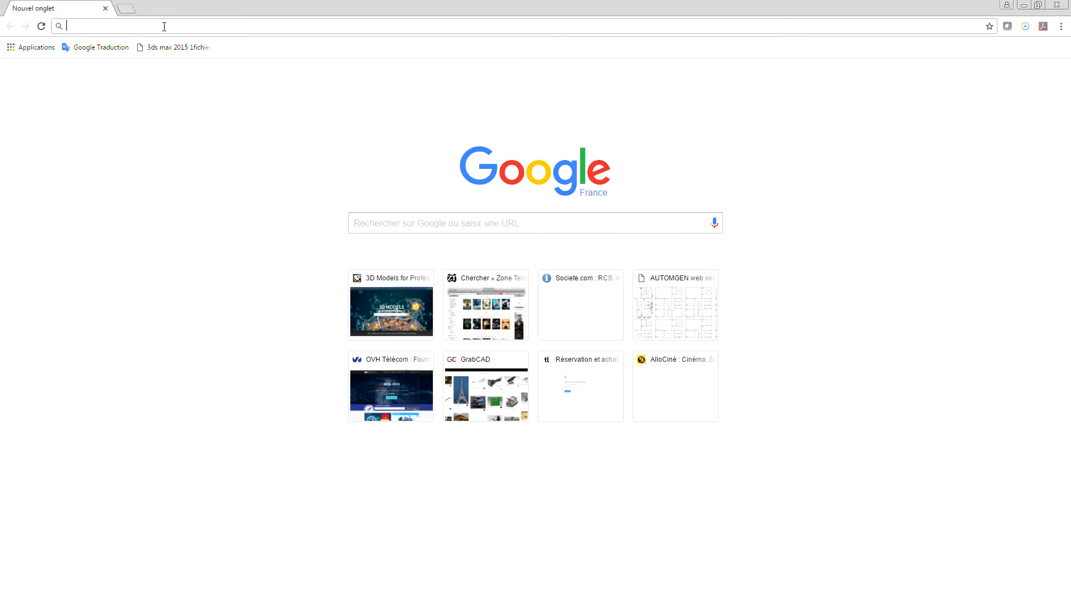
type("www.i")
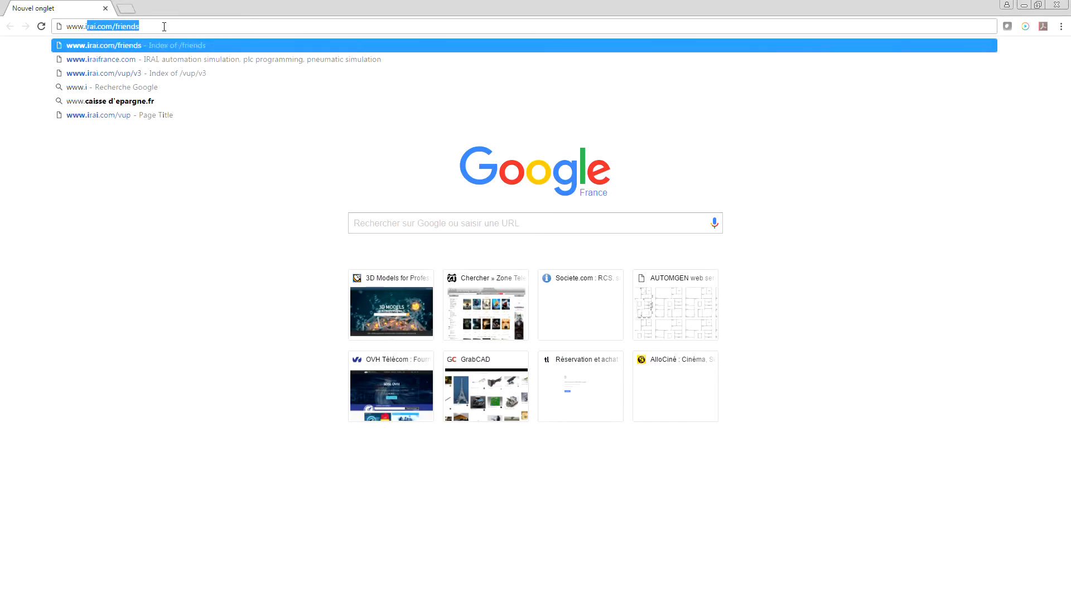
type("rai.com/")
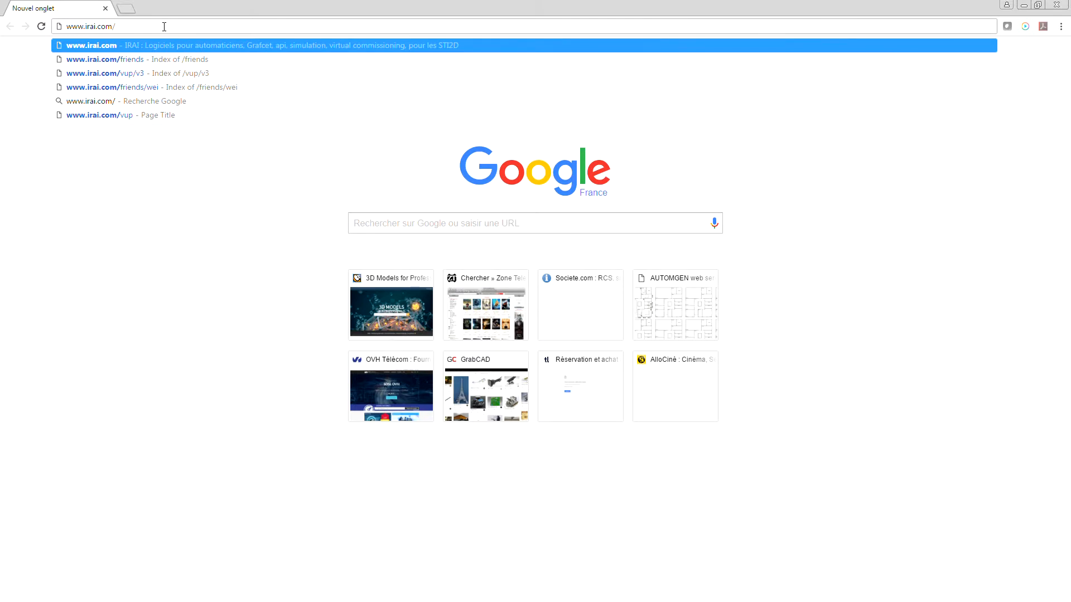
key("Down")
key("Down")
key("Return")
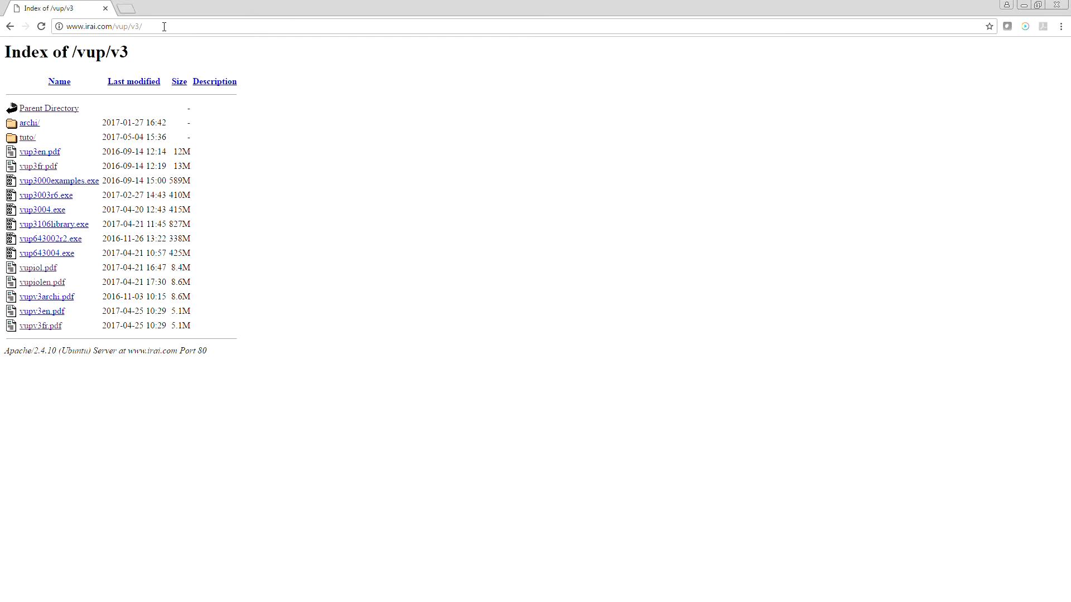
- Open the tuto directory and download tutovup1.zip
left_click(164, 27)
left_click(27, 138)
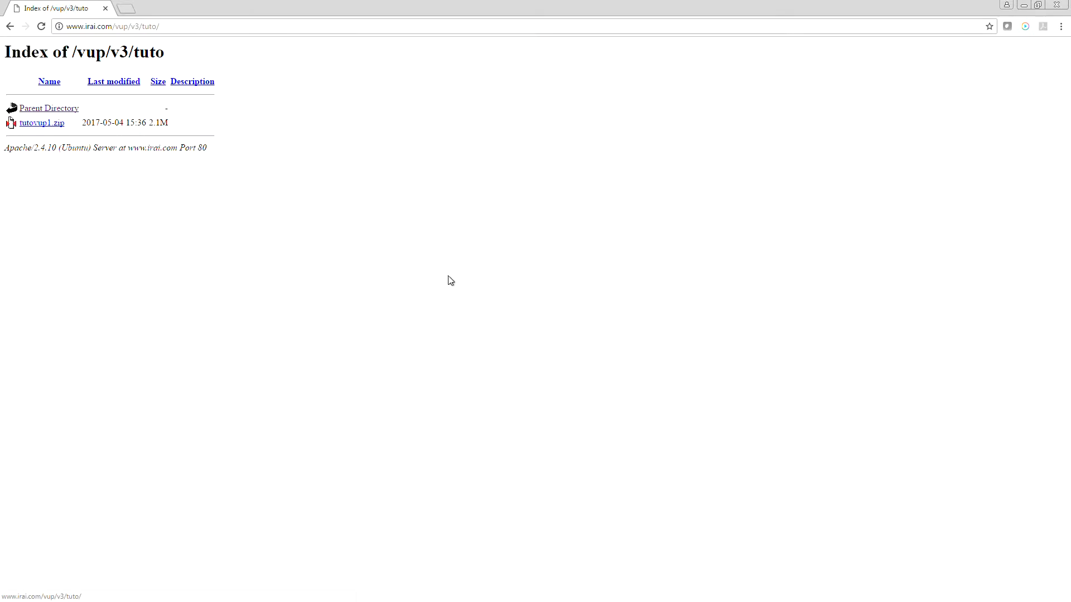
left_click(42, 122)
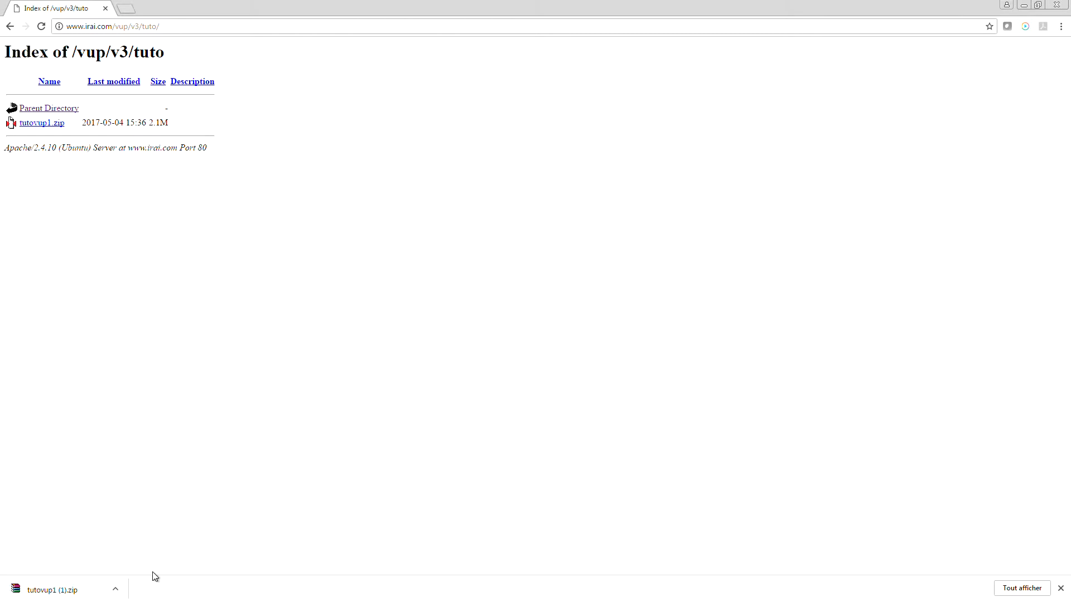
- Locate the downloaded tutovup1 (1).zip in its folder, open it in WinRAR and dismiss the licence reminder
left_click(116, 589)
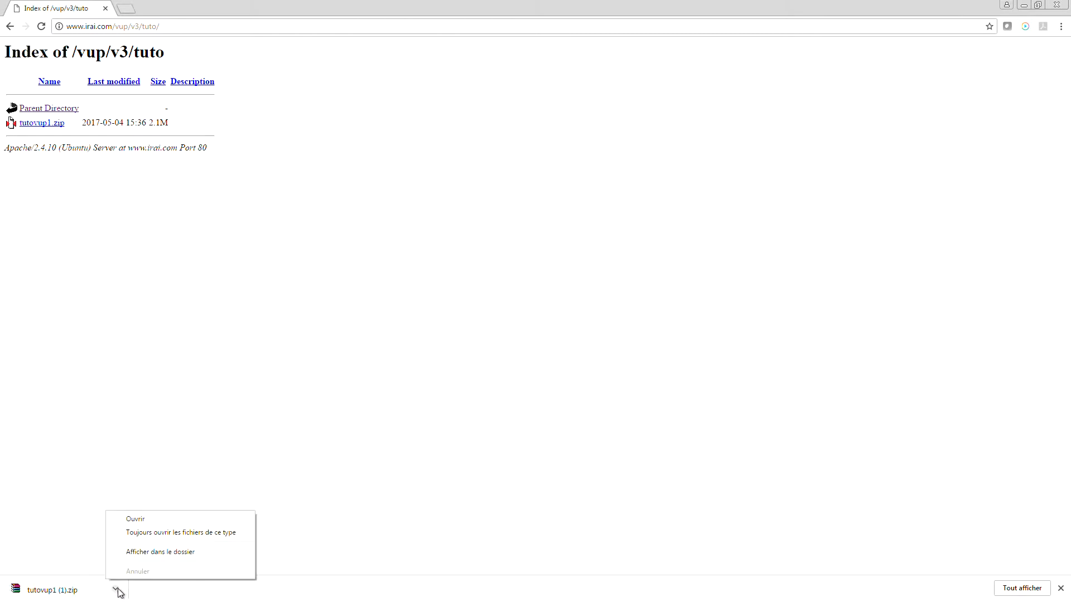
left_click(139, 553)
left_click(1020, 6)
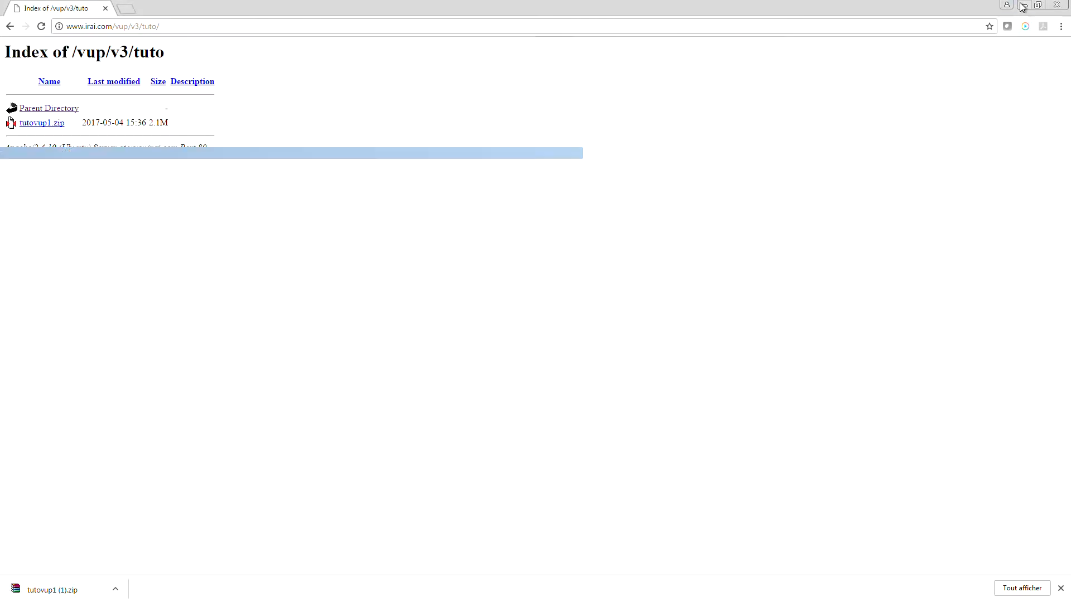
double_click(229, 244)
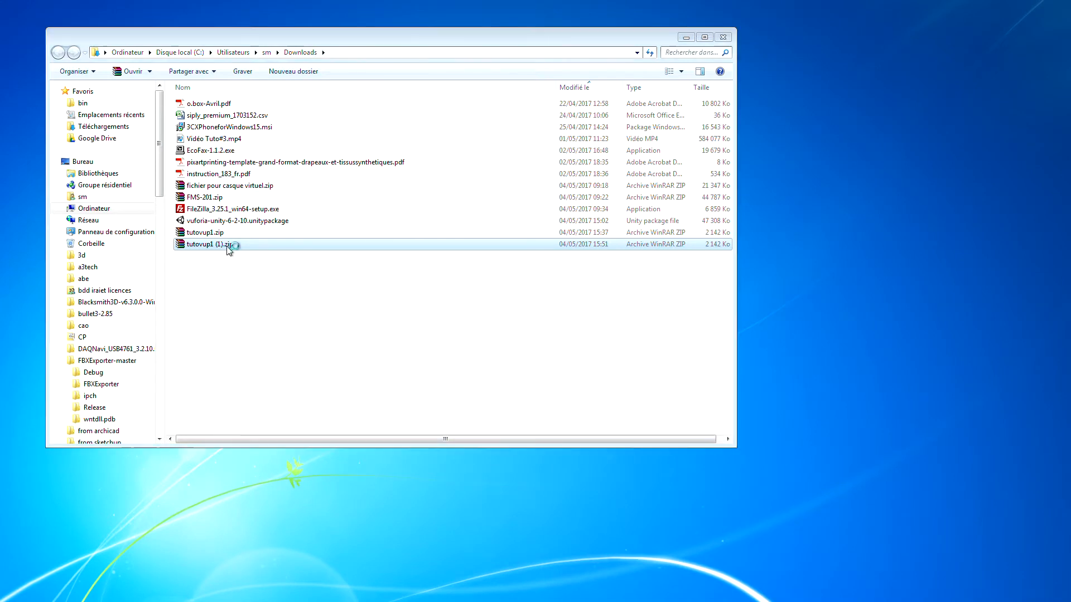
left_click(723, 38)
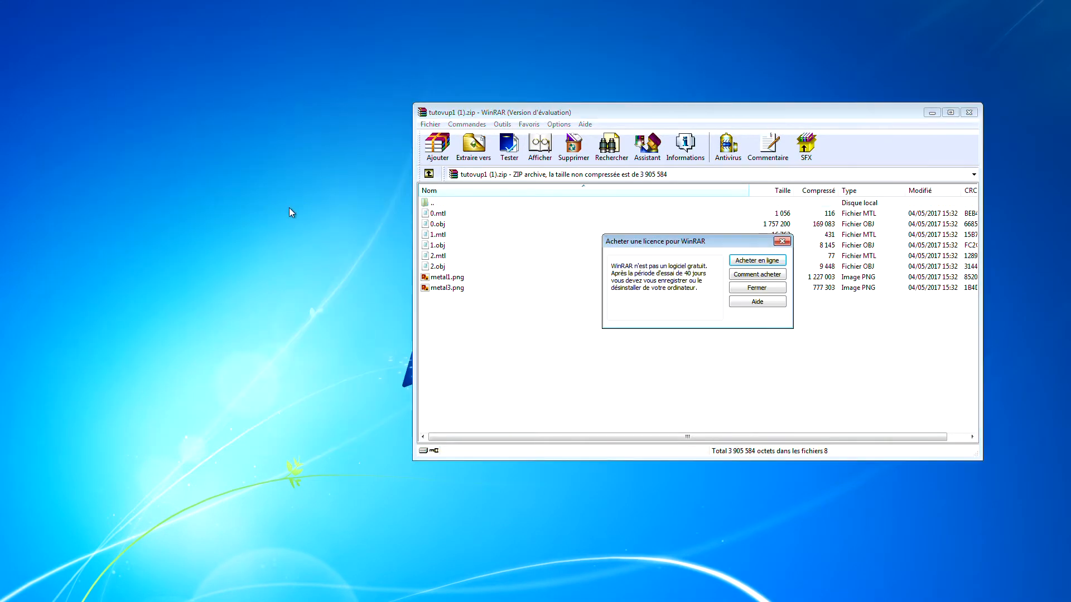
left_click(769, 287)
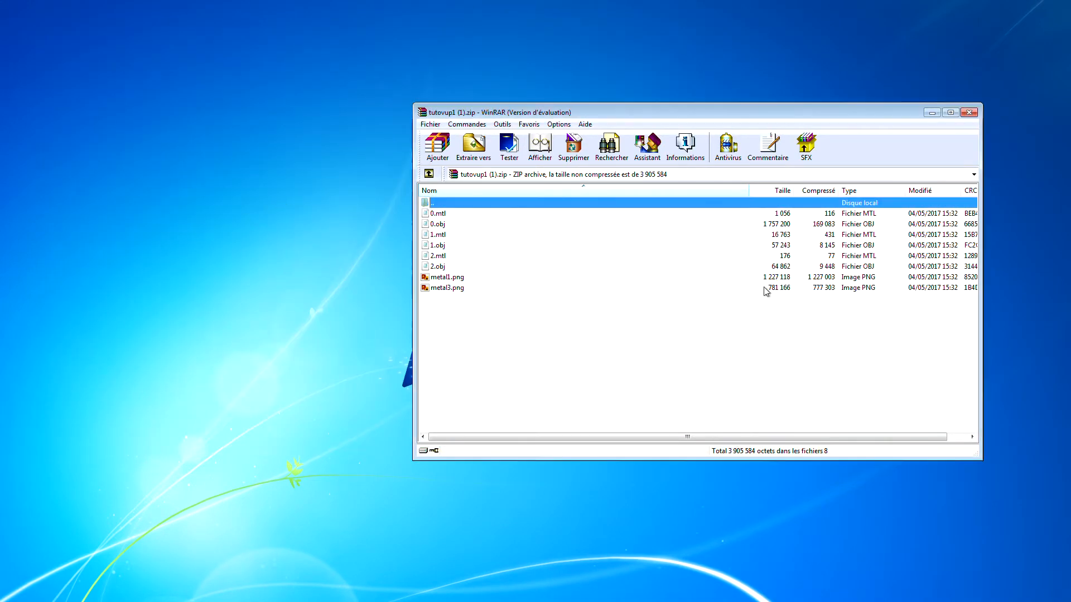
- Create a new folder named tuto on the desktop
right_click(137, 212)
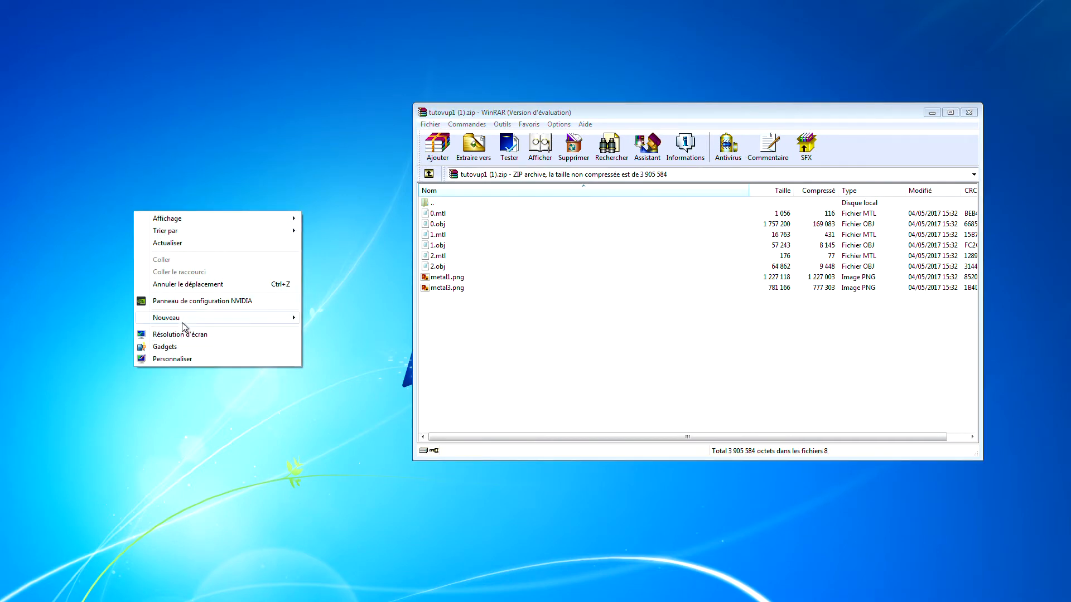
mouse_move(189, 318)
left_click(329, 286)
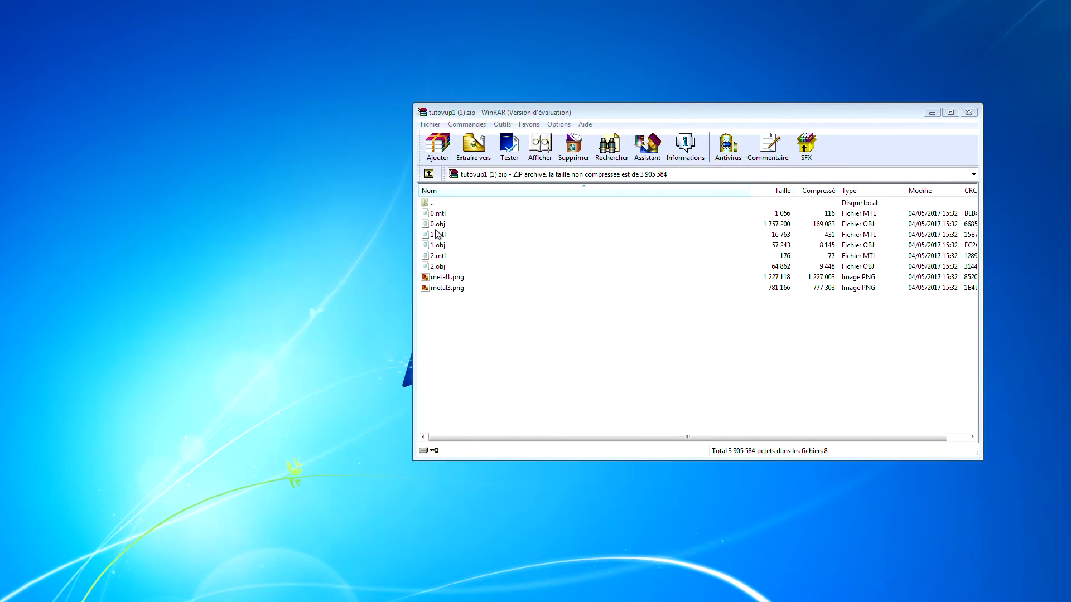
type("tuto")
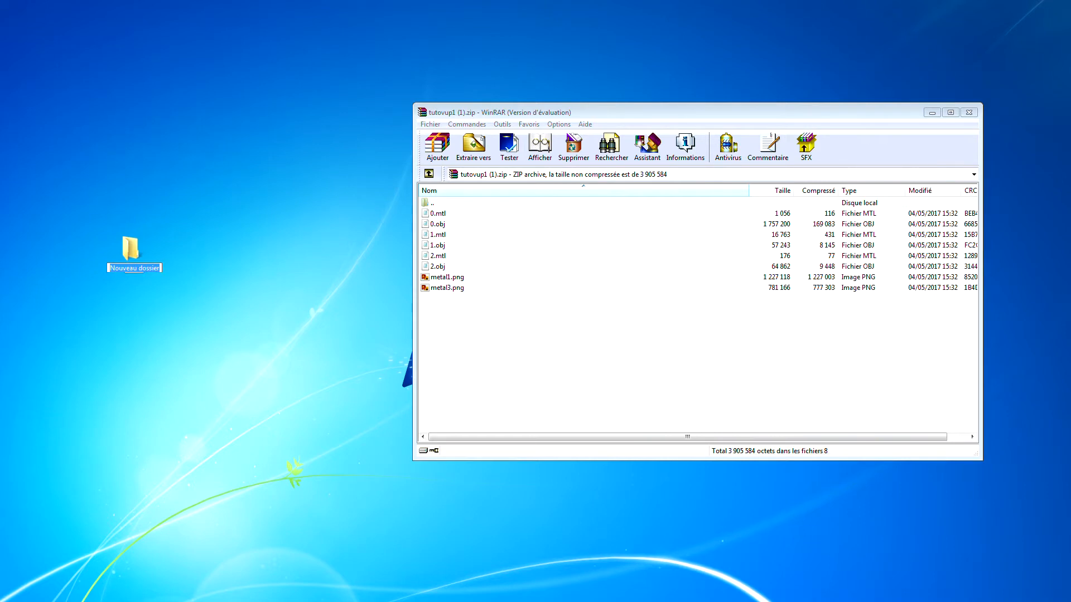
key("Return")
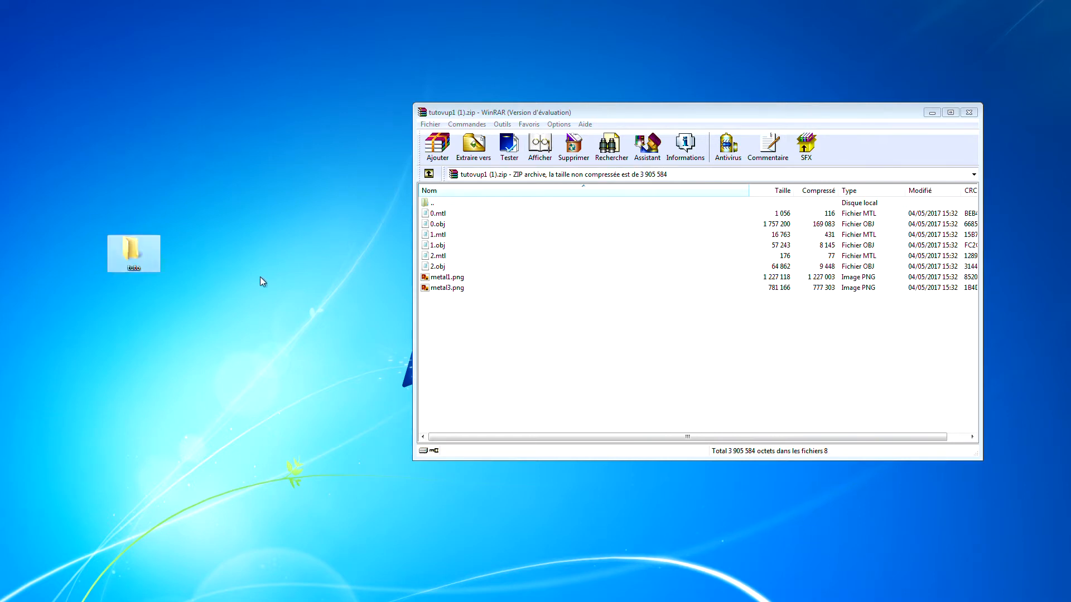
- Extract all the archive's OBJ, MTL and PNG files into the desktop's tuto folder and close WinRAR
double_click(134, 251)
left_click(861, 357)
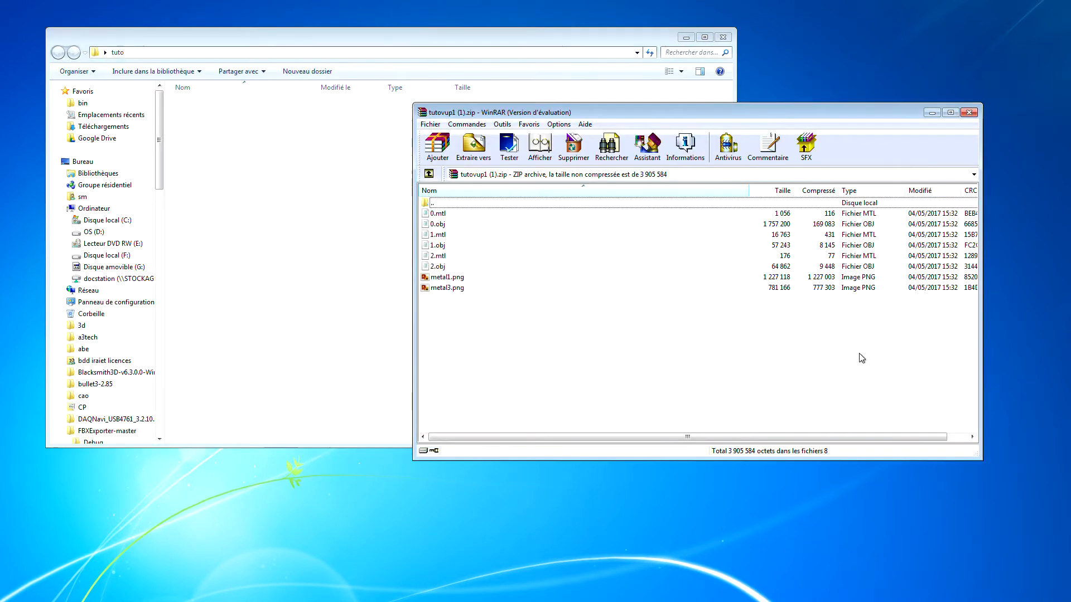
left_click_drag(438, 235, 435, 222)
left_click_drag(446, 304, 437, 218)
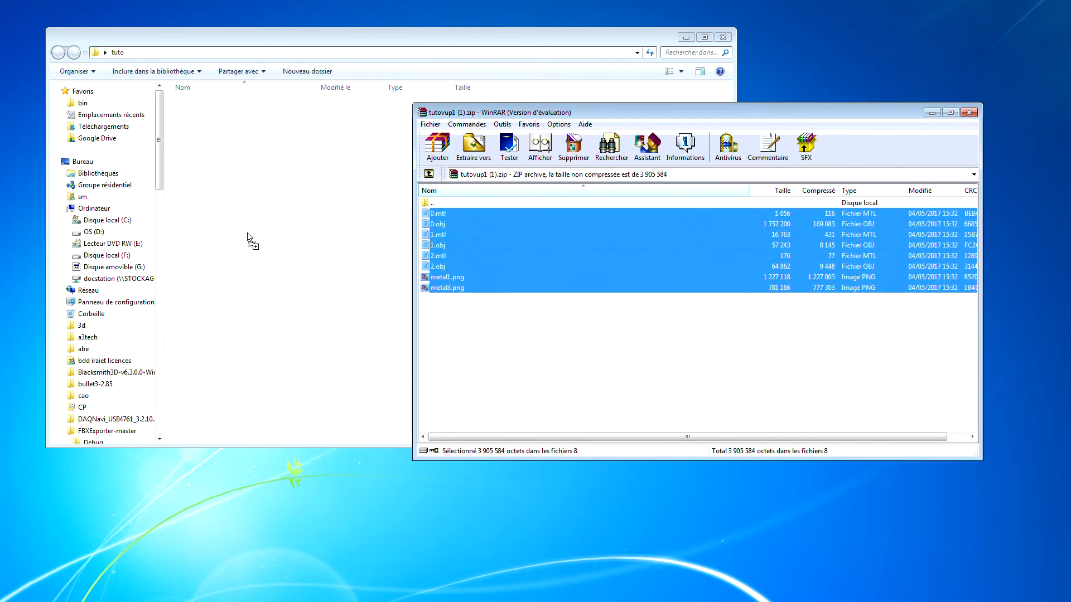
left_click_drag(250, 238, 251, 240)
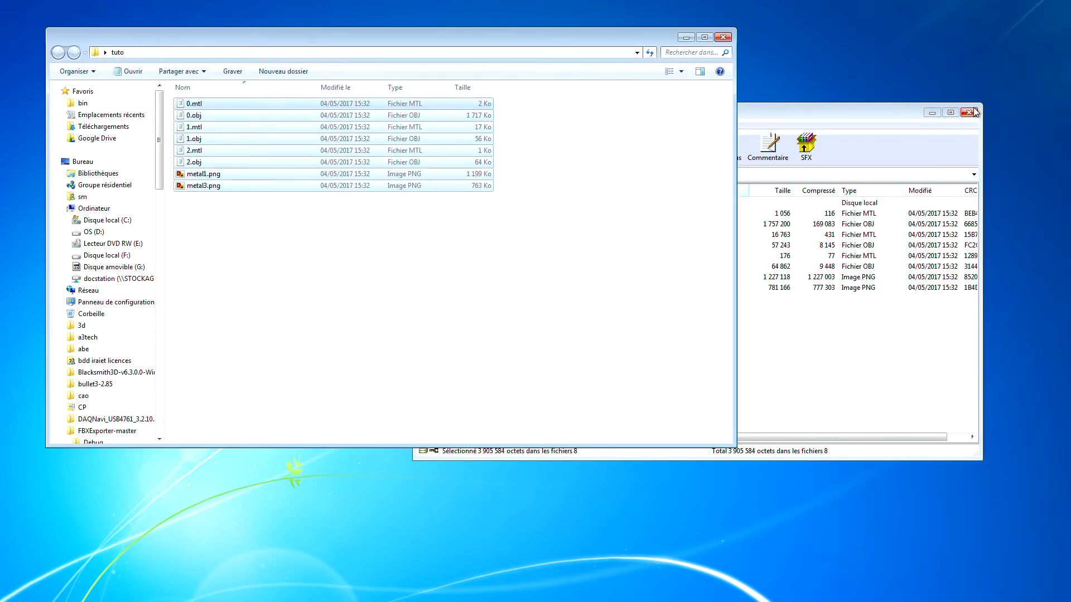
left_click(970, 112)
- Switch to Virtual Universe Pro and start a new project
left_click_drag(576, 44, 594, 120)
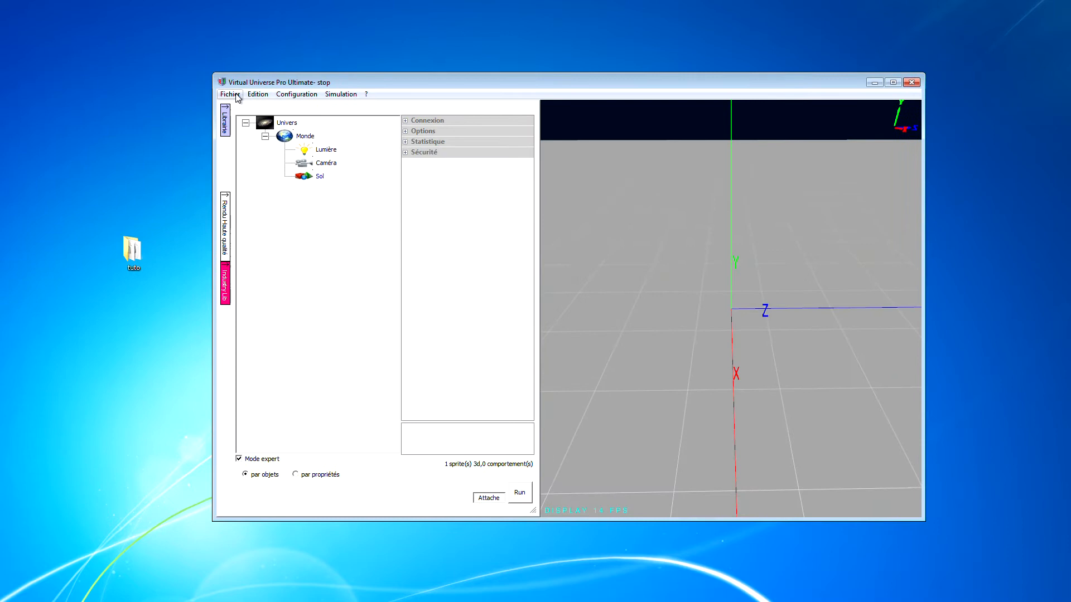
left_click(229, 94)
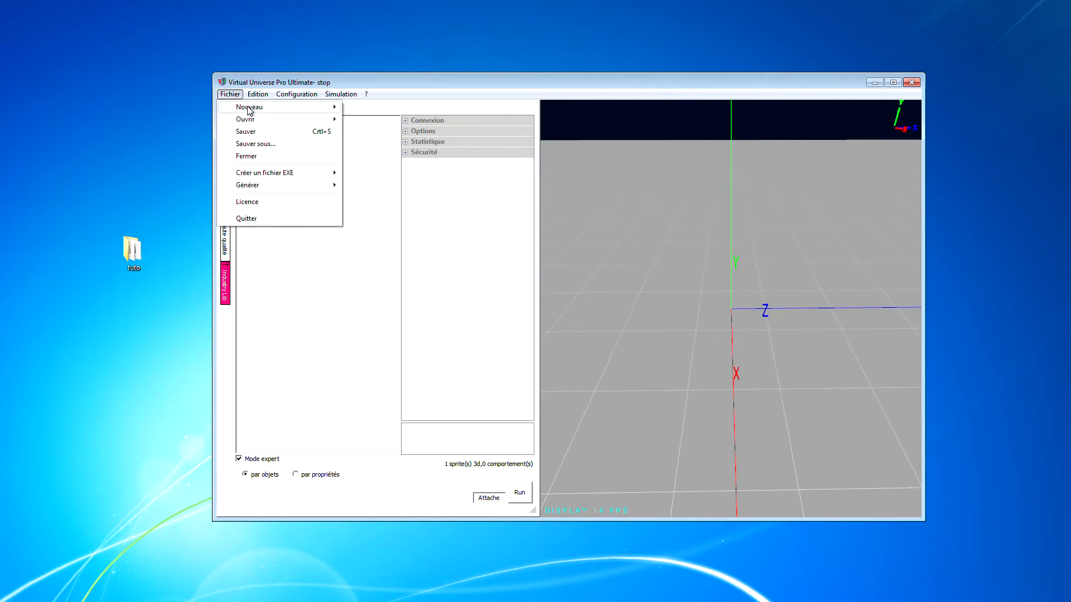
mouse_move(251, 112)
left_click(393, 107)
left_click(564, 346)
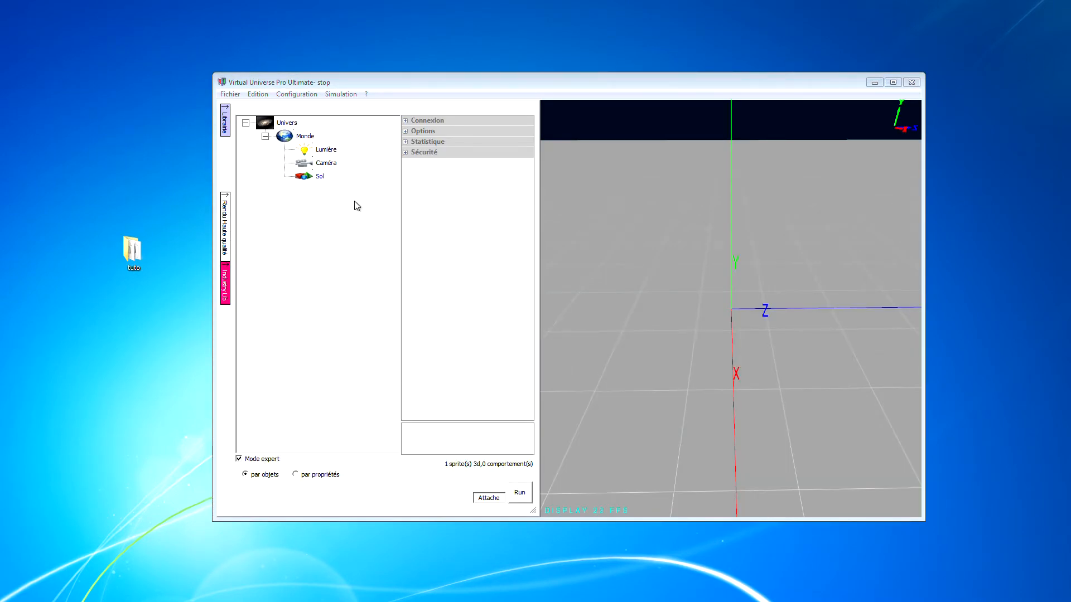
left_click(305, 137)
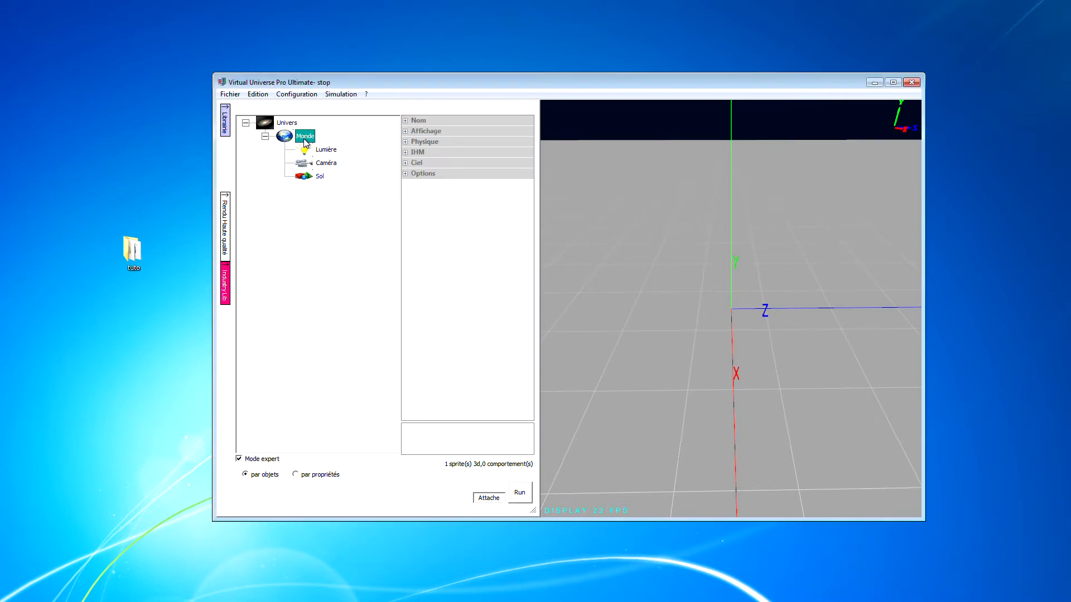
right_click(305, 138)
mouse_move(349, 174)
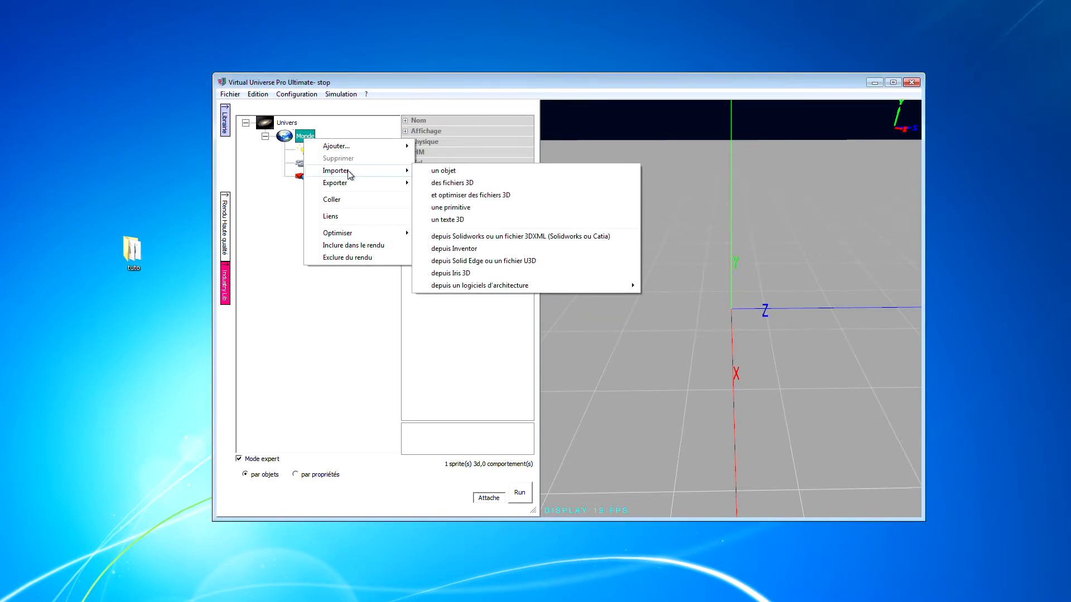
left_click(299, 136)
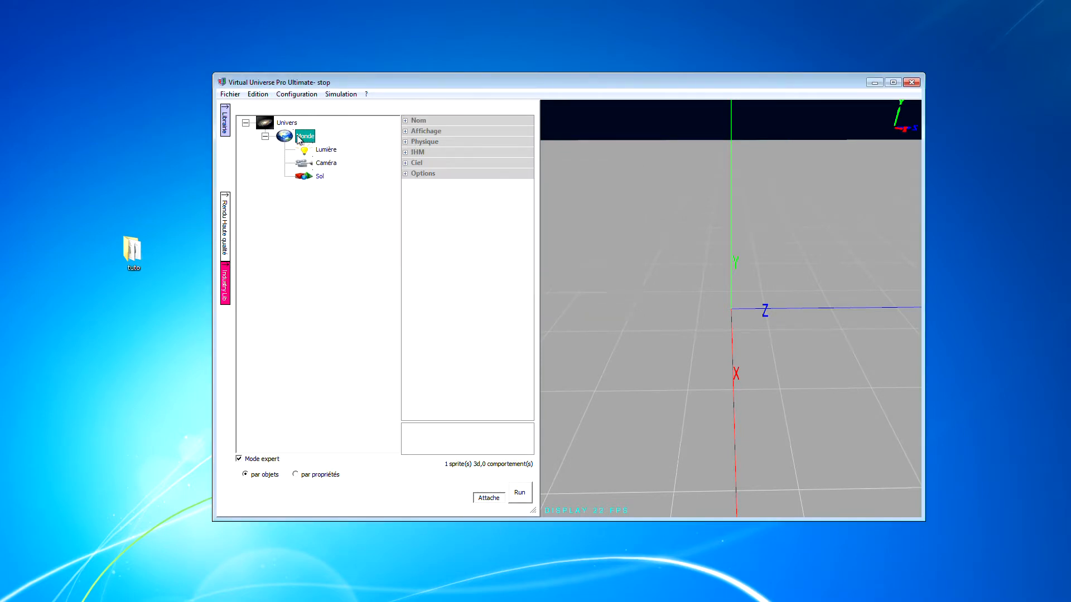
- Import the 3D files 0.obj, 1.obj and 2.obj from the desktop's tuto folder into Monde
right_click(298, 136)
mouse_move(326, 175)
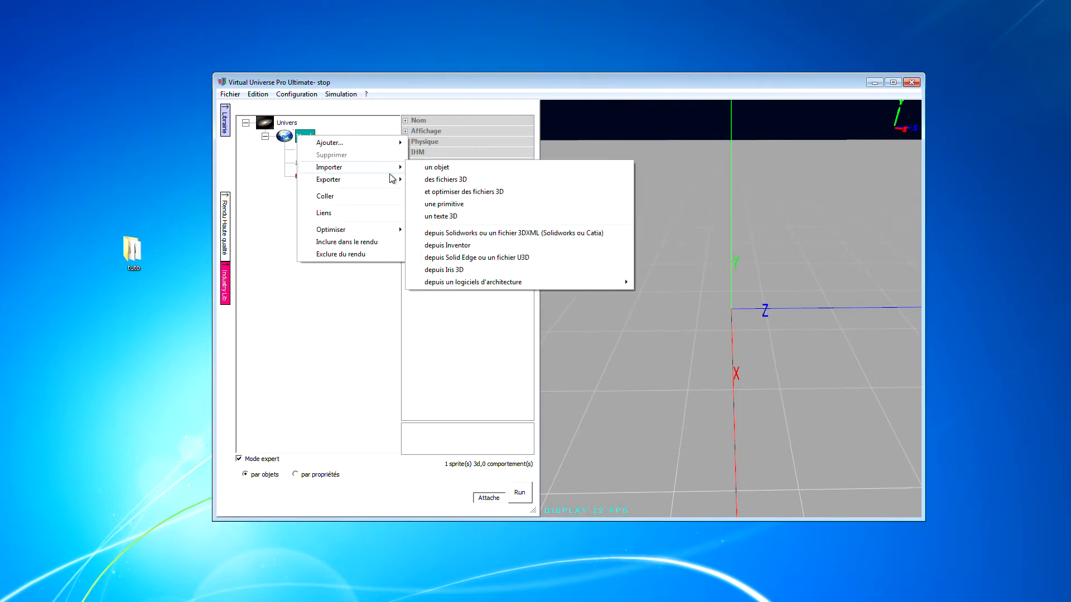
left_click(447, 179)
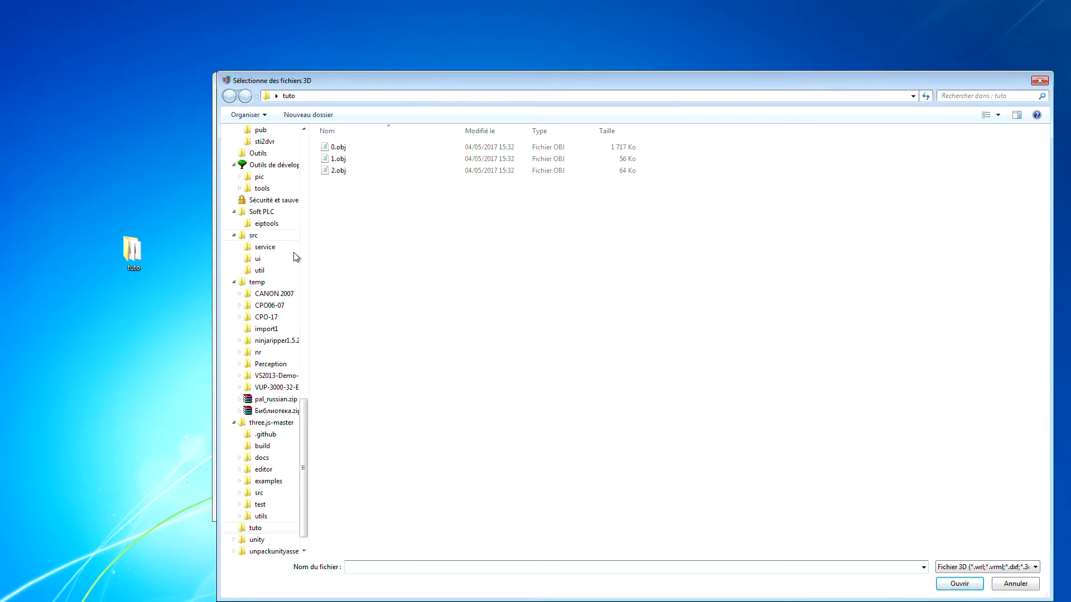
left_click_drag(304, 407, 306, 140)
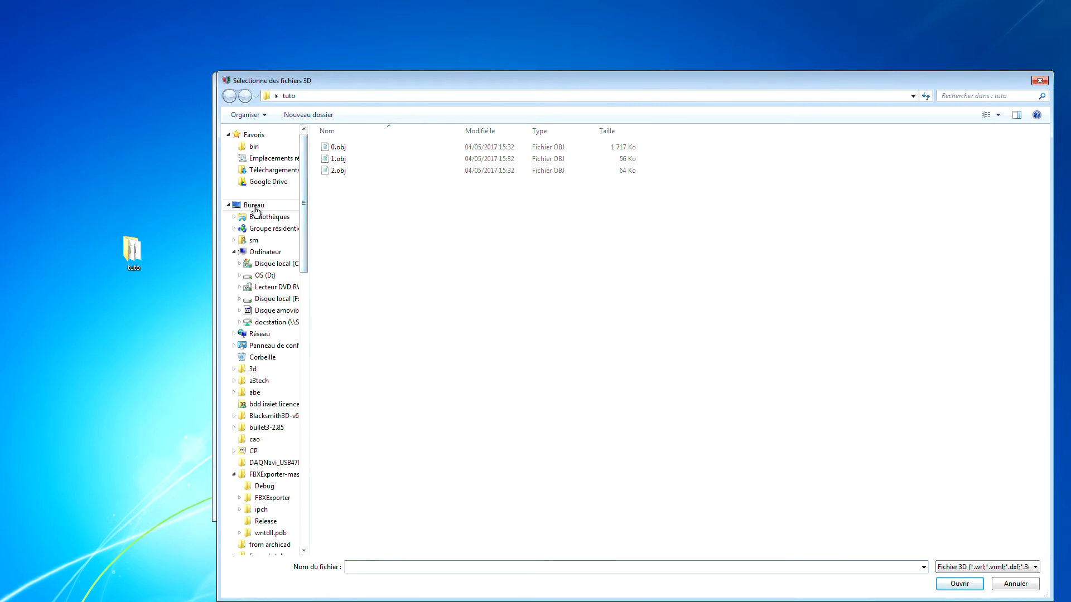
left_click(255, 205)
double_click(335, 205)
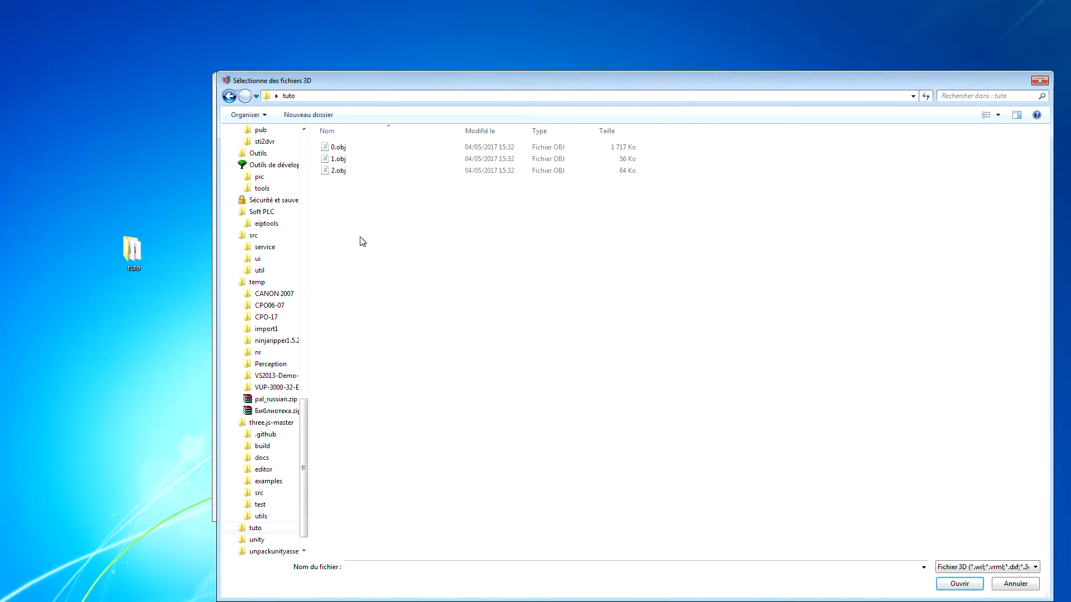
left_click_drag(353, 205, 323, 143)
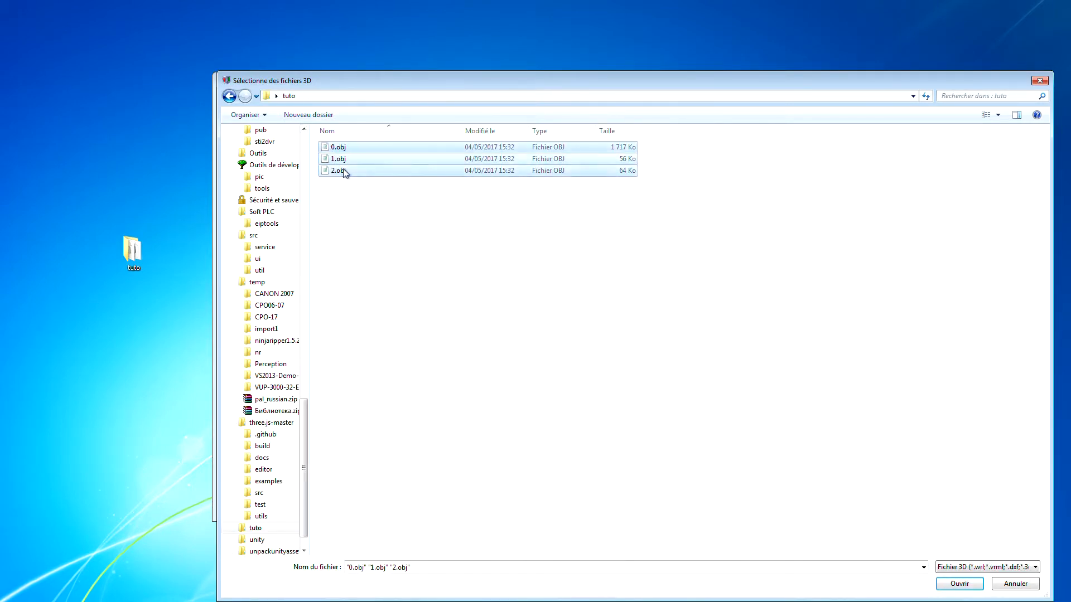
left_click(954, 584)
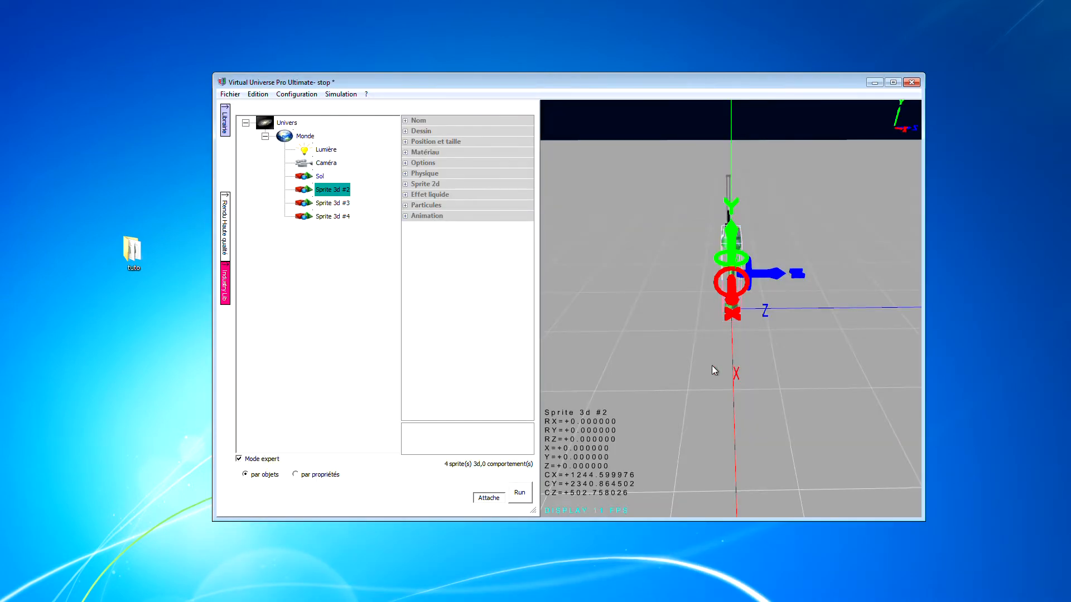
- Inspect the imported manipulator in the 3D view and maximize the Virtual Universe Pro window
left_click_drag(712, 366, 681, 376)
scroll(718, 396, "up", 5)
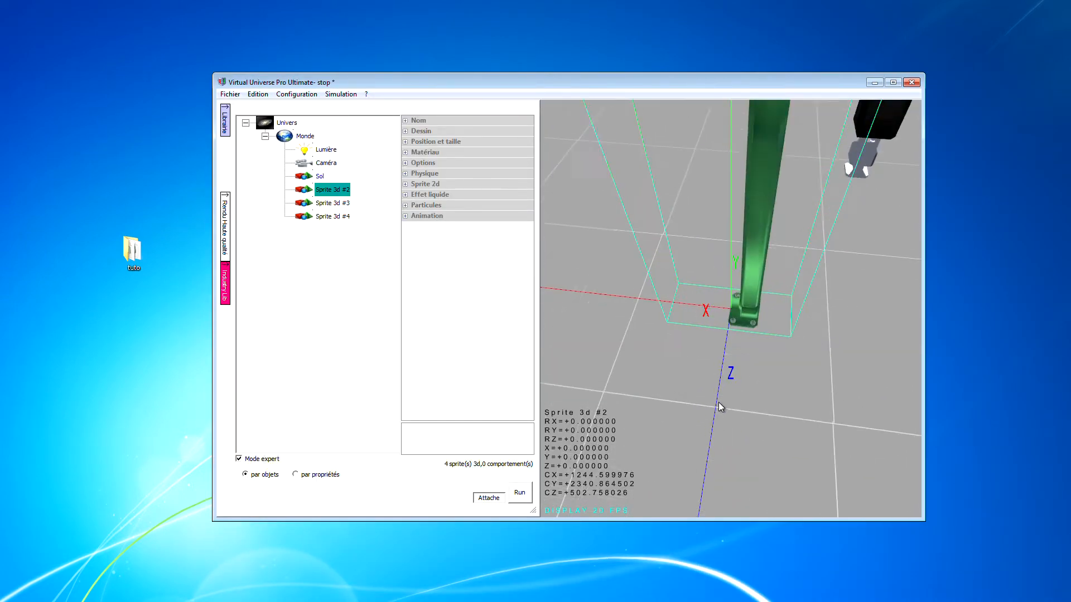
scroll(758, 402, "down", 5)
mouse_move(758, 401)
left_mouse_down()
mouse_move(714, 394)
mouse_move(746, 393)
left_mouse_up()
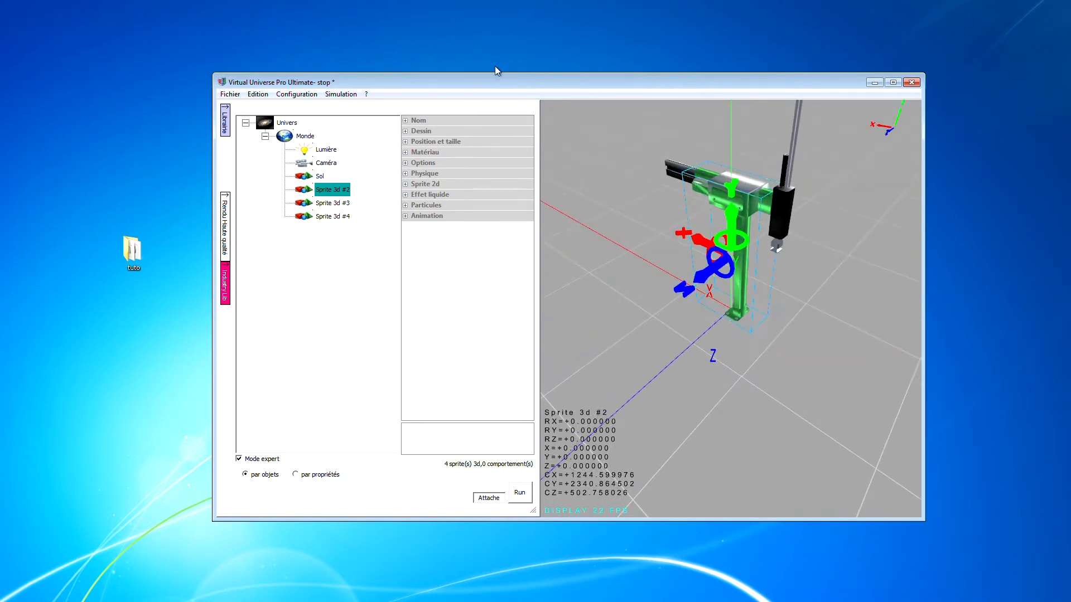
left_click_drag(495, 78, 430, 59)
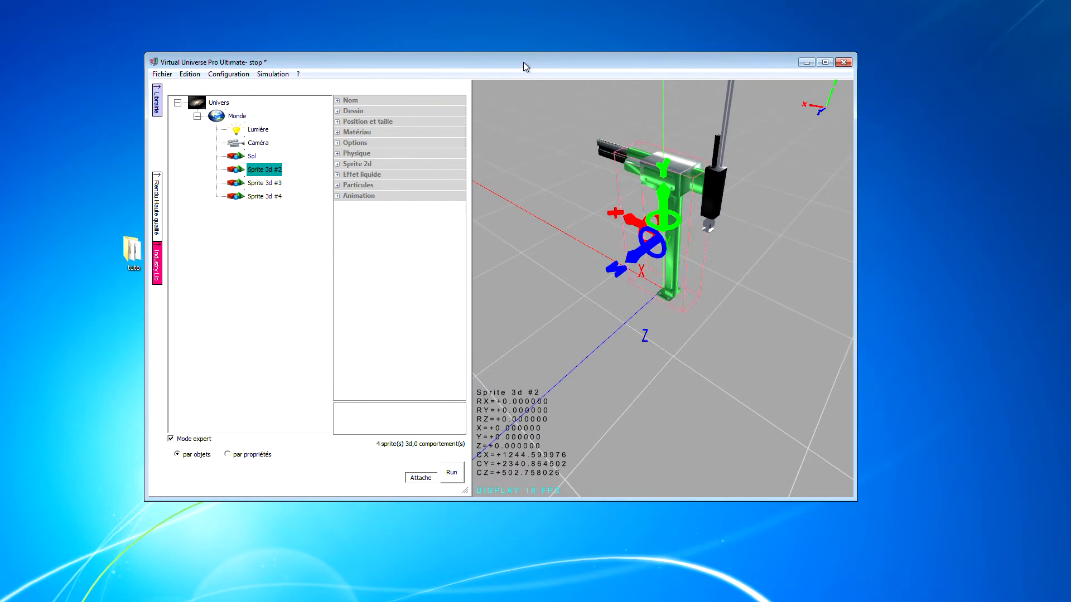
double_click(523, 62)
- Expand the Dessin and Animation properties of Sprite 3d #2 and widen the property area to show full file paths
double_click(197, 55)
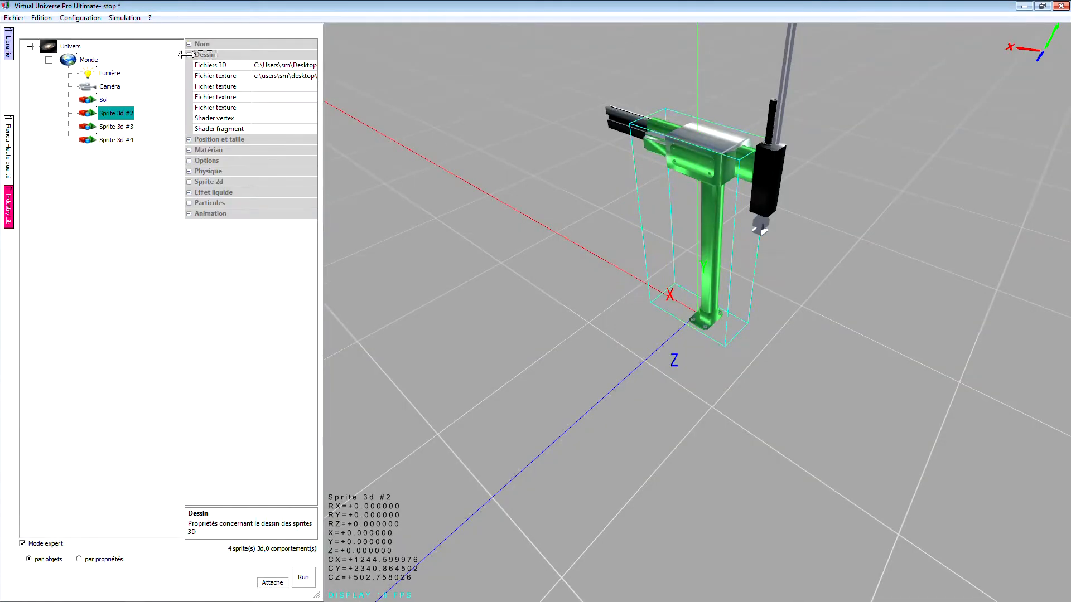
left_click_drag(314, 593, 424, 594)
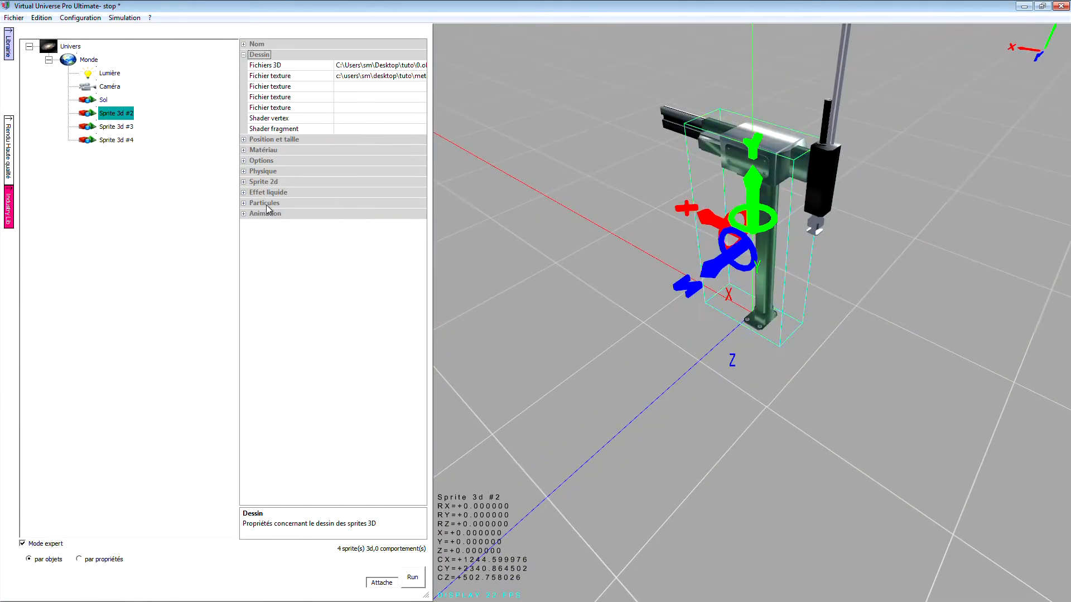
left_click_drag(241, 216, 205, 216)
left_click(209, 214)
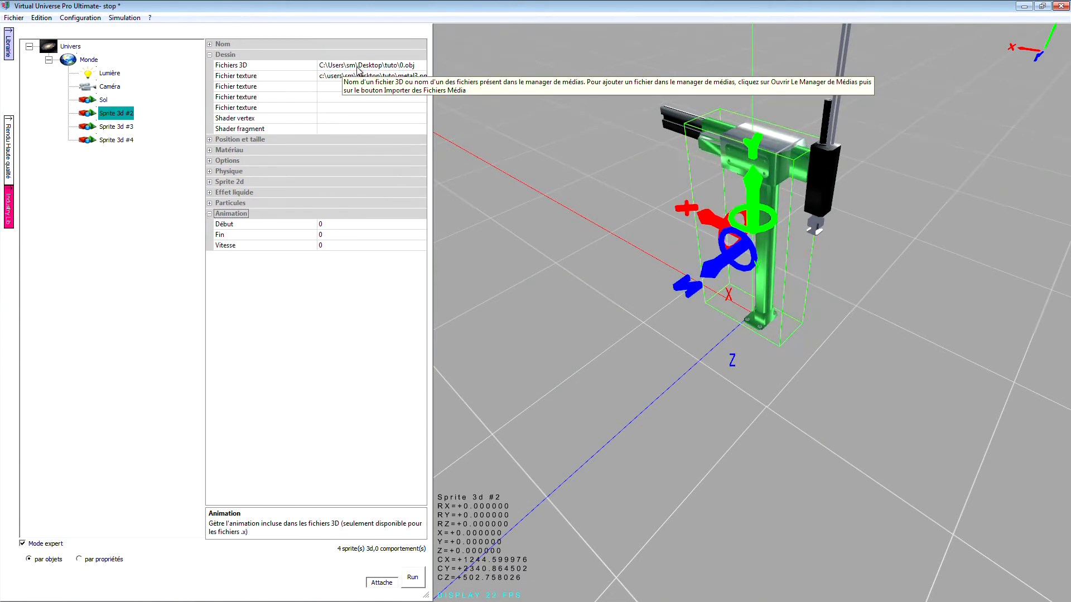
- Copy all media files used in the project into the project's media manager
left_click(80, 18)
left_click(88, 44)
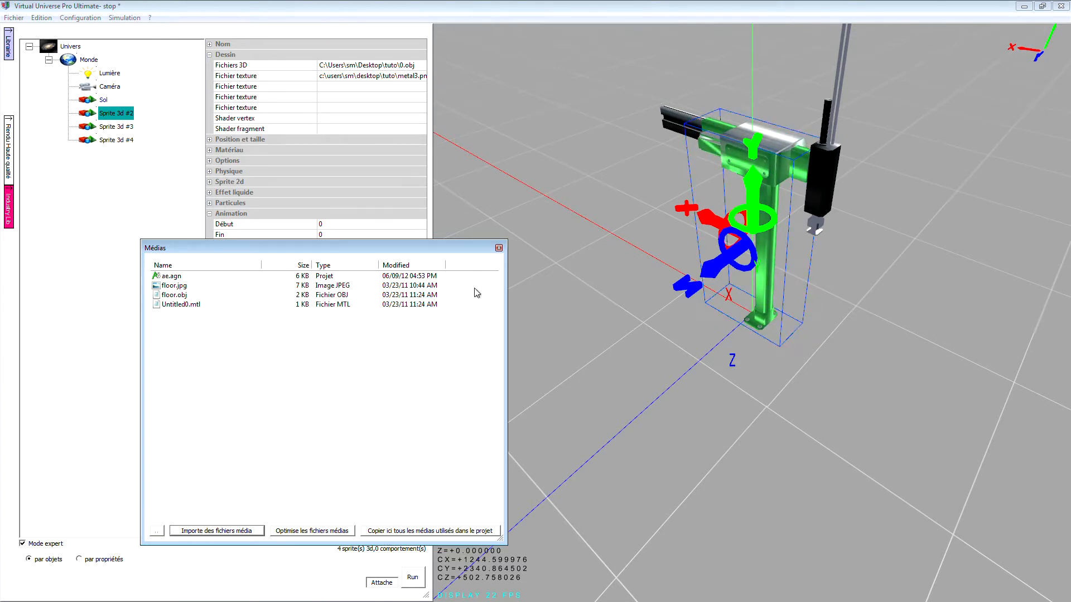
left_click(499, 248)
left_click(79, 18)
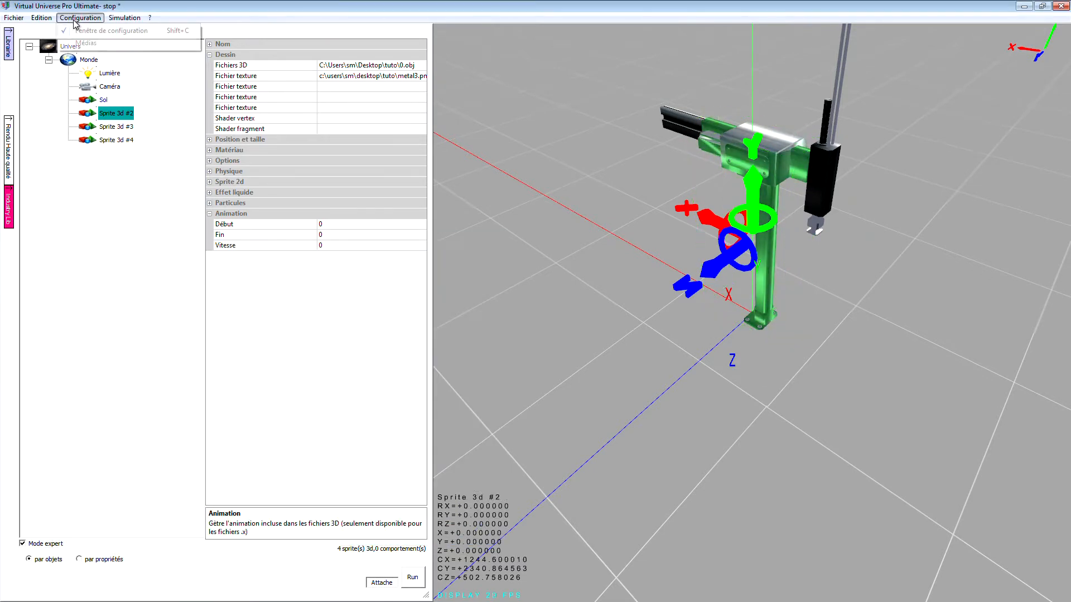
left_click(96, 42)
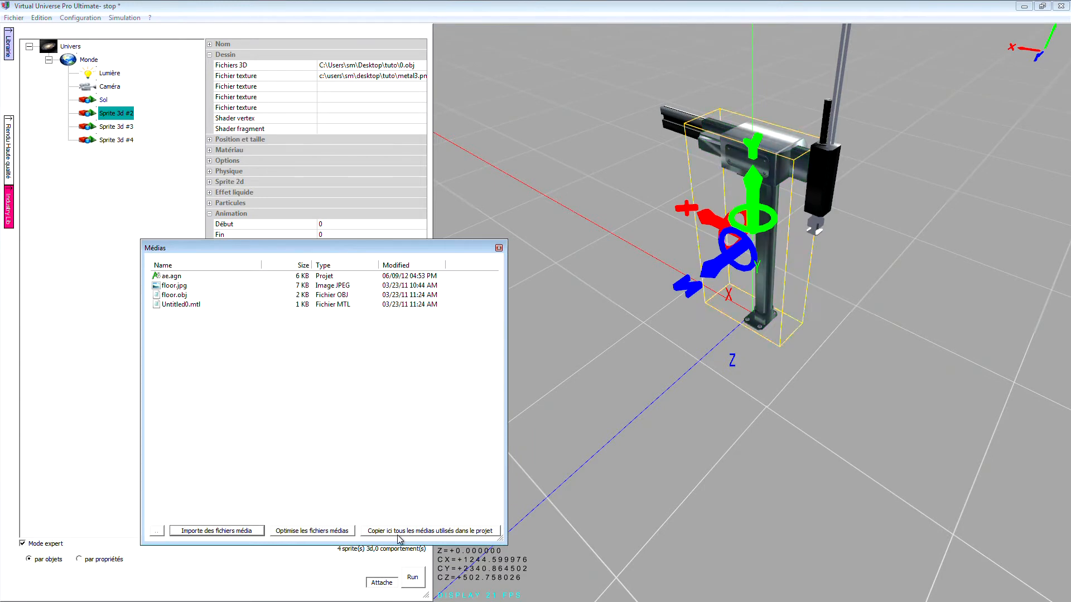
left_click(392, 532)
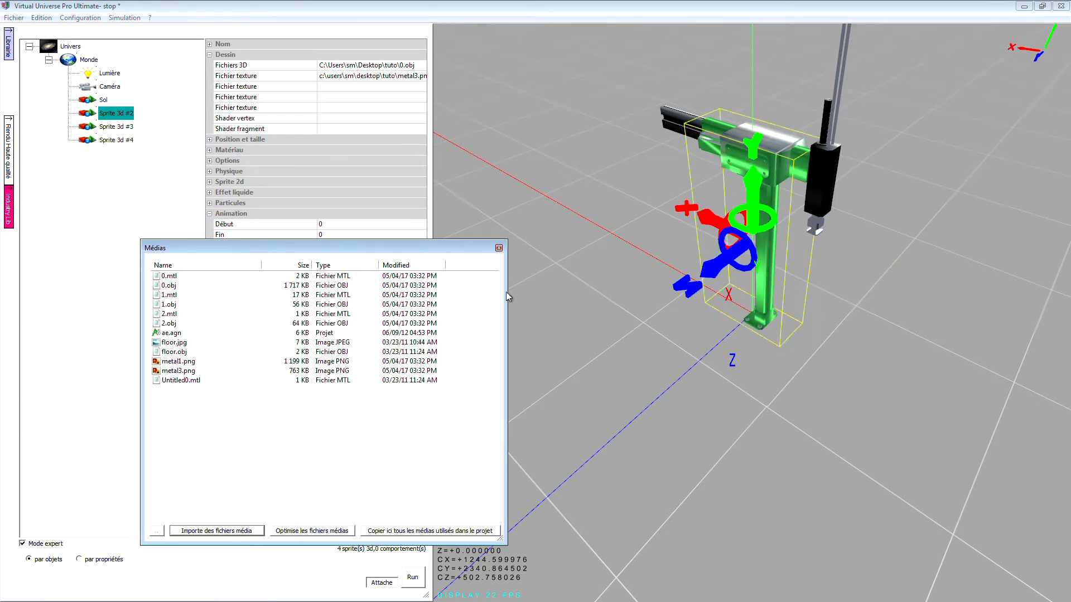
left_click(498, 249)
- Check the 3D file and texture references of Sprite 3d #3 and #2, and view the available 3D file choices
left_click(124, 127)
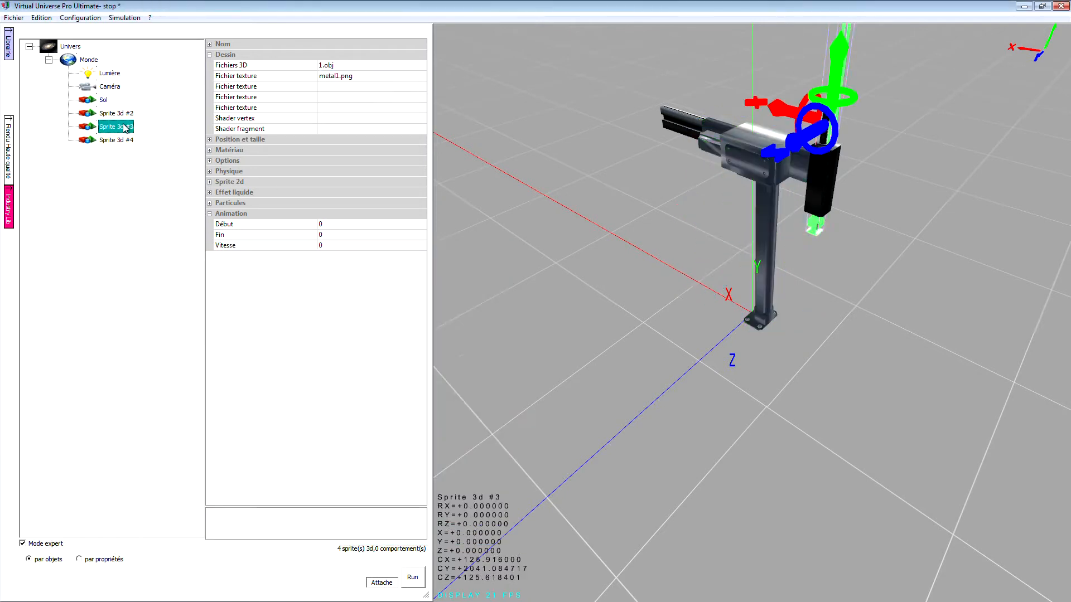
left_click(111, 115)
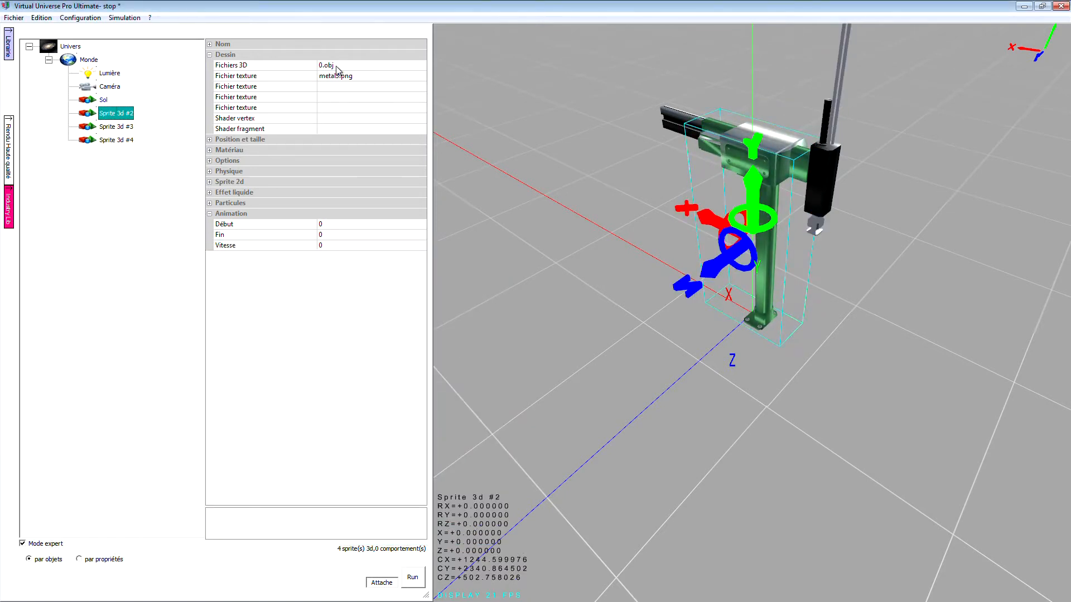
left_click(412, 66)
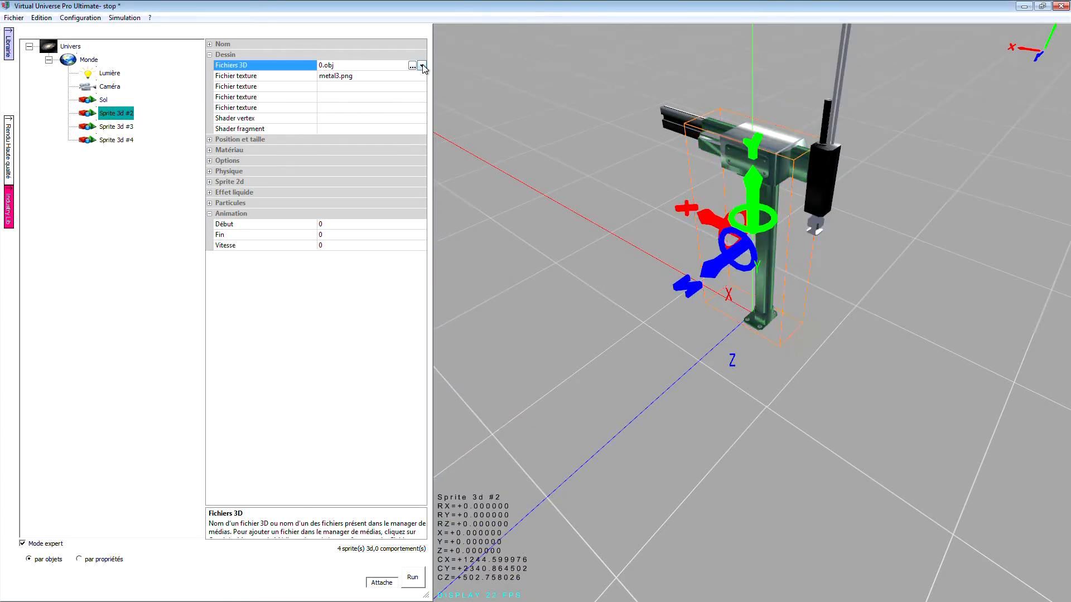
left_click(422, 66)
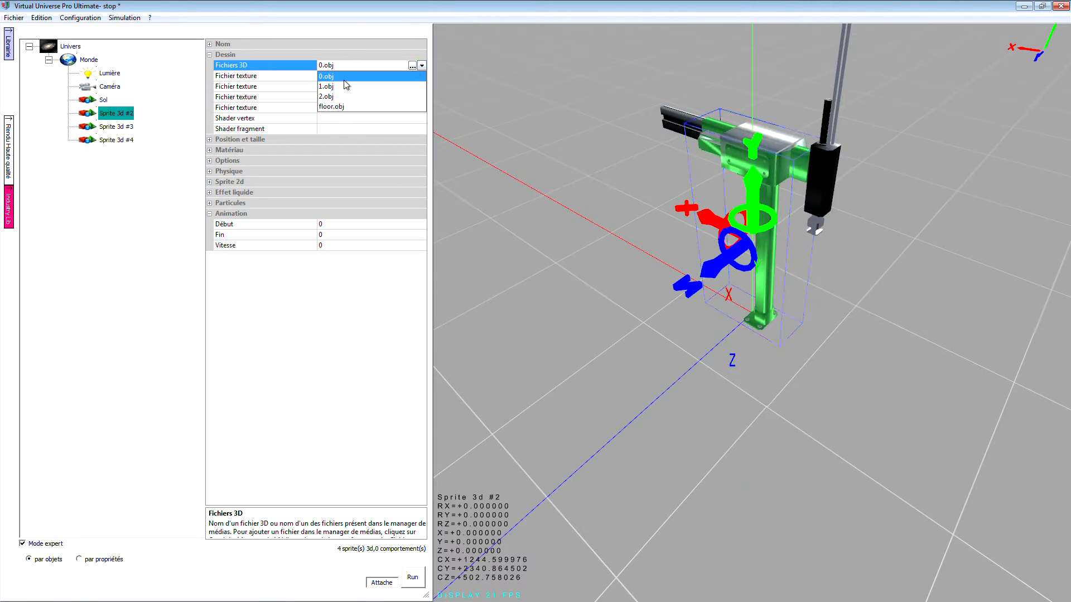
left_click(492, 100)
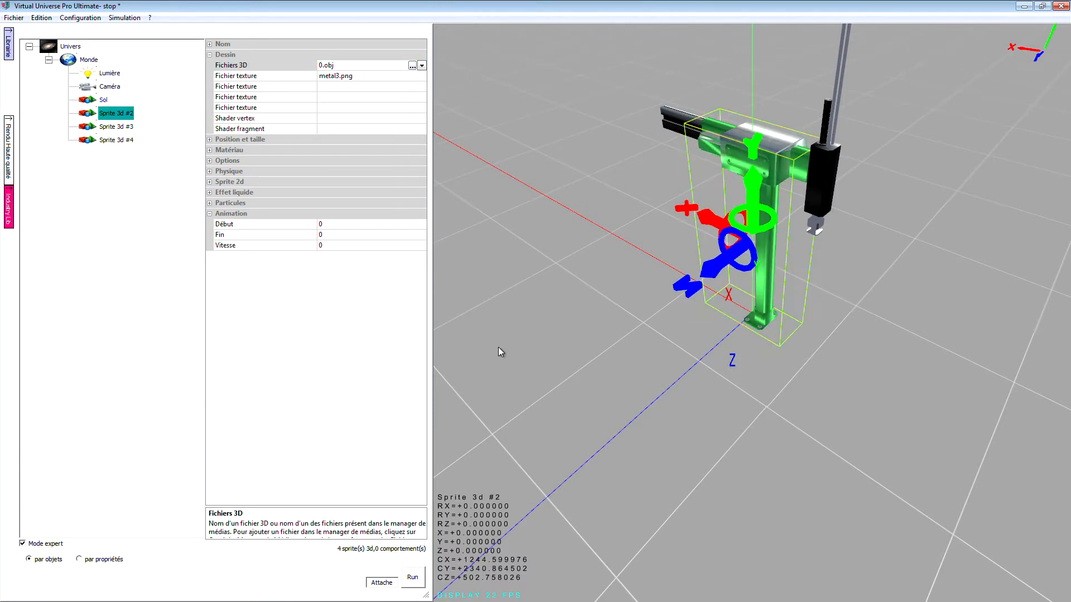
- Examine which part of the manipulator each of Sprite 3d #2, #3 and #4 represents
right_click_drag(632, 325, 702, 454)
right_click_drag(645, 305, 629, 448)
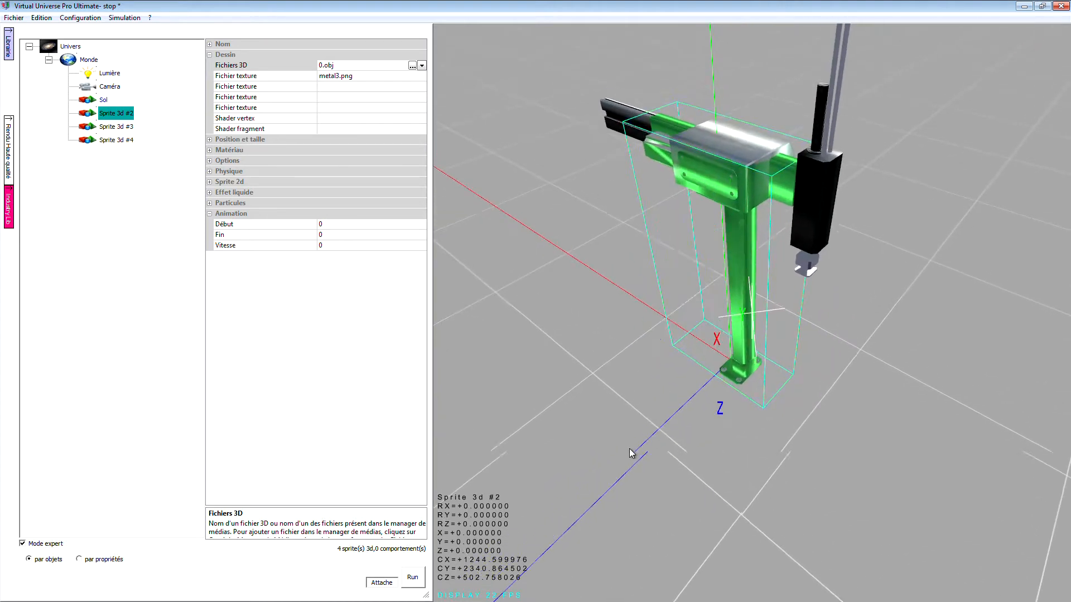
left_click(122, 128)
left_click(117, 141)
left_click(119, 113)
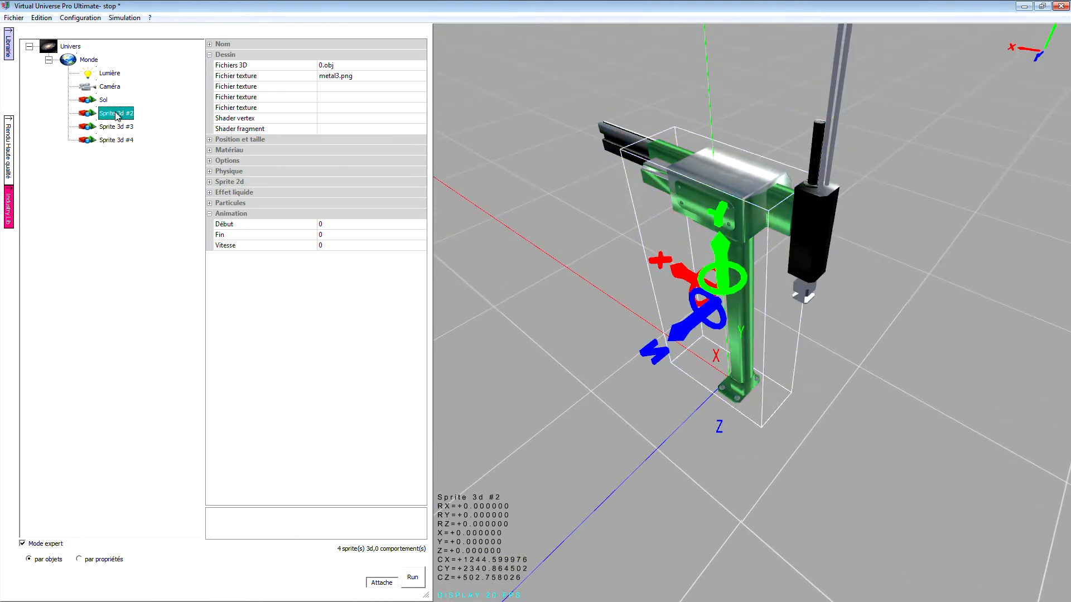
left_click(121, 128)
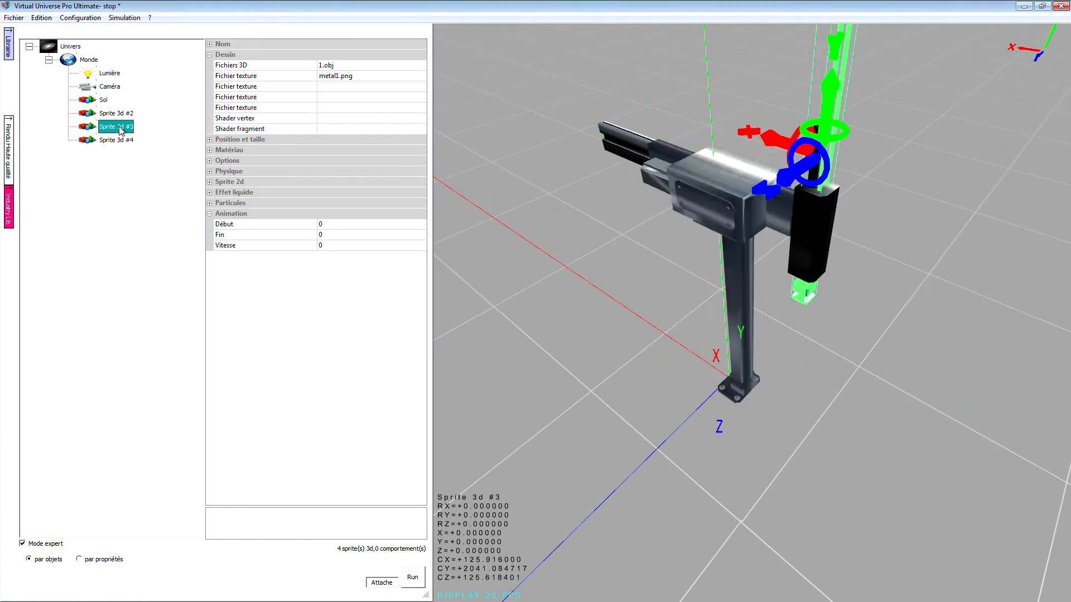
left_click(117, 140)
- Rename Sprite 3d #2 as base
left_click(118, 114)
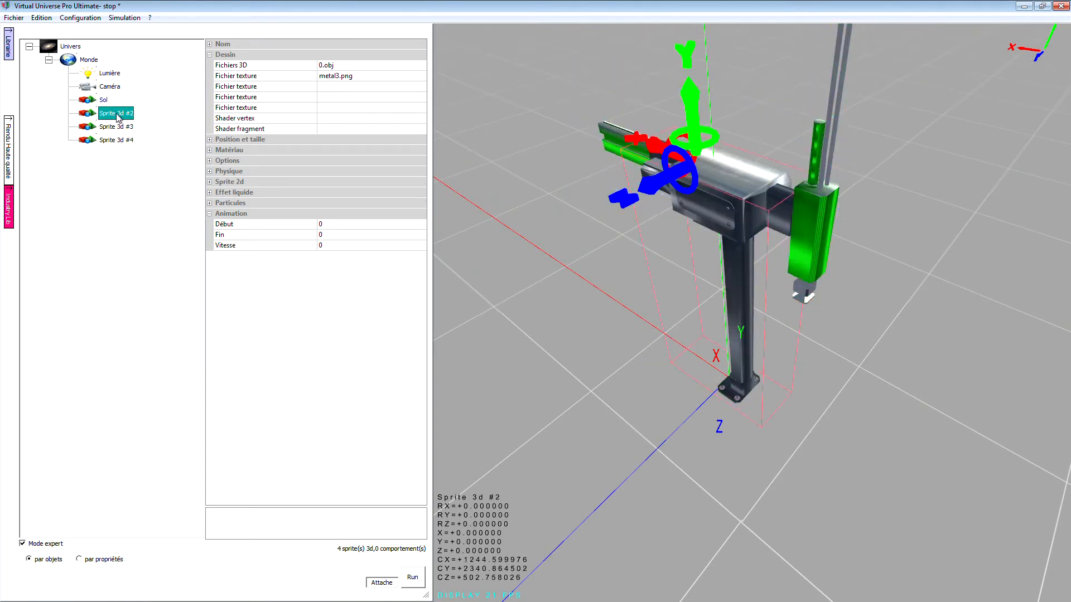
double_click(222, 46)
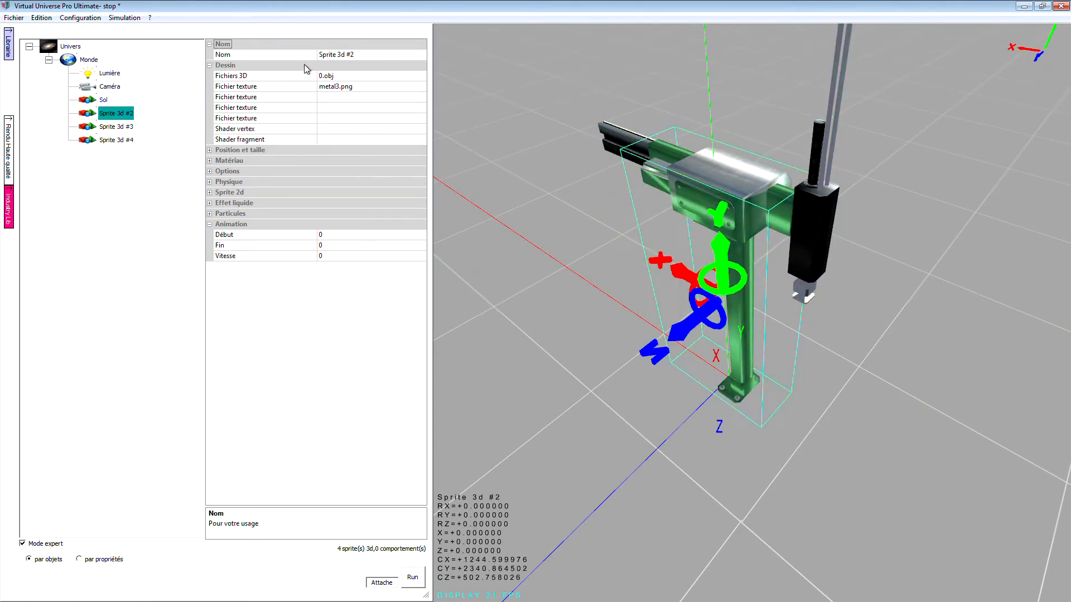
left_click(226, 53)
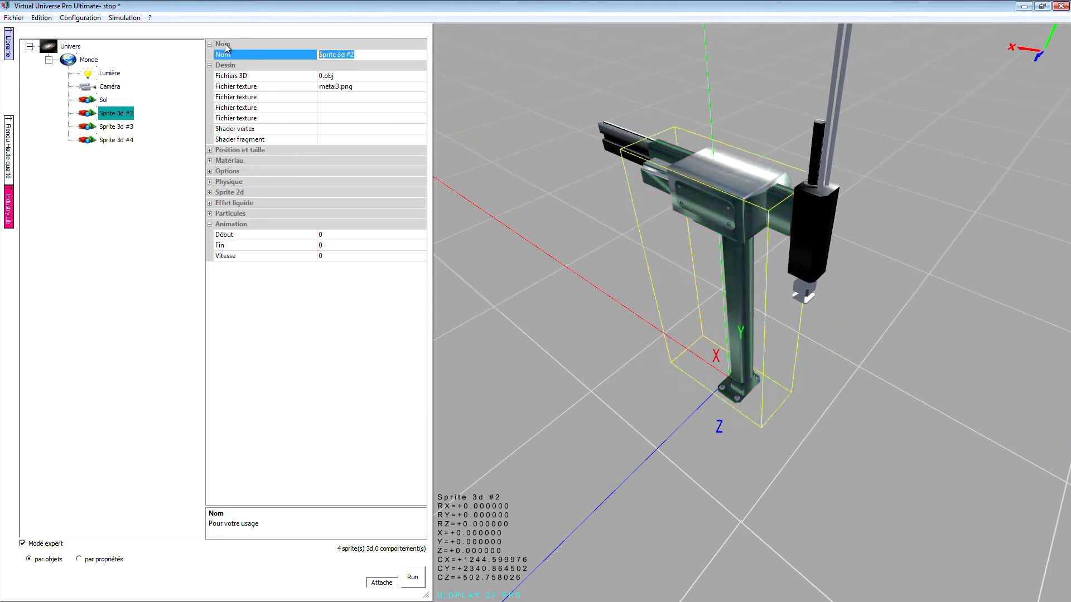
type("base")
key("Return")
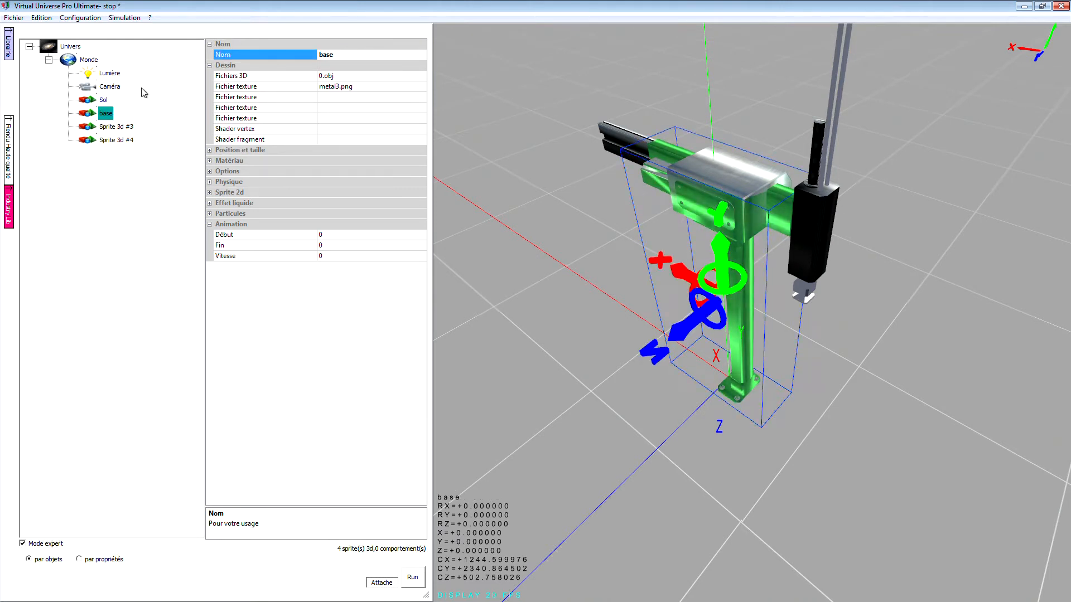
- Rename Sprite 3d #3 as bras
left_click(115, 126)
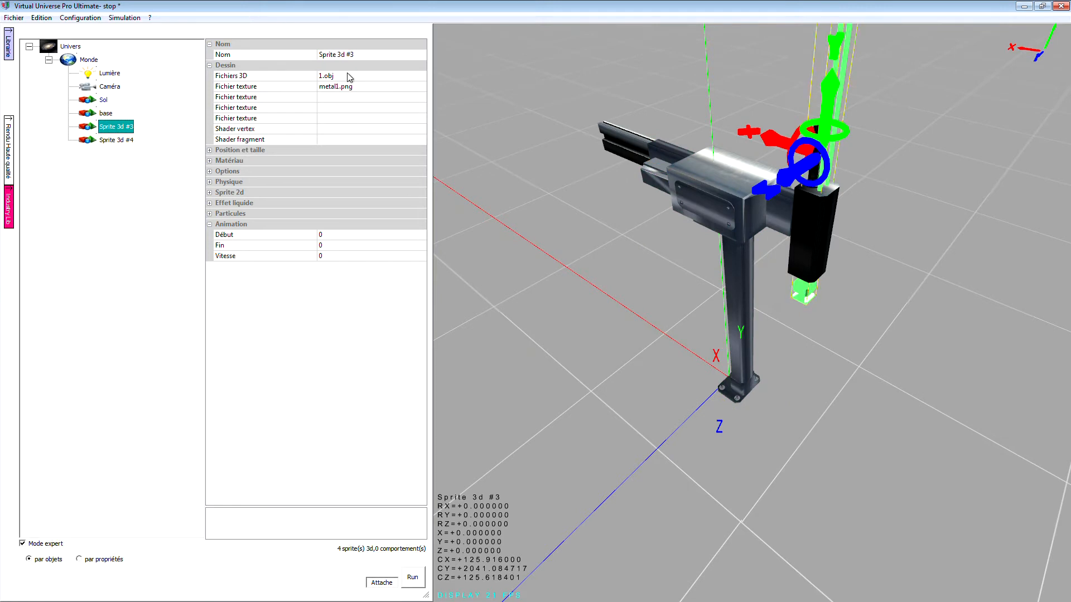
left_click(226, 54)
type("b")
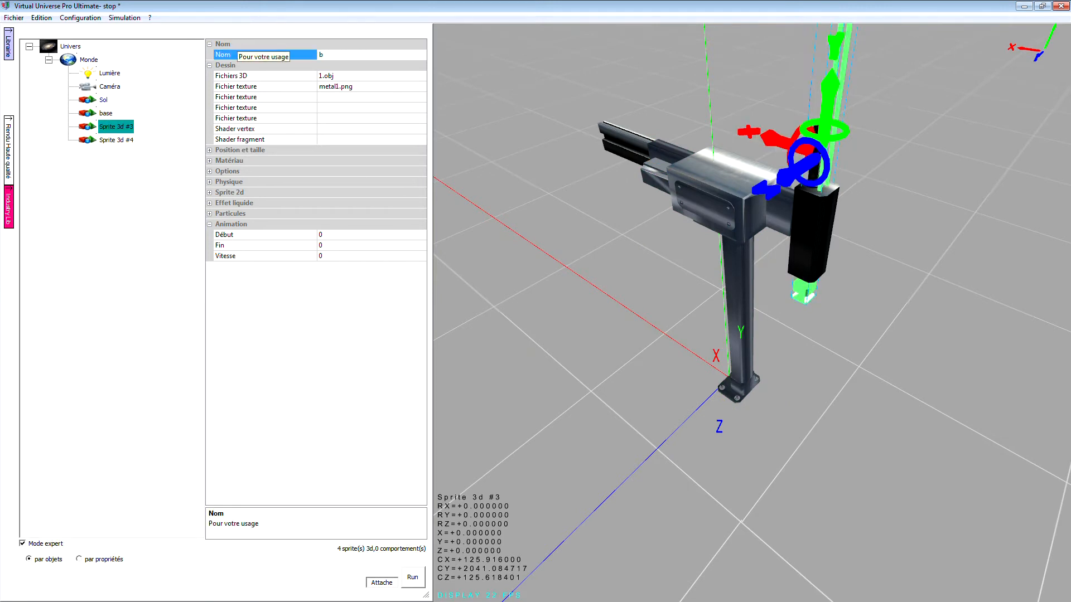
type("ras")
key("Return")
- Rename Sprite 3d #4 as avant bras
left_click(113, 140)
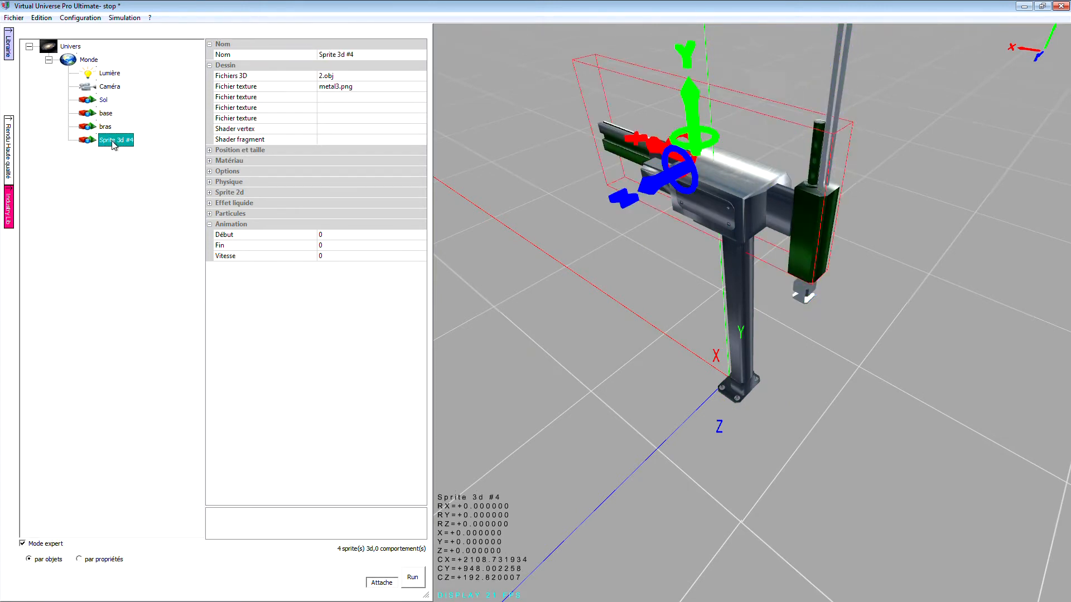
left_click(289, 56)
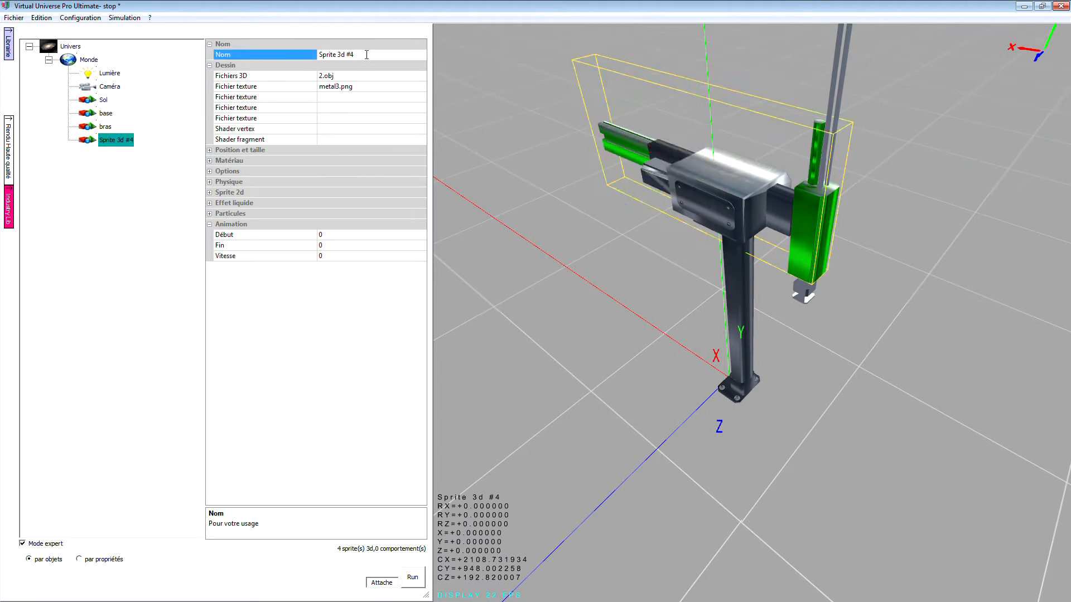
left_click(288, 55)
type("a")
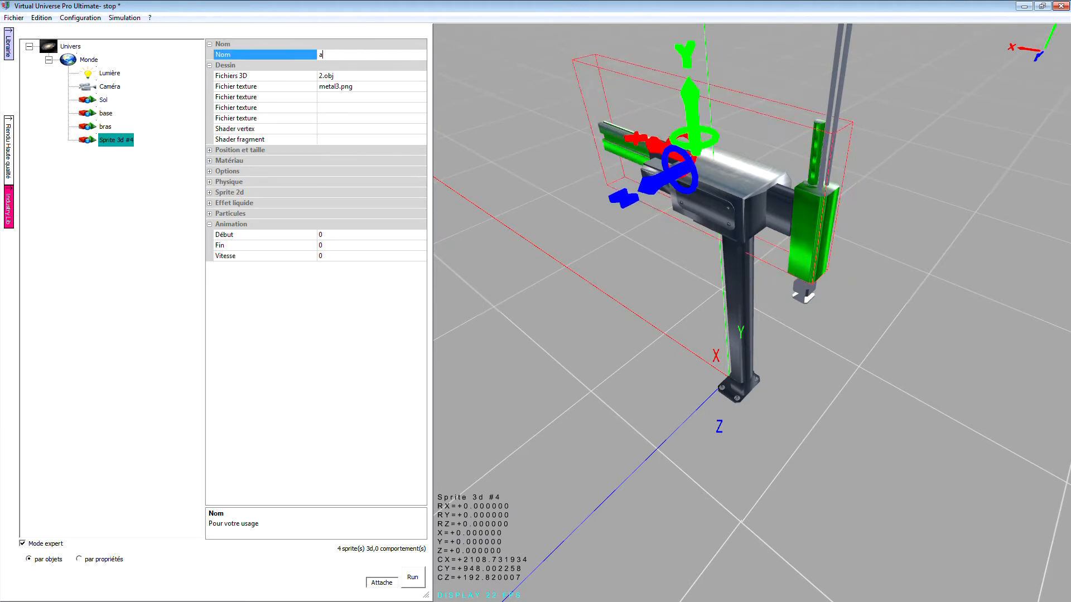
type("vant bras")
key("Return")
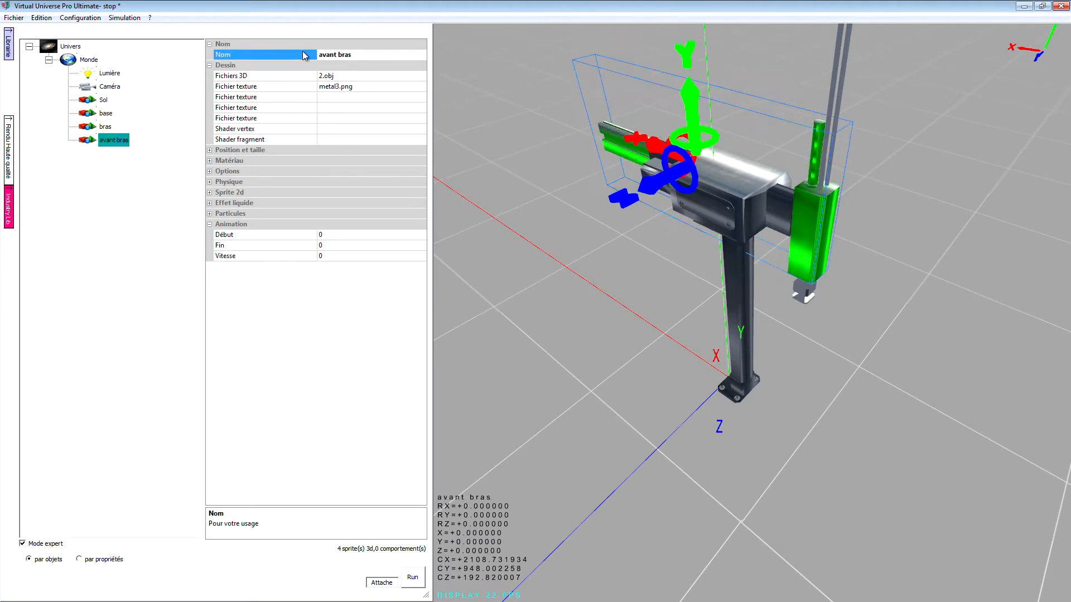
- Build the parent hierarchy by nesting avant bras under base and bras under avant bras
scroll(691, 396, "up", 3)
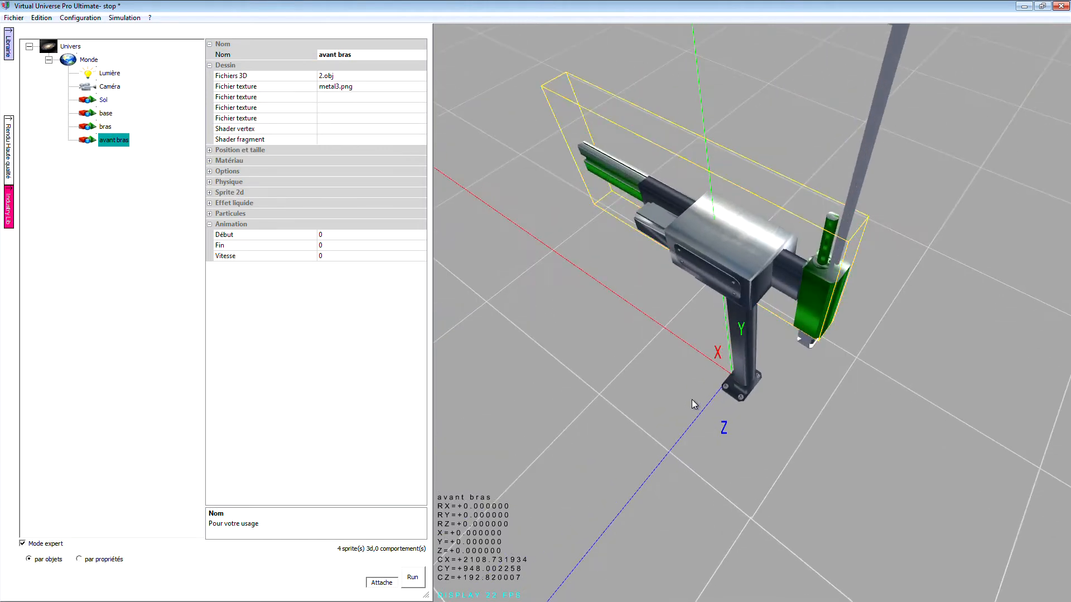
scroll(691, 399, "up", 3)
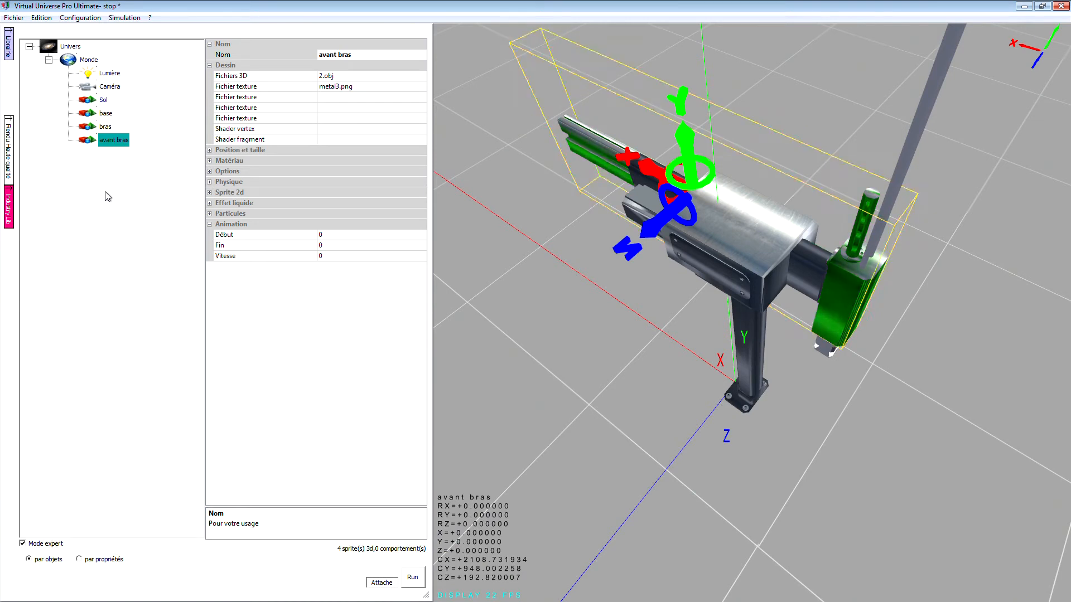
left_click(111, 141)
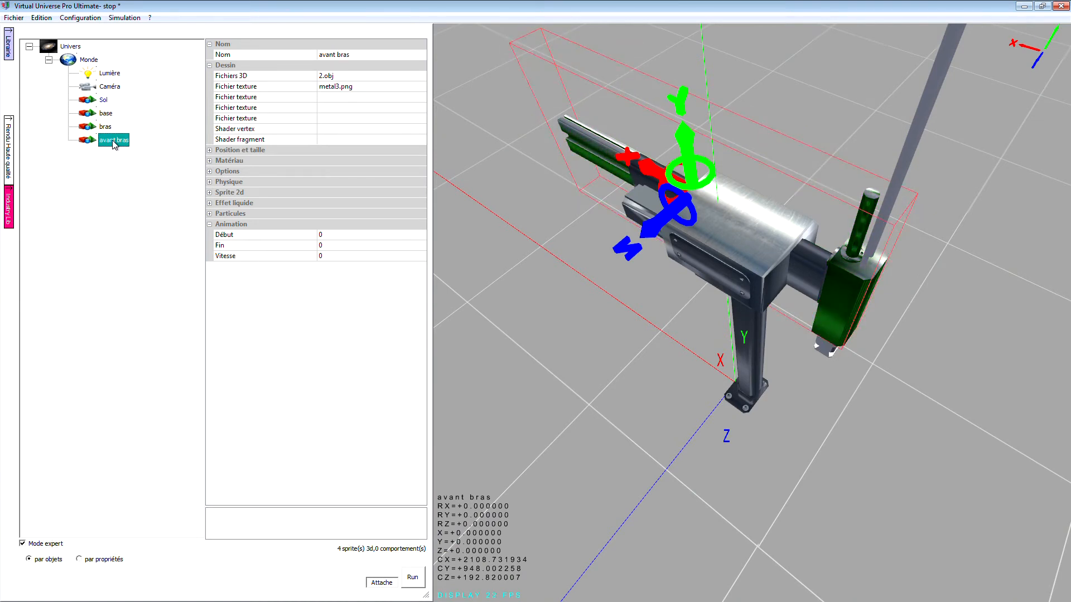
mouse_move(122, 146)
left_mouse_down()
mouse_move(102, 120)
mouse_move(111, 145)
mouse_move(136, 153)
mouse_move(132, 134)
left_mouse_up()
left_click(68, 114)
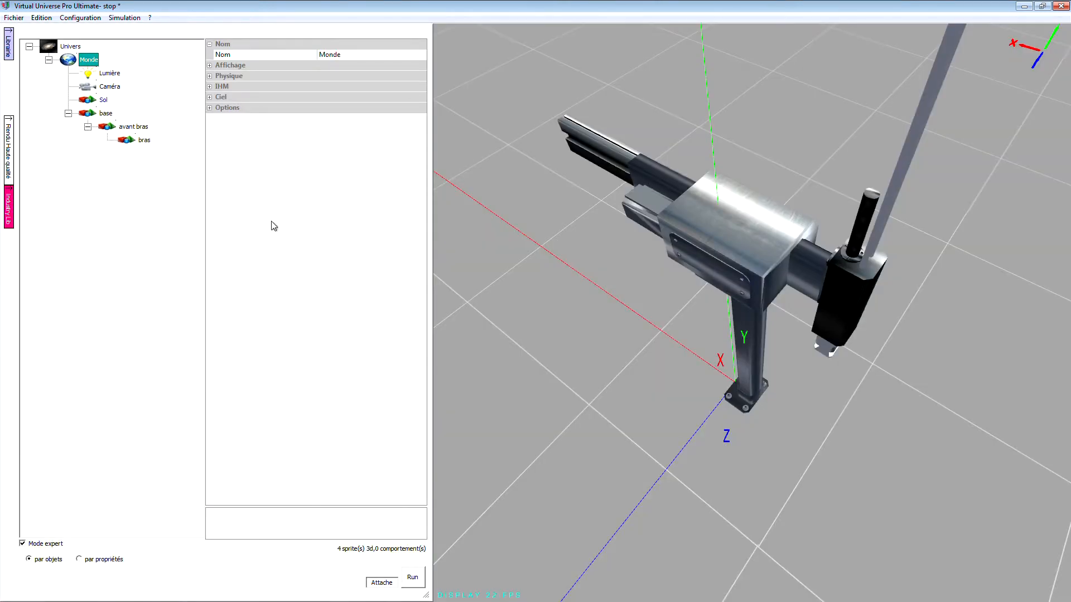
- Test the hierarchy by moving base about 203 along Z, and undo the move
left_click(105, 114)
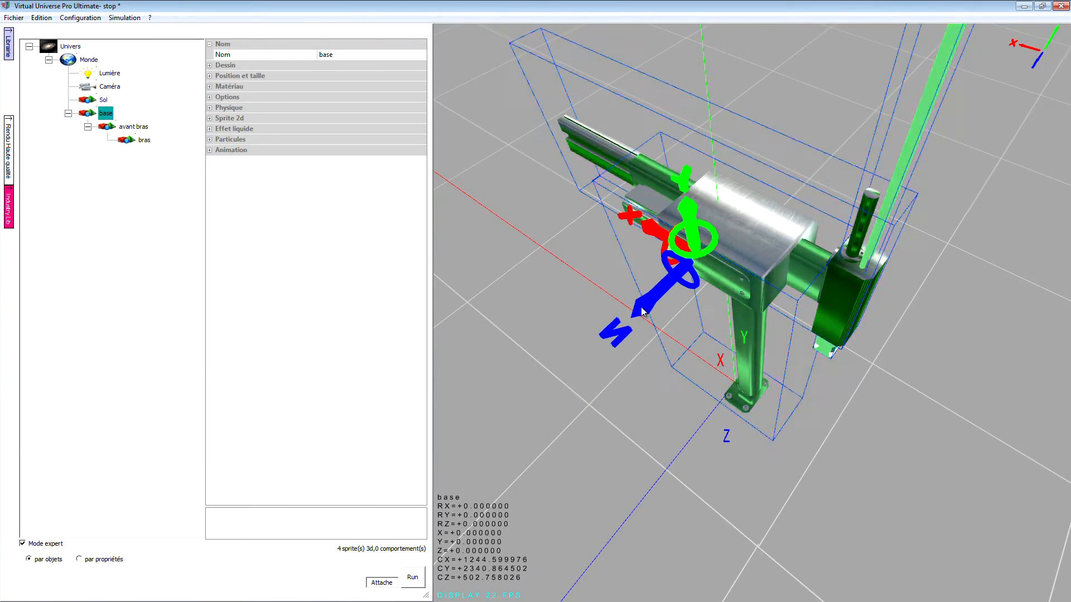
left_click_drag(640, 306, 630, 320)
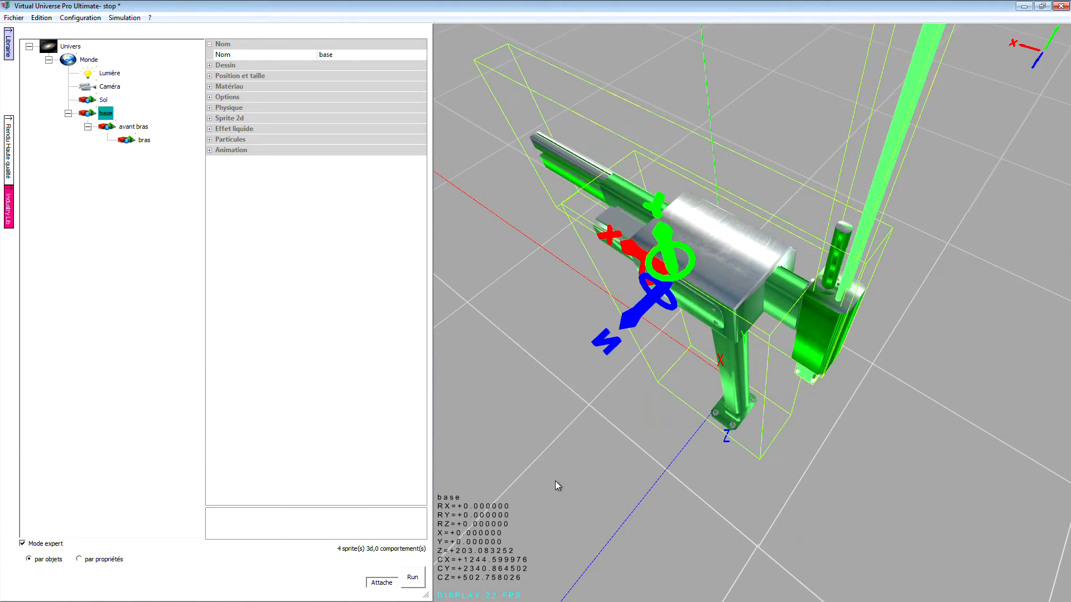
key("ctrl+z")
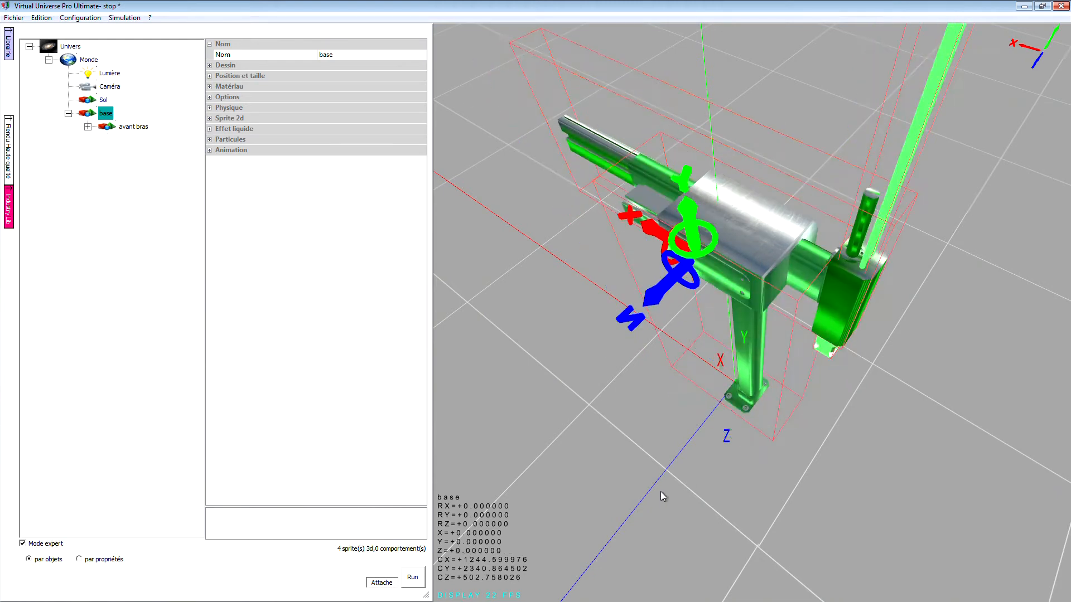
- Open the motion assistant for the avant bras sprite
left_click_drag(660, 491, 734, 502)
left_click_drag(691, 464, 731, 492)
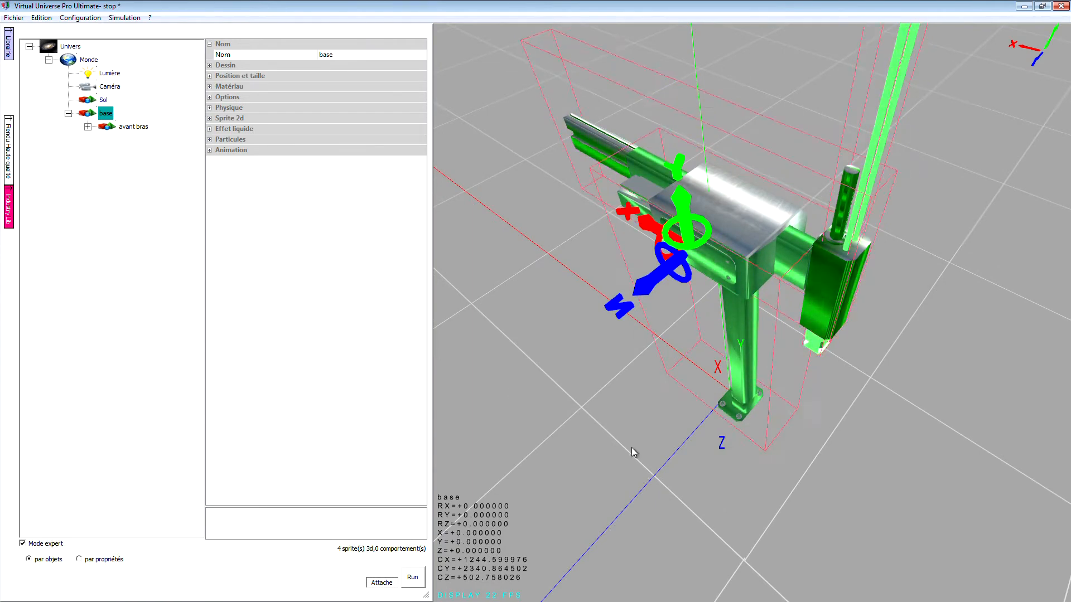
left_click(104, 100)
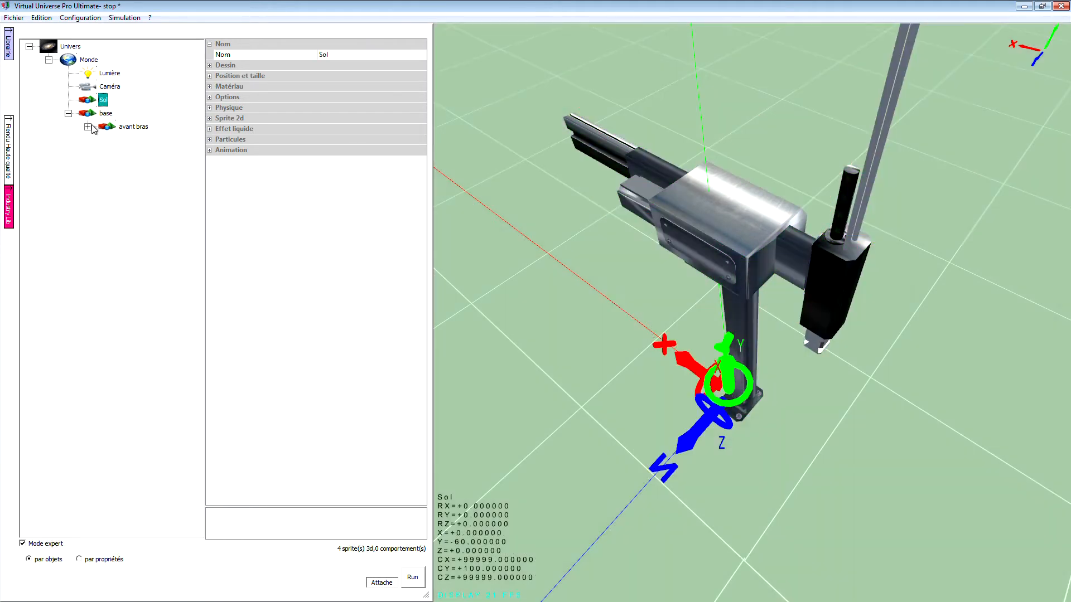
left_click(134, 127)
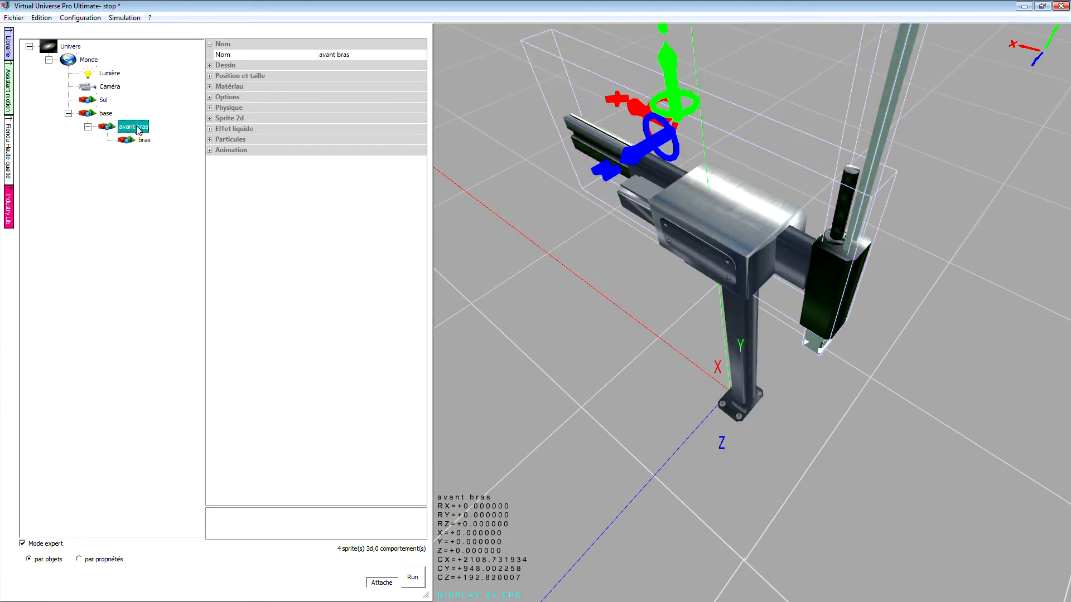
left_click(9, 90)
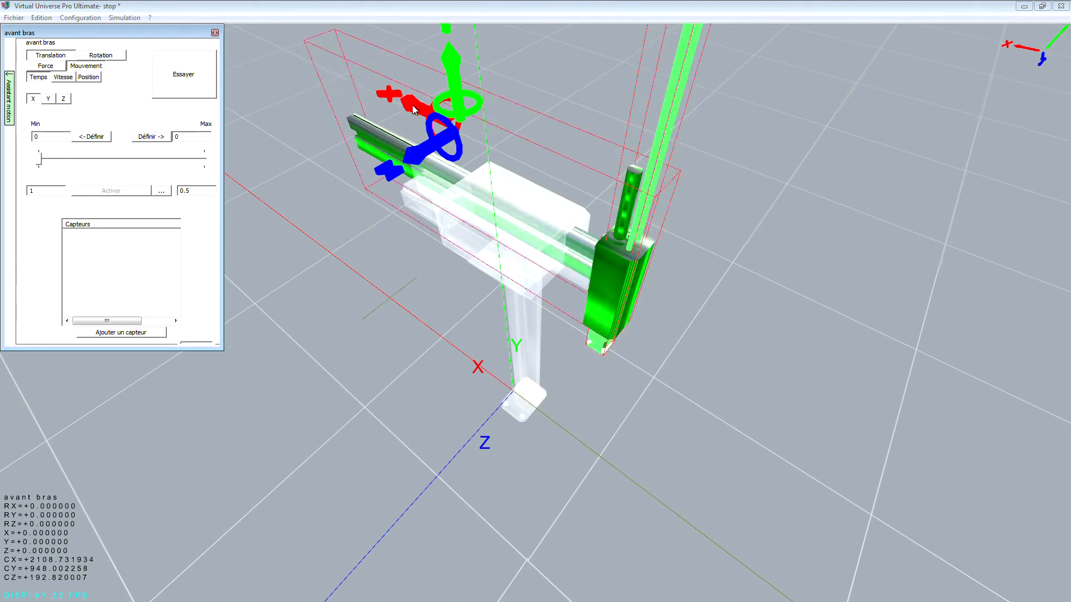
- Set avant bras' min-to-max travel time to 1 s, move it to about -667.25 along X, and define that as the maximum position
double_click(196, 191)
type("1")
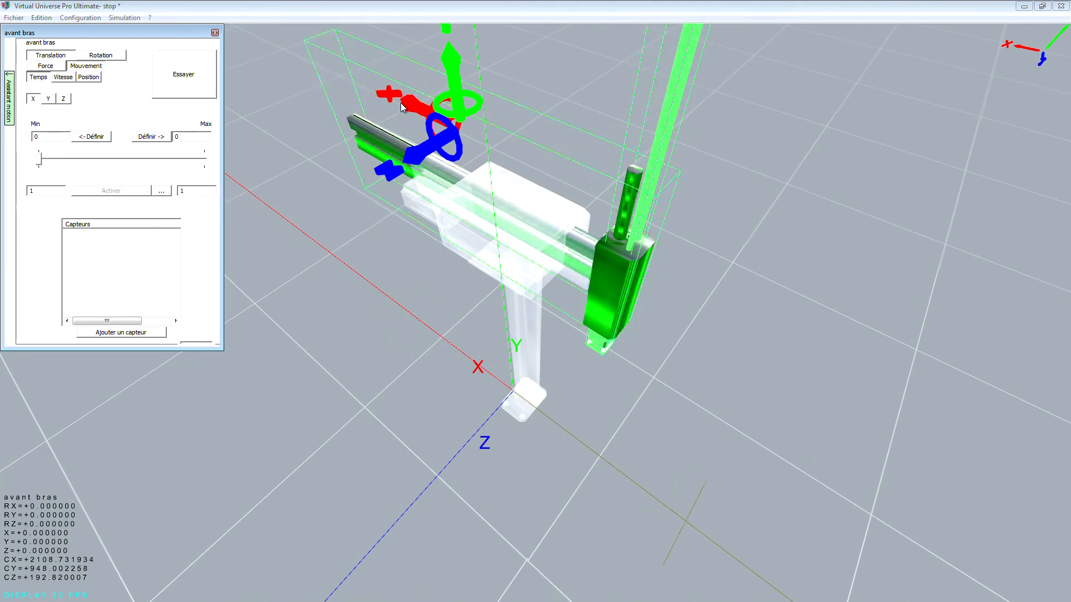
left_click_drag(402, 99, 454, 130)
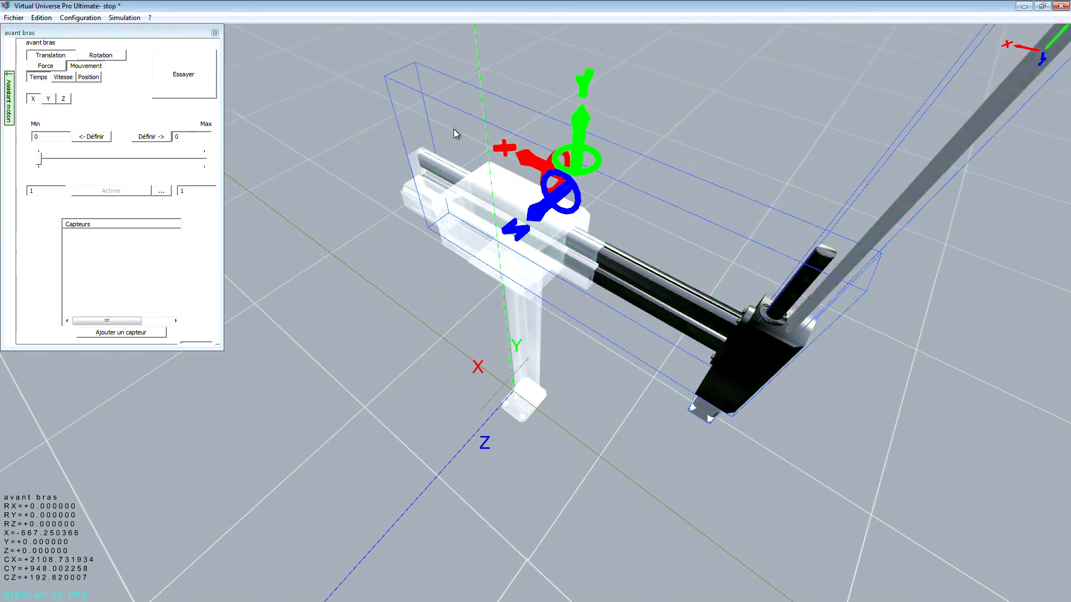
left_click(157, 137)
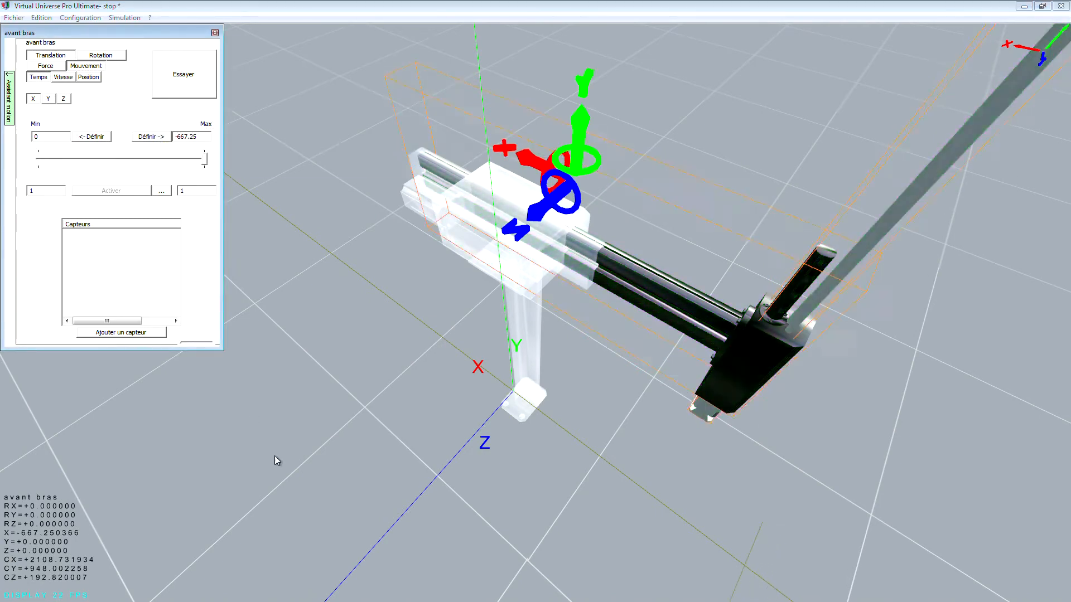
- Test the avant bras translation by activating the motion in trial mode, and stop the trial
left_click(179, 76)
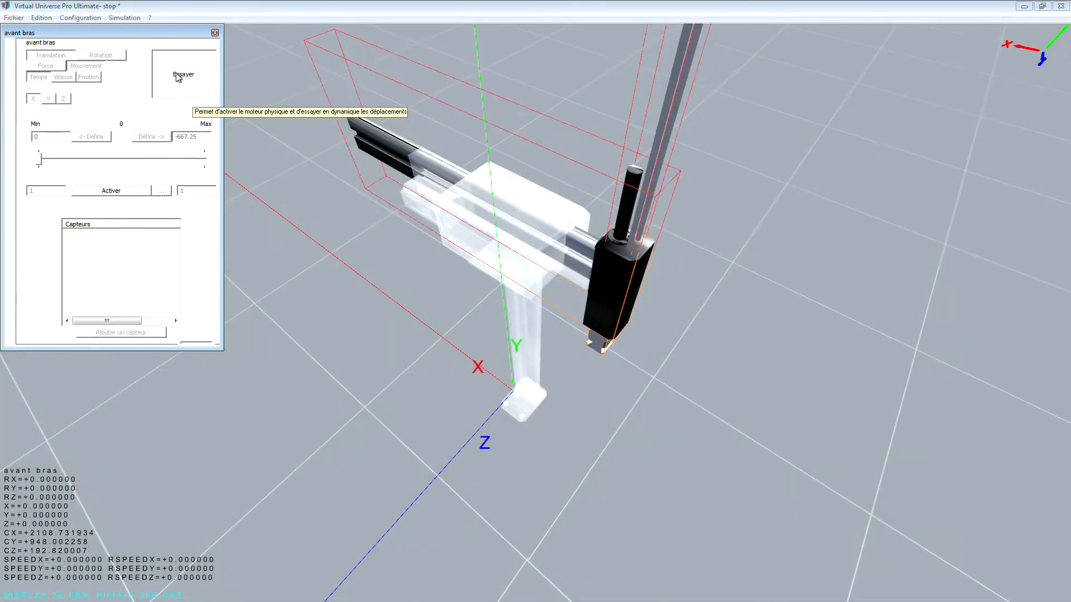
left_click(116, 191)
left_click(115, 191)
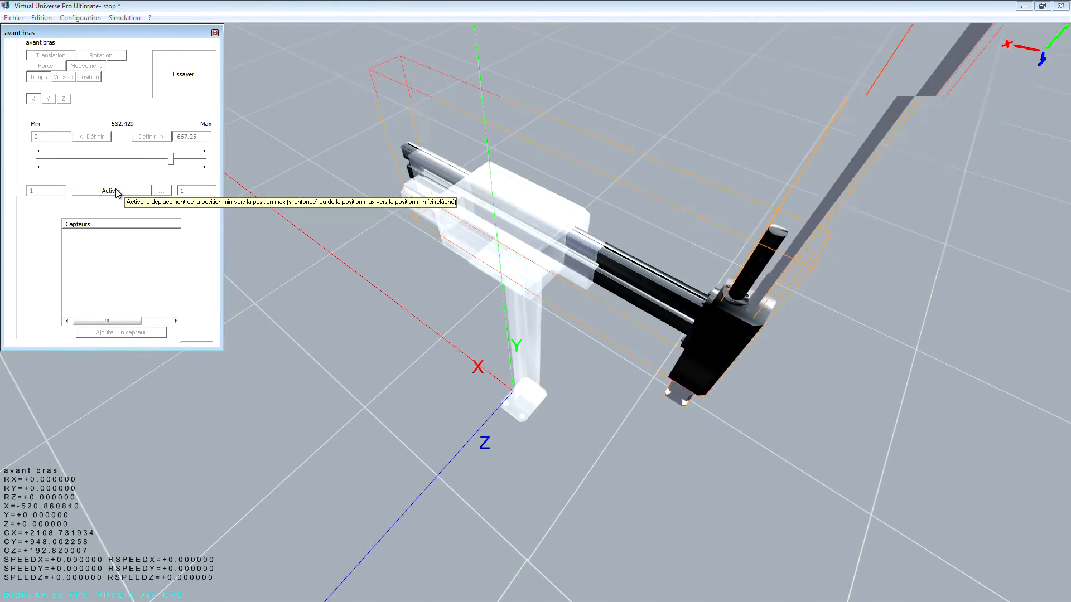
left_click(163, 86)
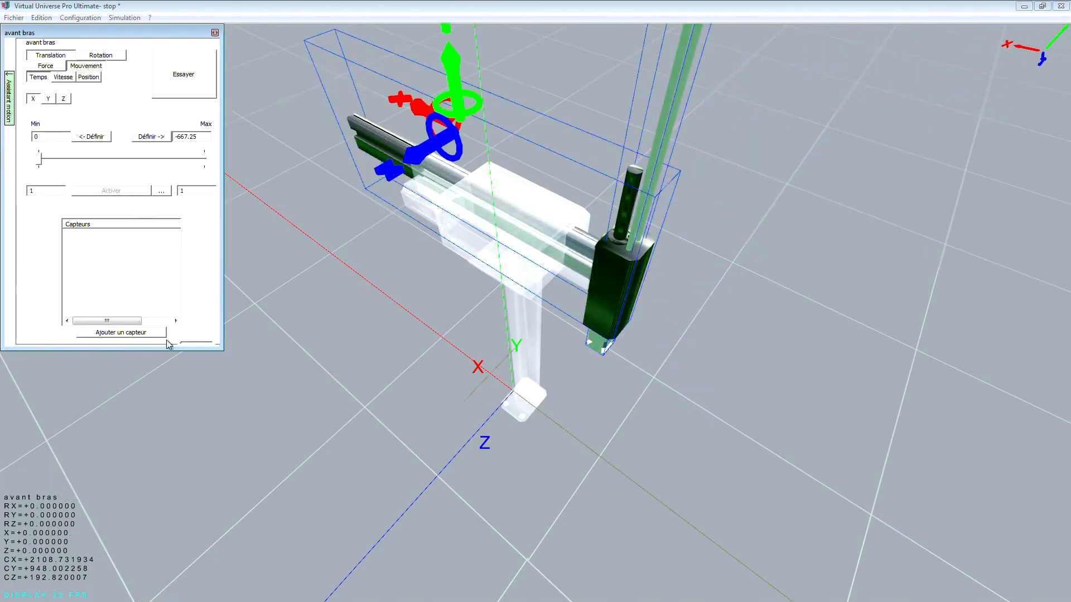
- Add a Tor sensor called avant bras rentré and fit its detection zone around the minimum position, starting at about -75.62
left_click(120, 333)
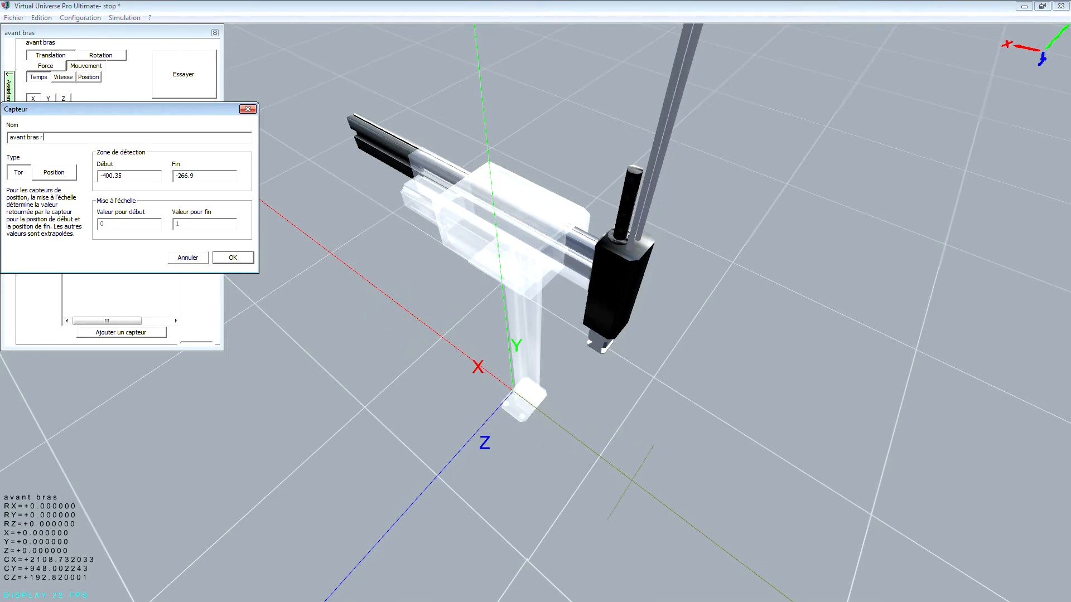
key("Return")
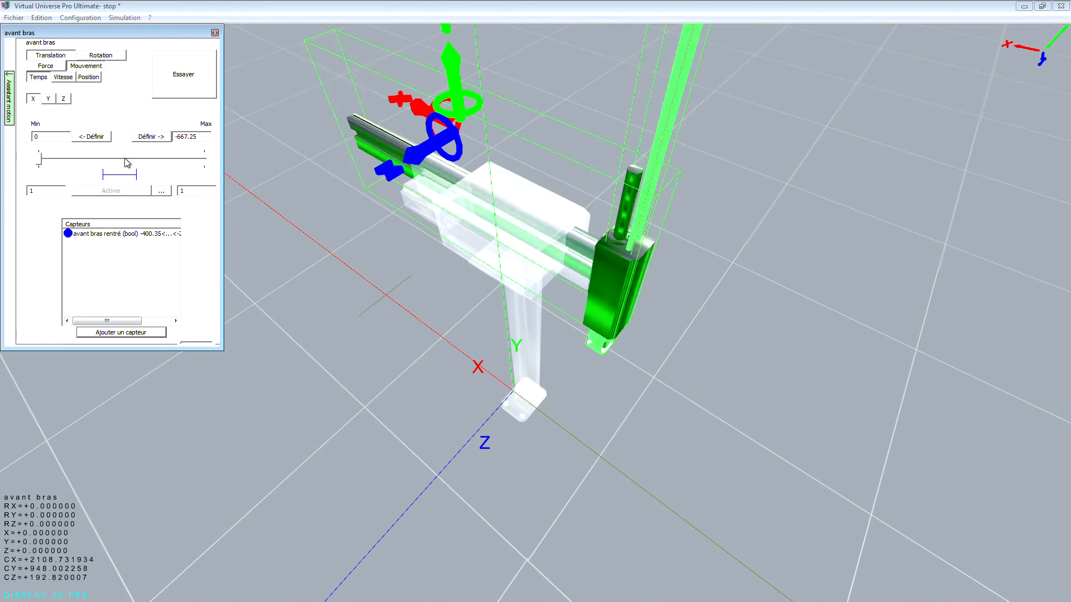
left_click_drag(102, 177, 36, 176)
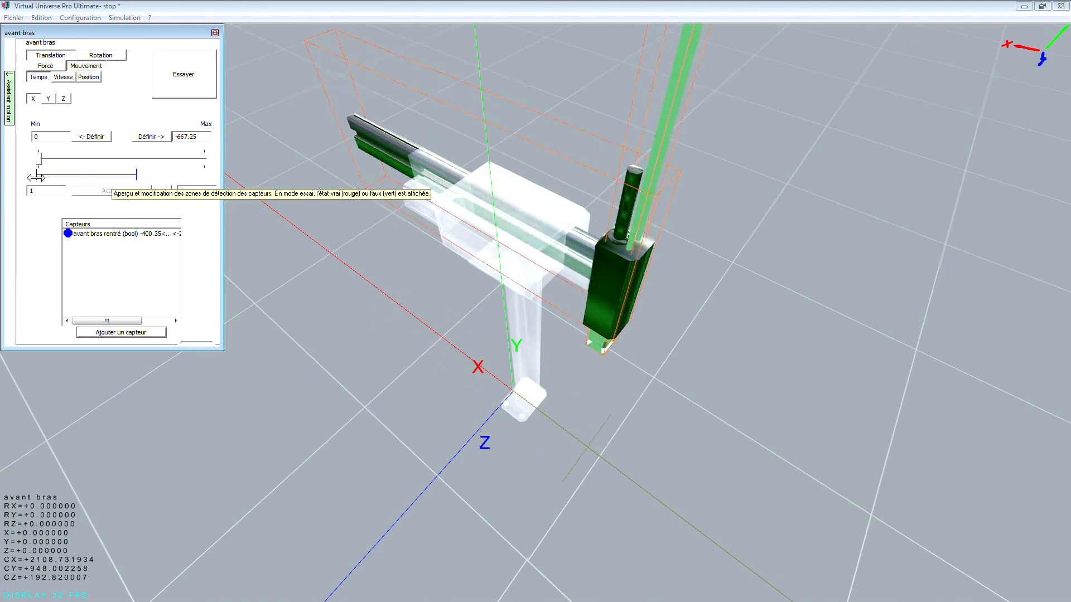
left_click_drag(140, 176, 55, 176)
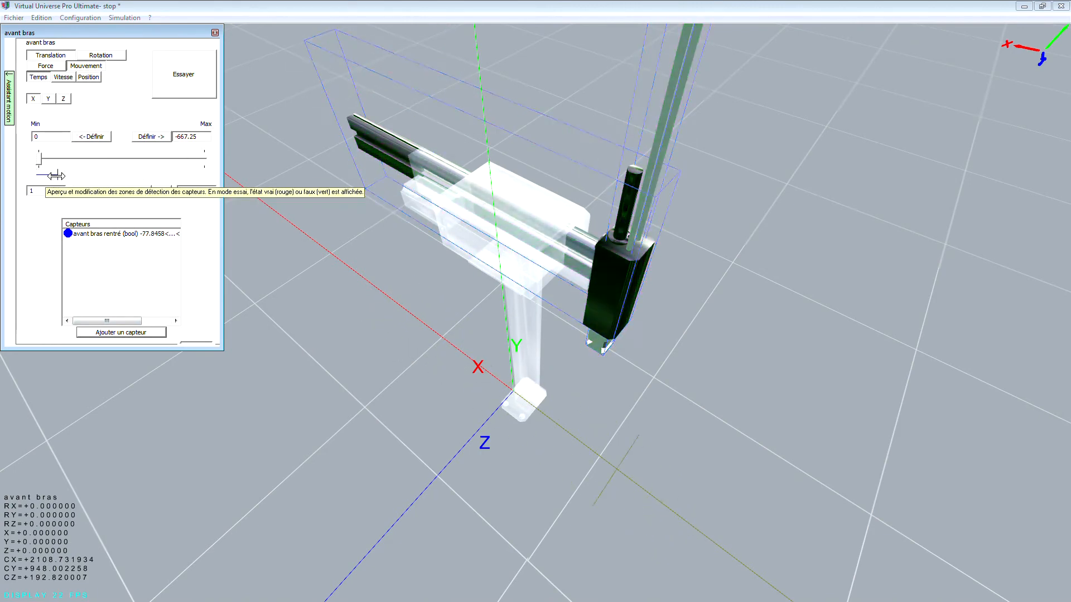
- Add a Tor sensor called avant bras sorti and shift its detection zone to the maximum position, starting at about -687.27
left_click(123, 338)
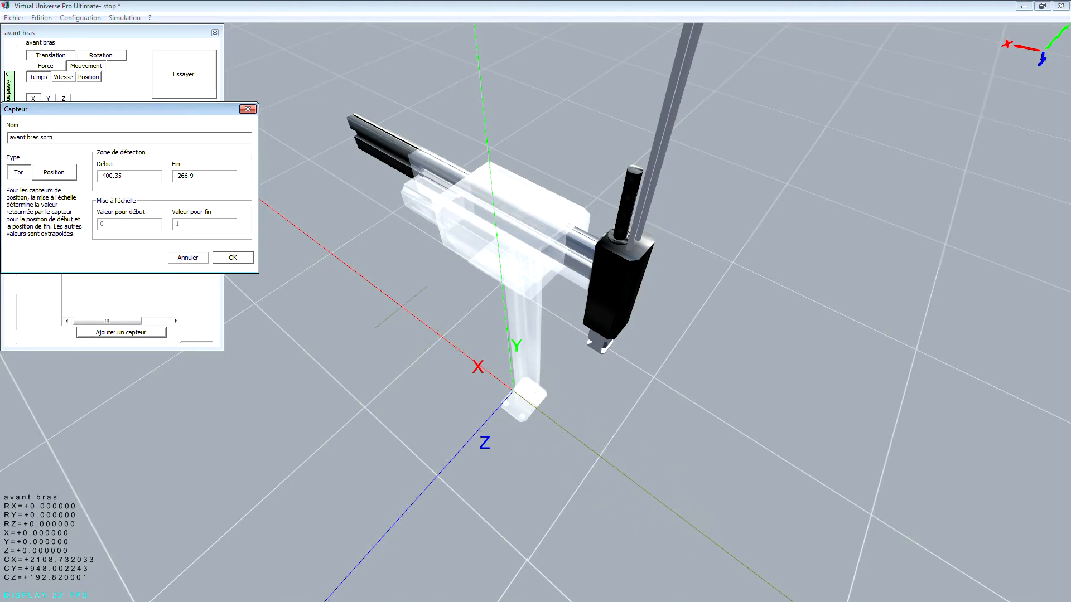
key("Return")
left_click(101, 243)
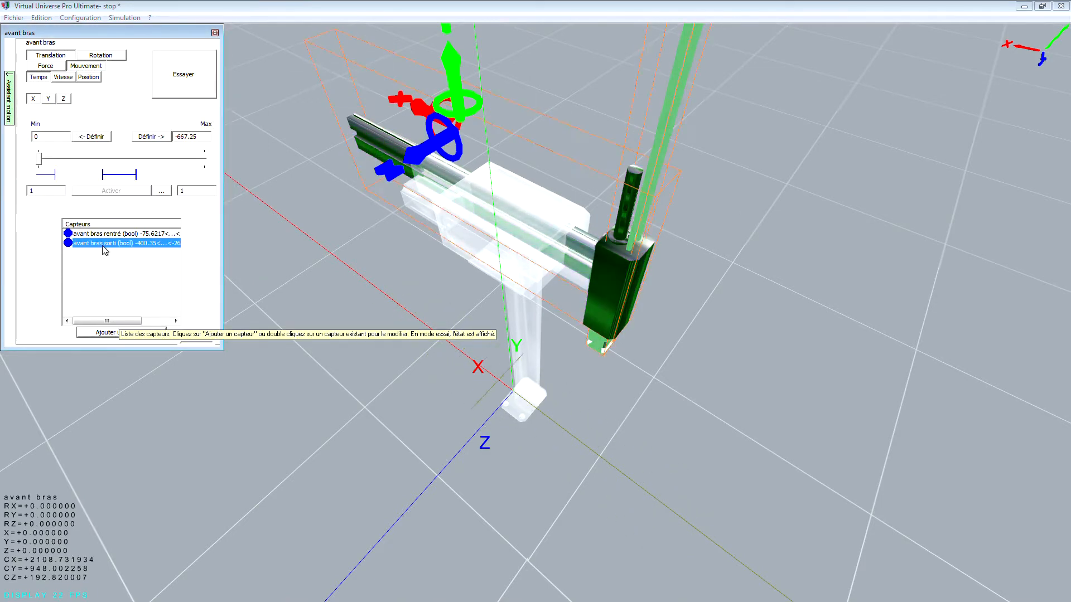
left_click_drag(137, 175, 209, 177)
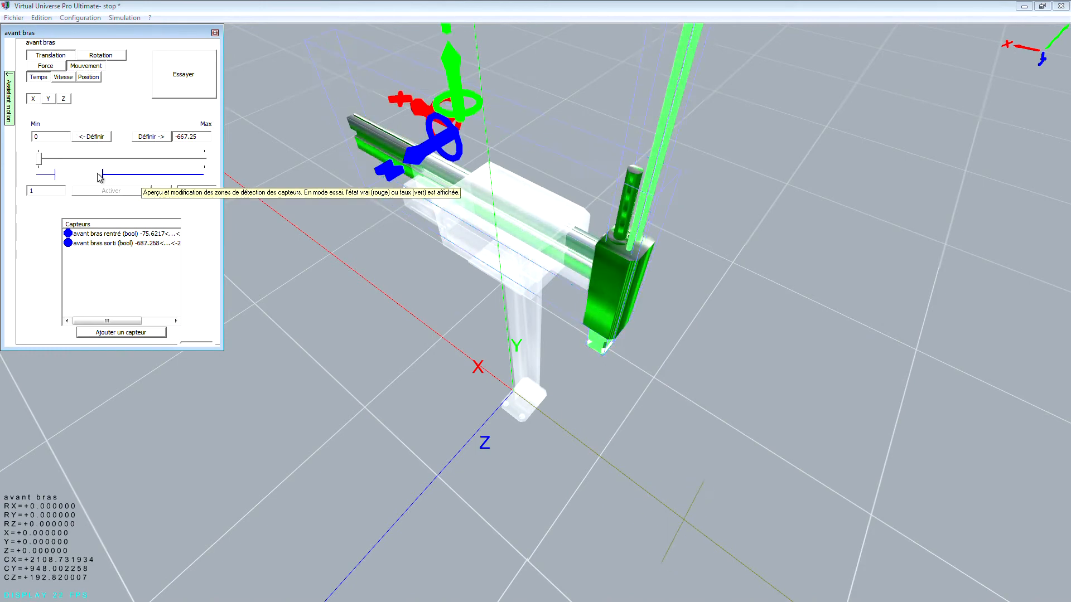
- Test the avant bras motion in trial mode while watching both sensors' states
left_click(193, 86)
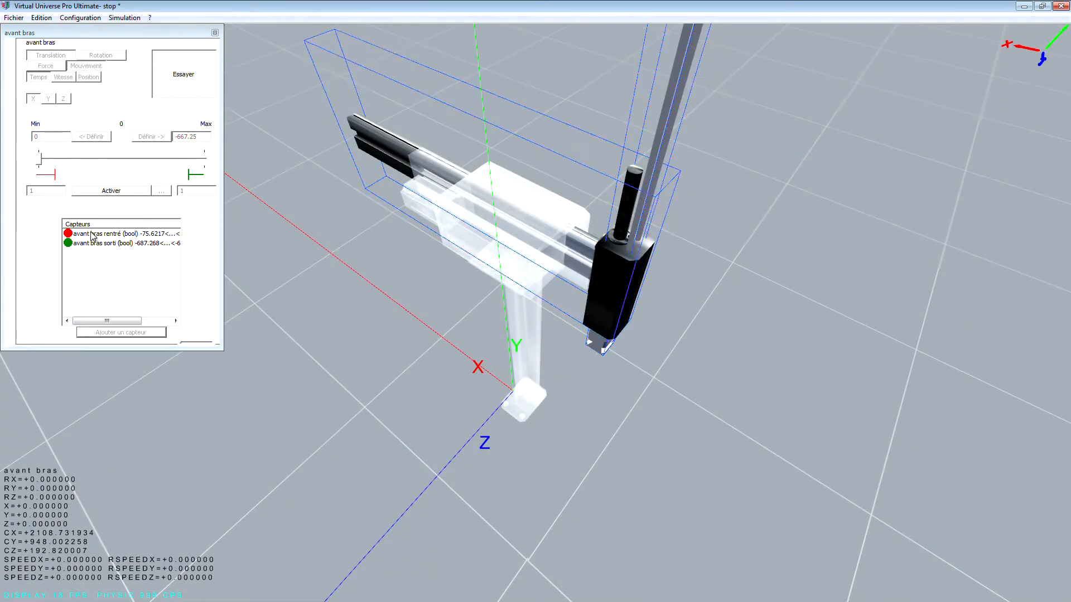
left_click(111, 191)
left_click(173, 92)
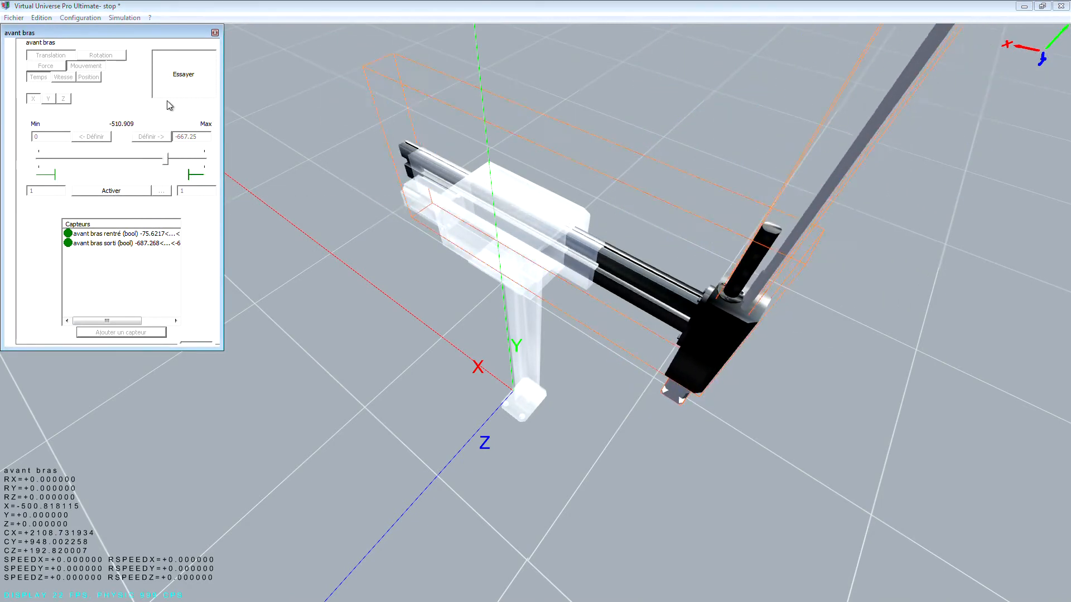
- Return to the object tree, widen its pane, and rename the move behaviour of avant bras as sortir avant bras
left_click(10, 112)
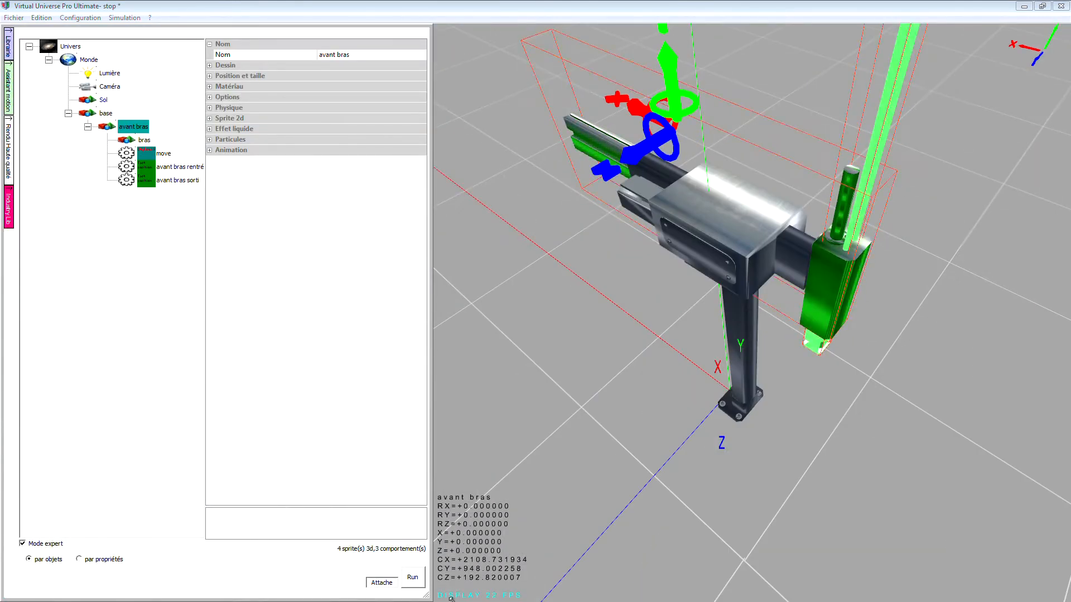
left_click_drag(426, 595, 495, 596)
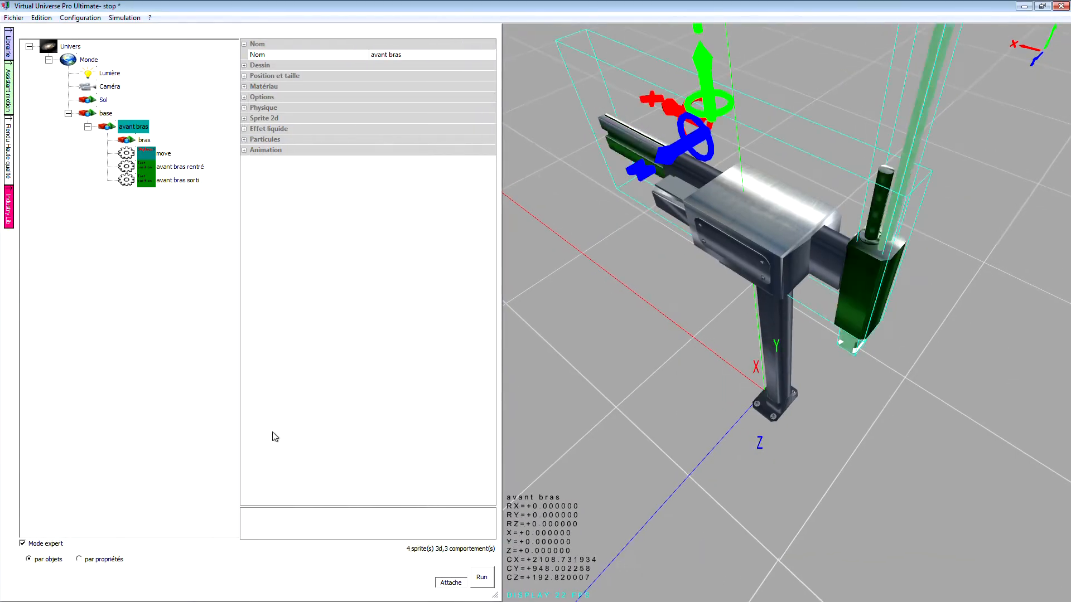
left_click(150, 157)
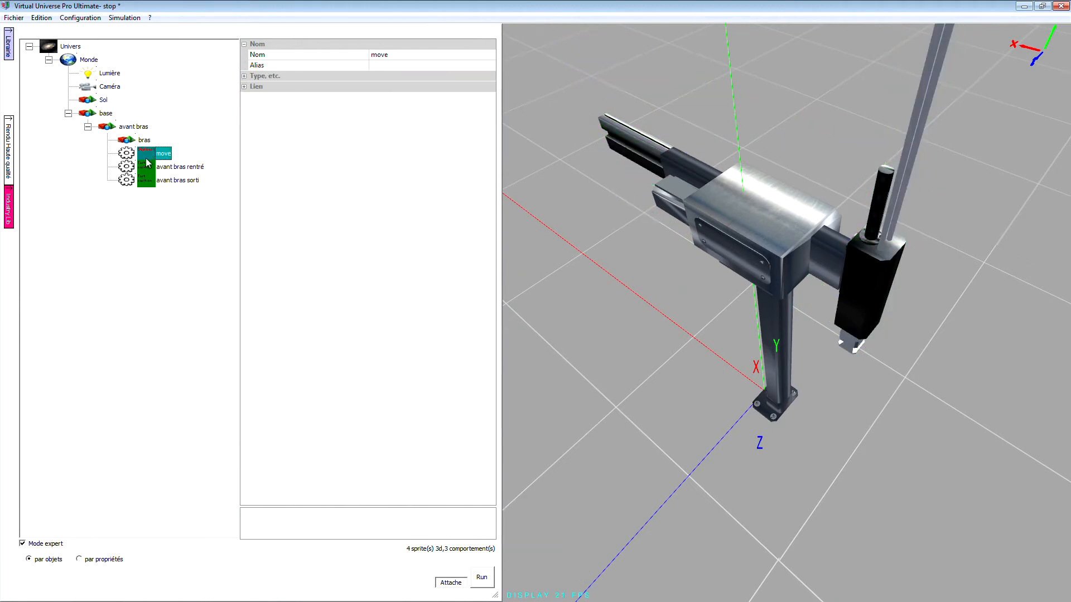
left_click(411, 54)
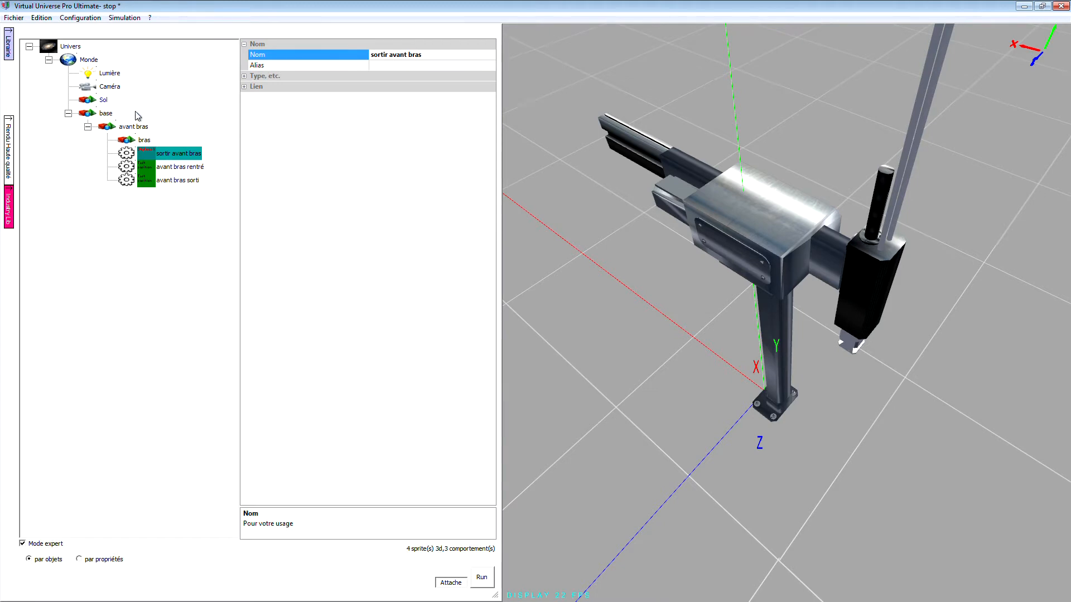
- Open the motion assistant for the bras sprite, choose translation along Y, and set the min-to-max travel time to 1 s
left_click(144, 141)
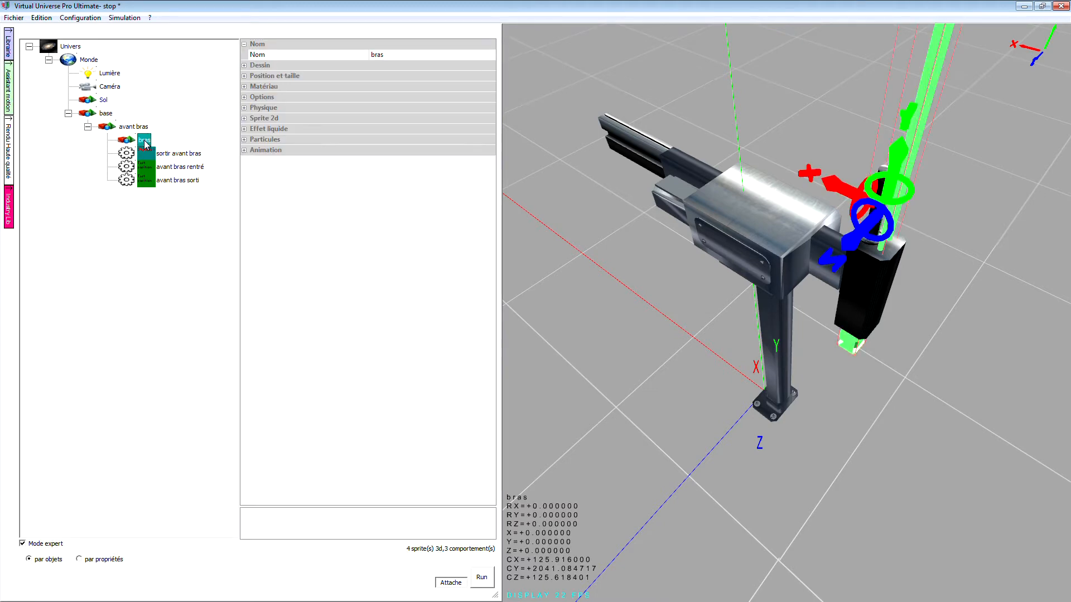
left_click(9, 105)
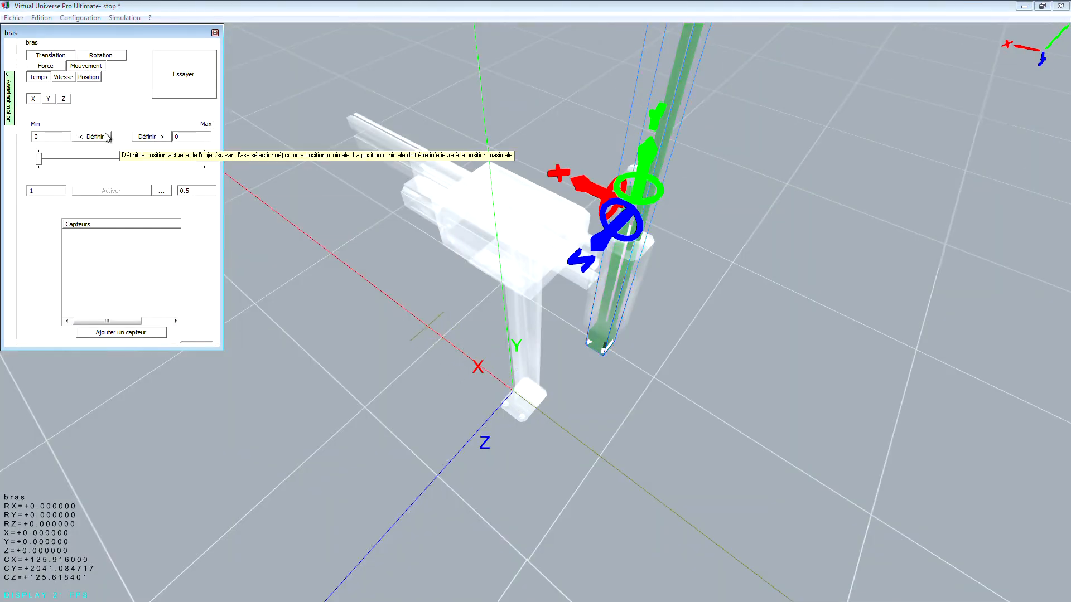
left_click(48, 98)
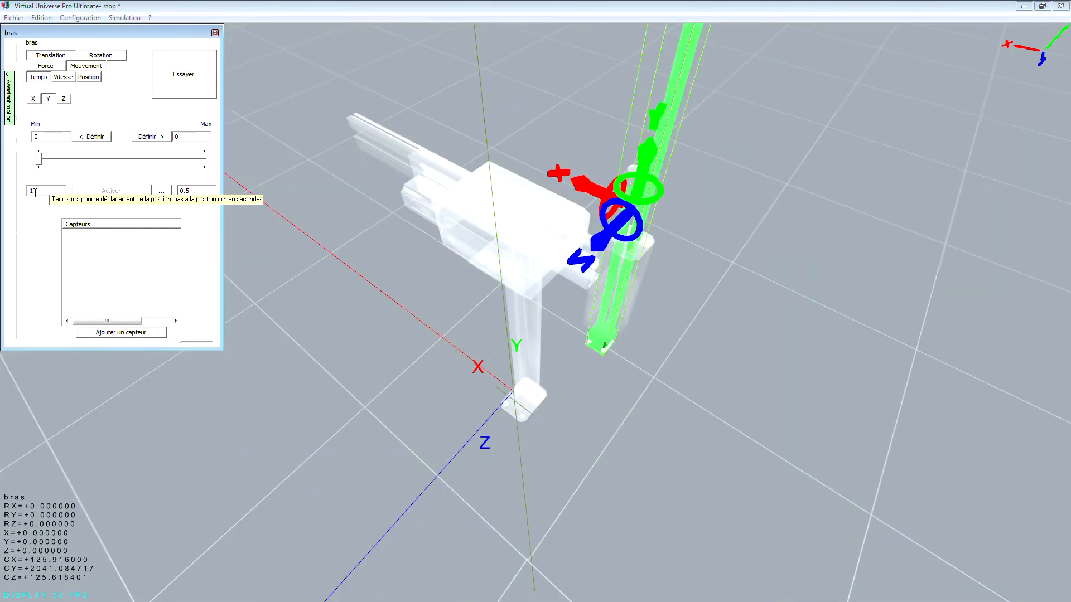
double_click(190, 191)
type("1")
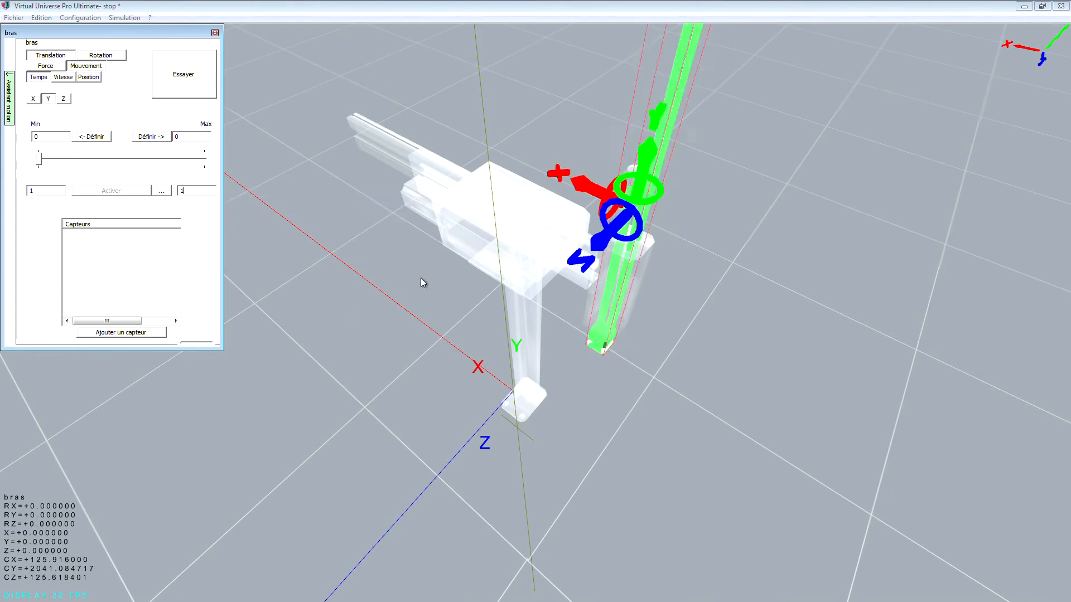
- Lower bras to about -752.25 along Y, define that as its maximum position, and try out the motion
left_click_drag(653, 147, 641, 216)
mouse_move(699, 415)
middle_mouse_down()
mouse_move(697, 349)
mouse_move(696, 406)
middle_mouse_up()
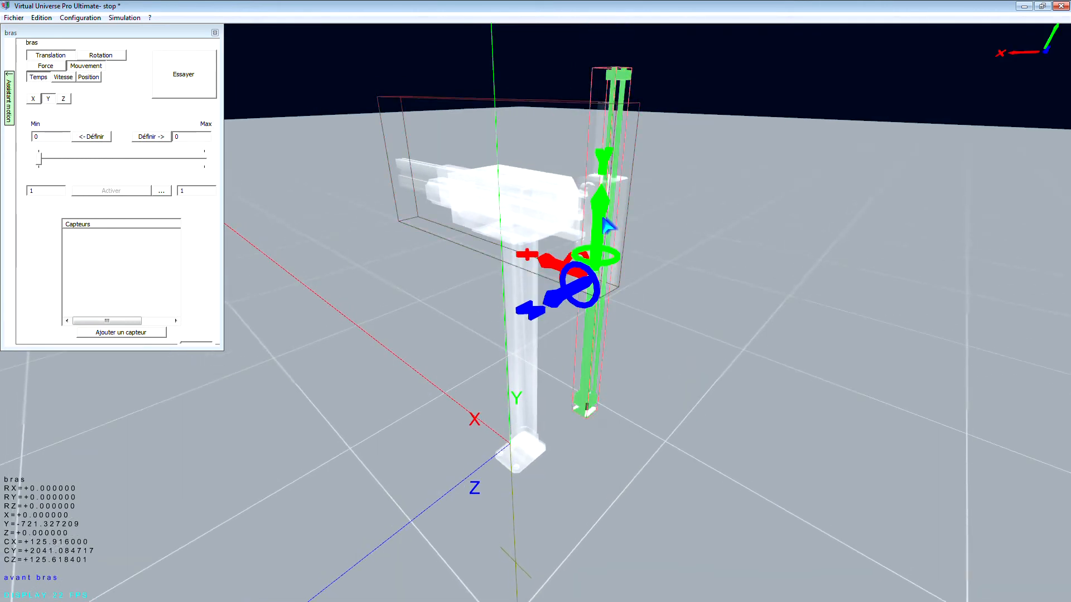
left_click_drag(606, 225, 606, 233)
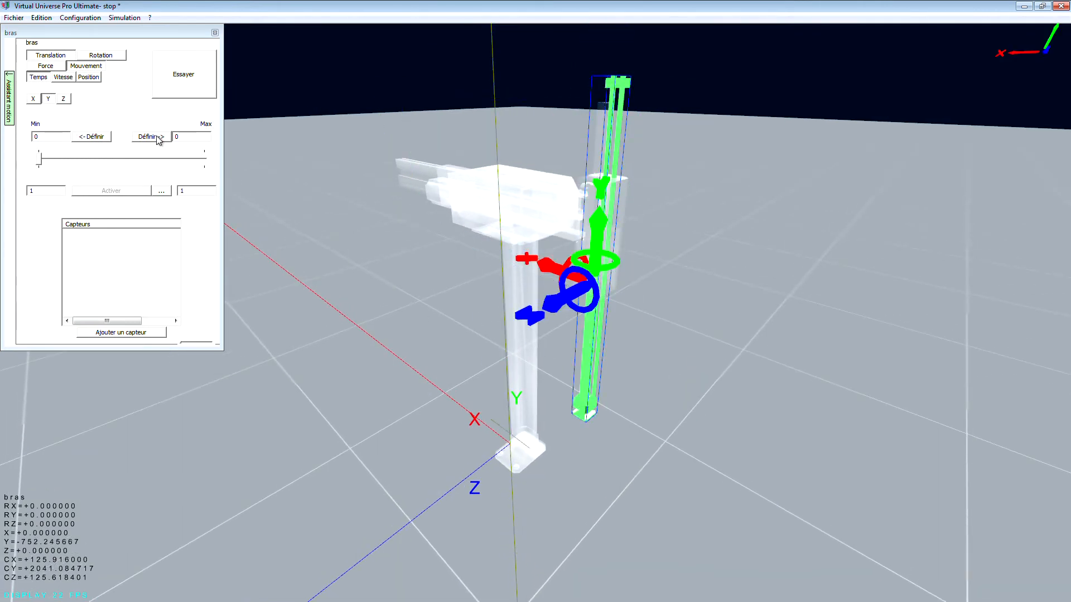
left_click(150, 137)
left_click(117, 190)
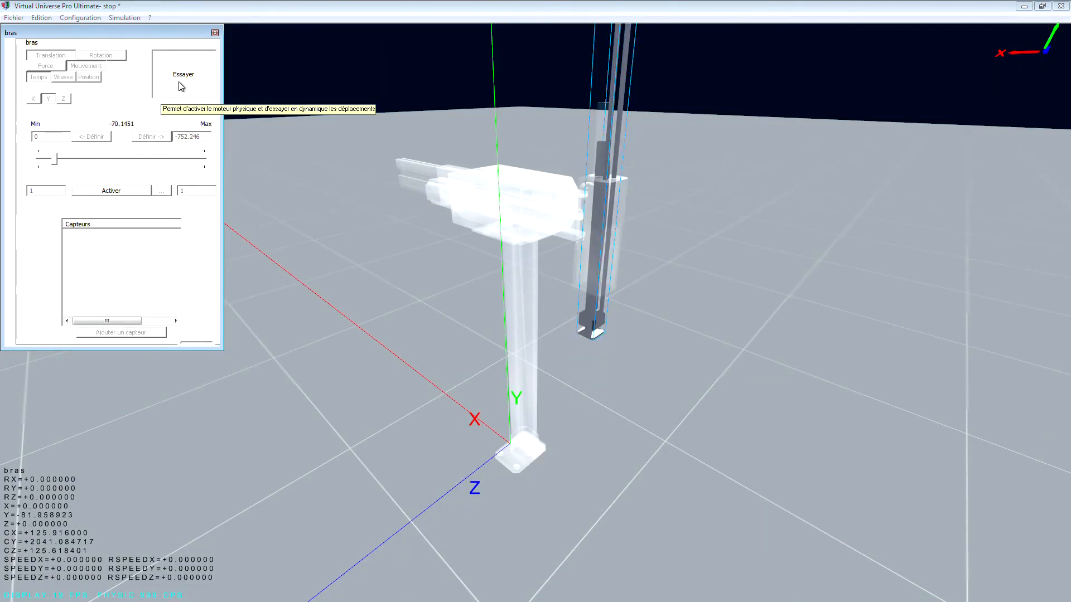
- Add a Tor sensor called bras en haut with a detection zone from about -80.24 to 12.54 around the minimum position
left_click(132, 333)
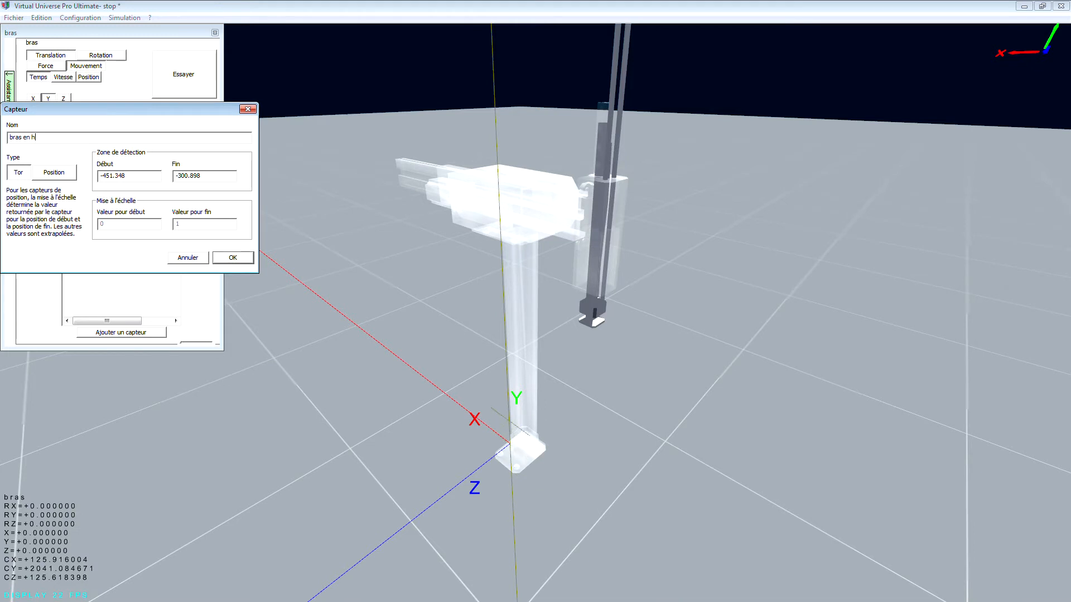
key("Return")
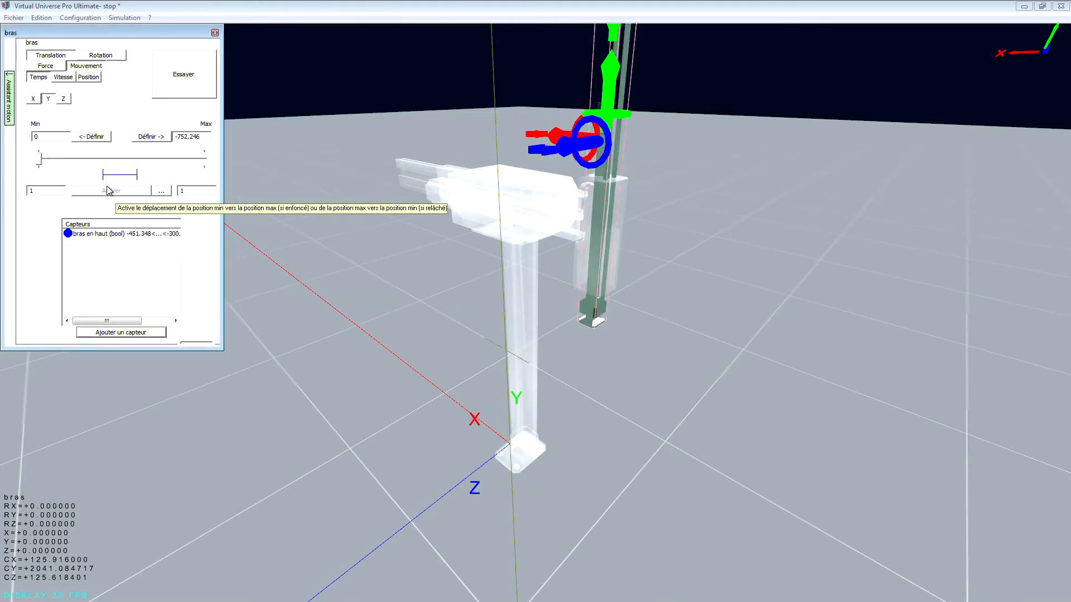
left_click_drag(103, 175, 34, 179)
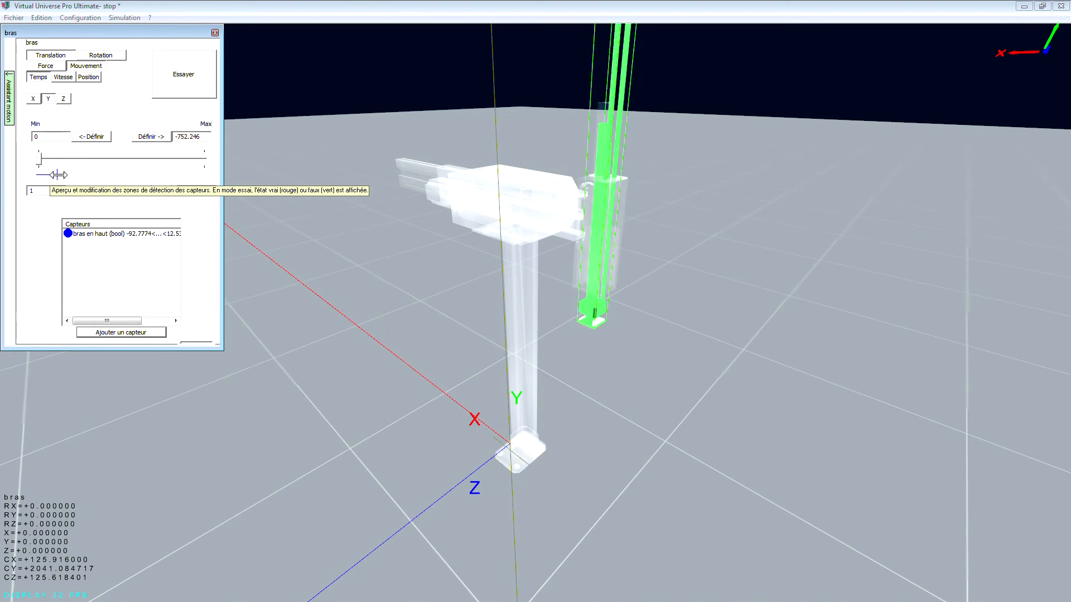
- Add a Tor sensor called bras en bas with a detection zone from about -764.78 to -672 around the maximum position
left_click(120, 332)
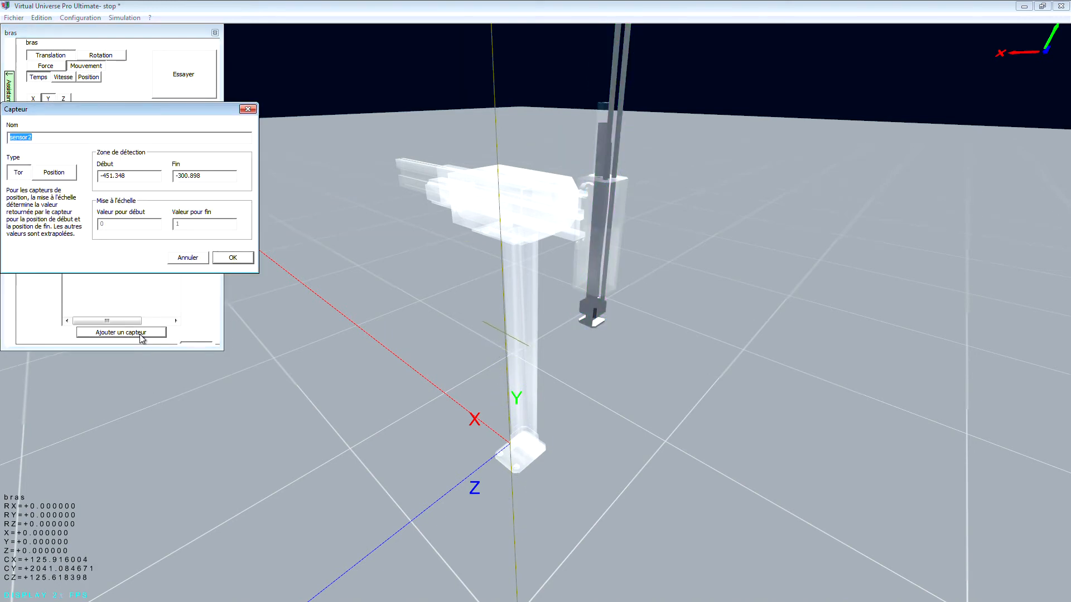
type("bras en bas")
key("Return")
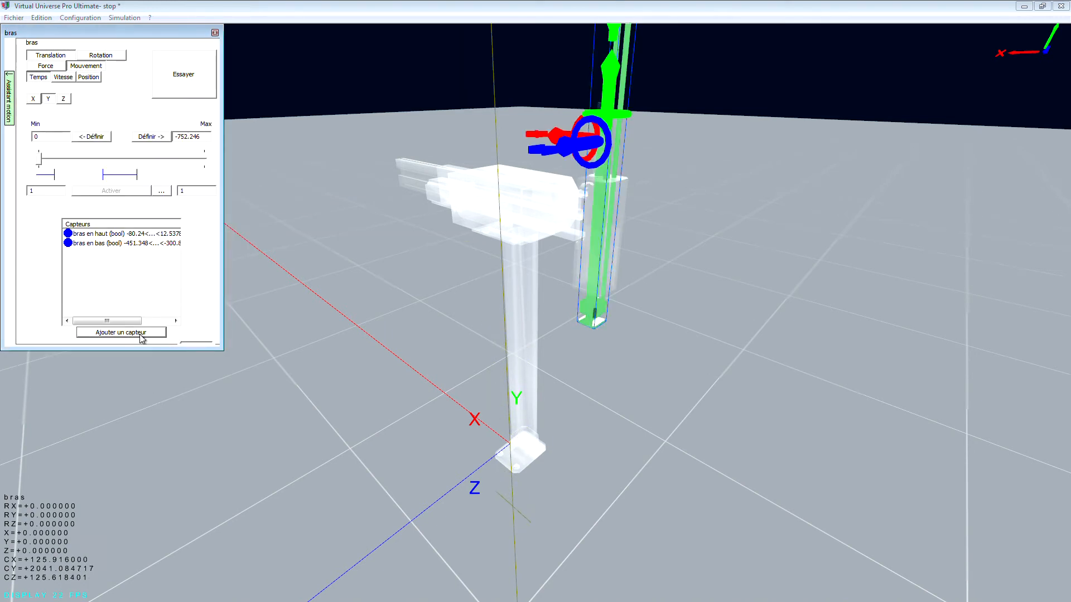
left_click_drag(137, 175, 211, 175)
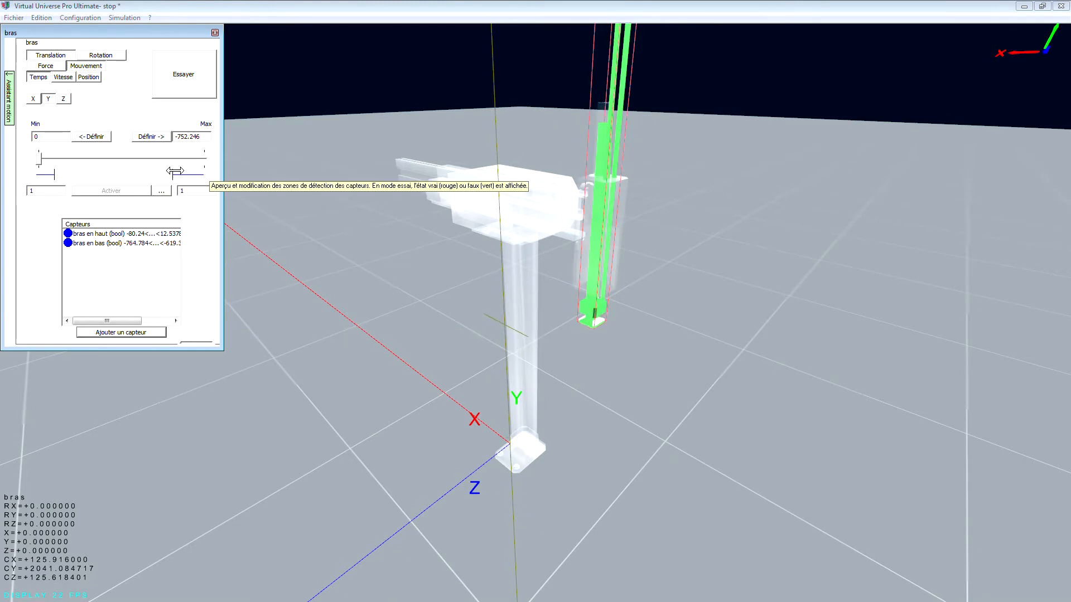
- Test the bras motion and its two sensors in trial mode, and return to the object tree
left_click(178, 84)
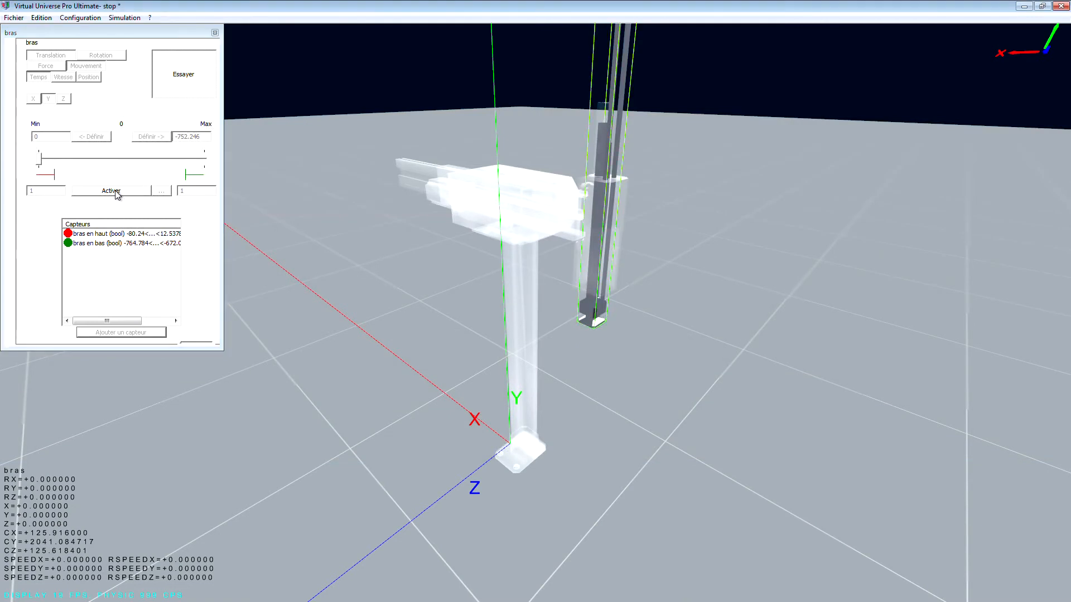
left_click(114, 192)
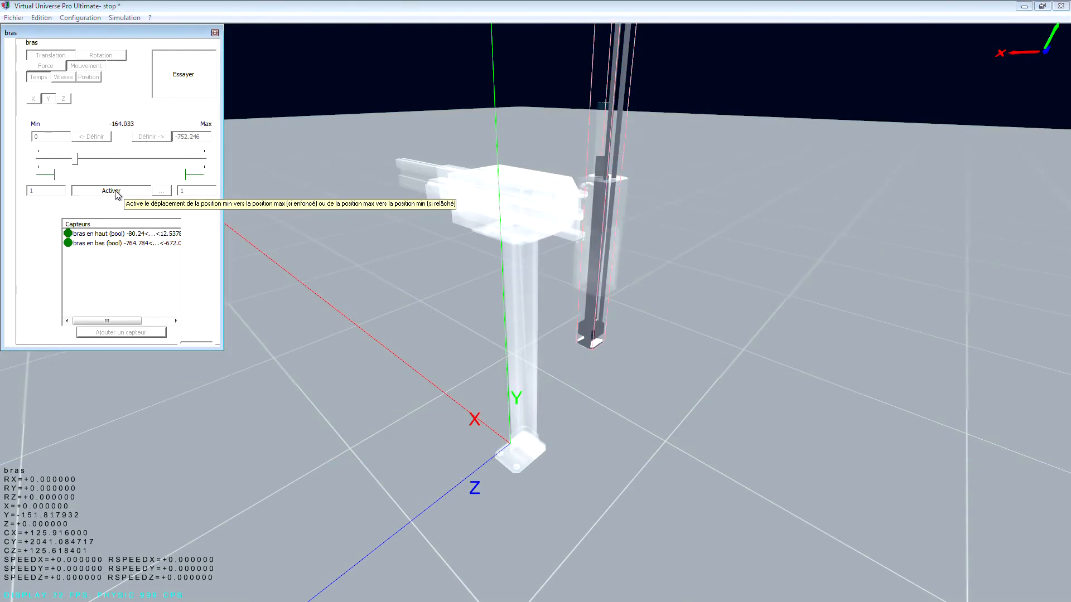
left_click(172, 75)
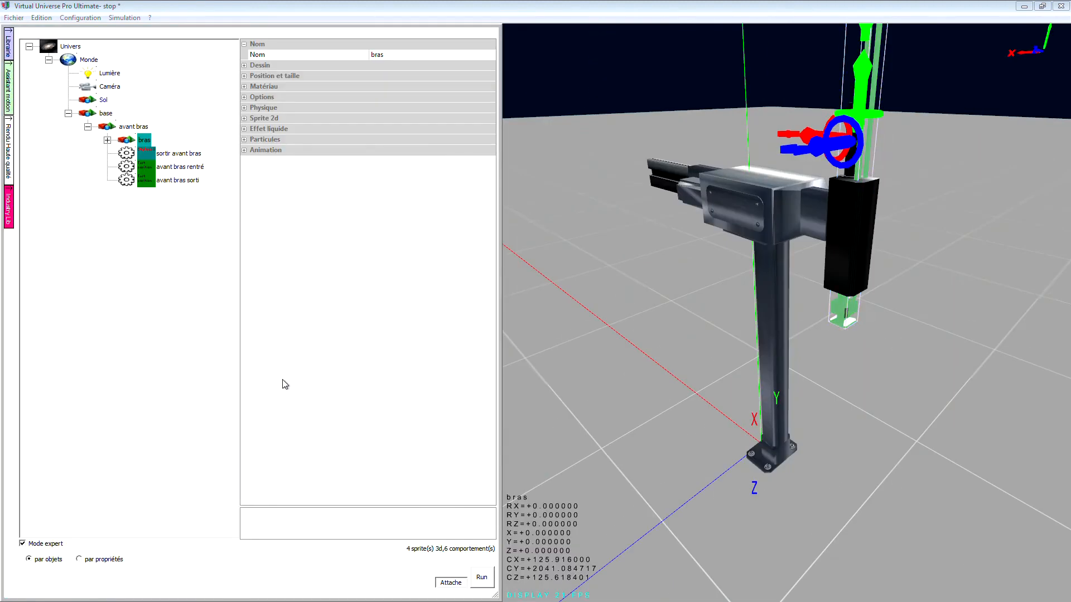
- Rename the move behaviour of the bras sprite as descendre bras
left_click(107, 140)
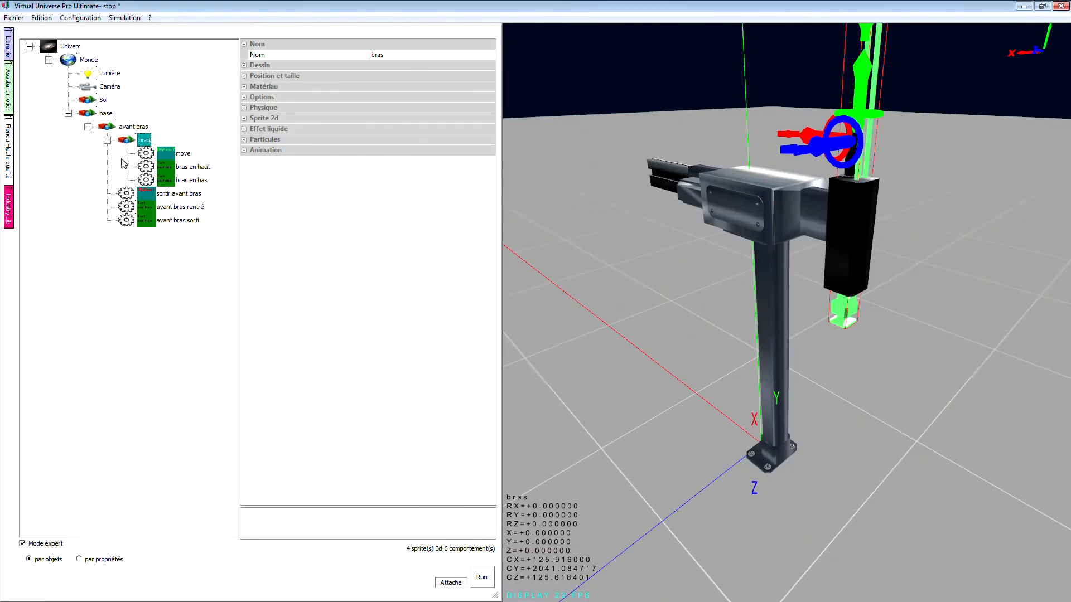
left_click(167, 151)
left_click(391, 54)
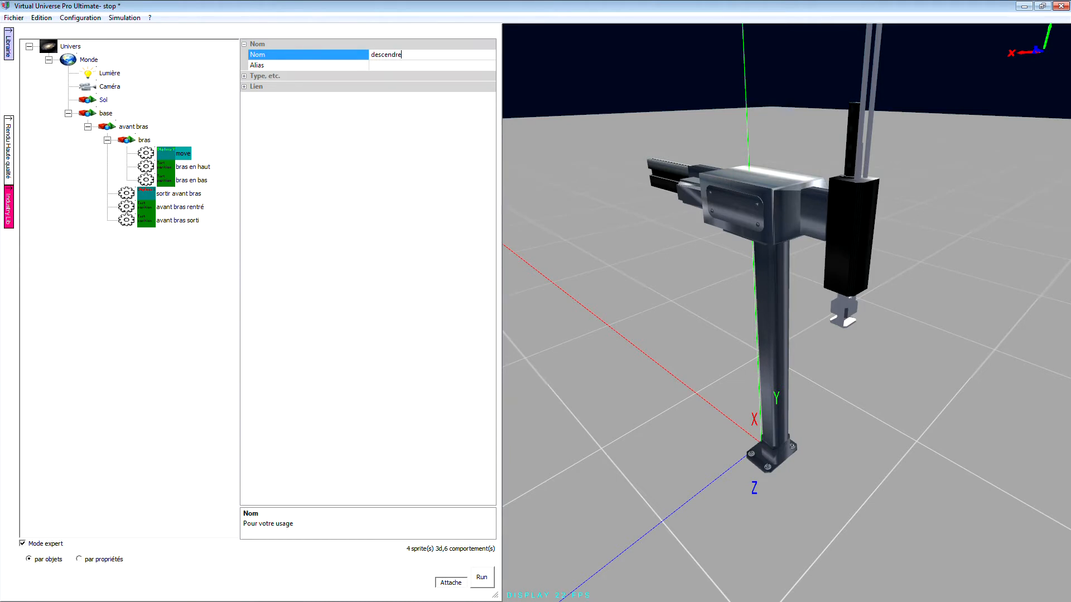
type("descendre bras")
key("Return")
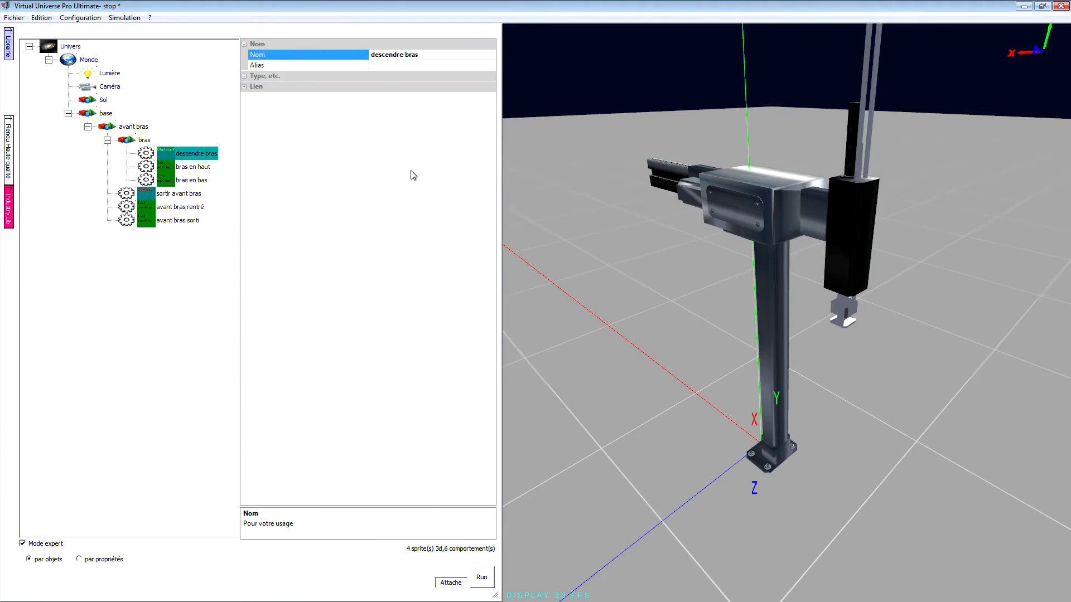
- Run the simulation, try out the descendre bras and sortir avant bras behaviours from the object tree, and stop it
left_click(483, 584)
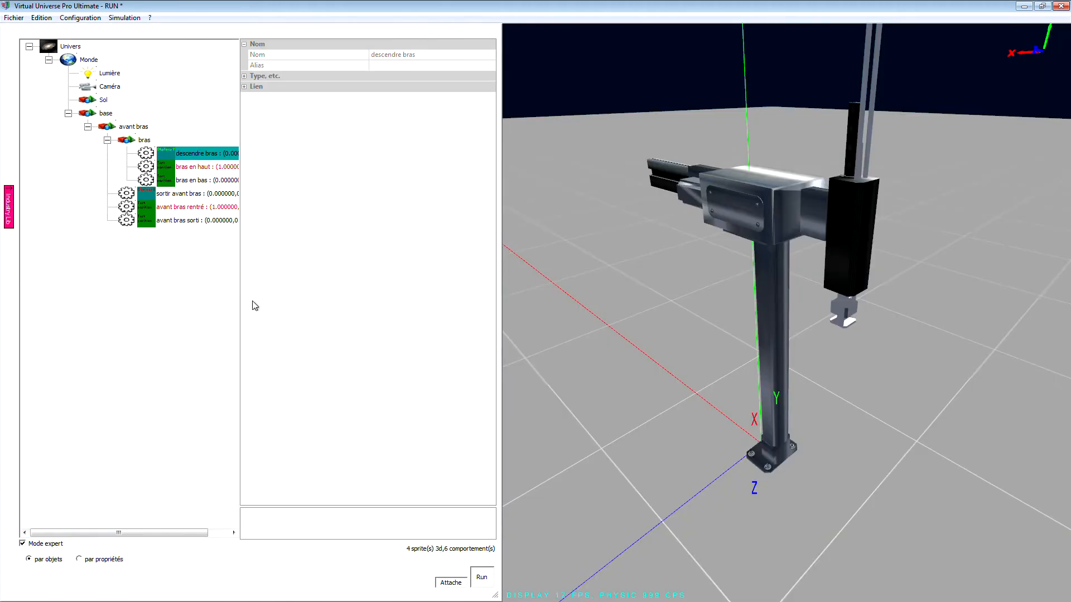
left_click_drag(241, 308, 316, 309)
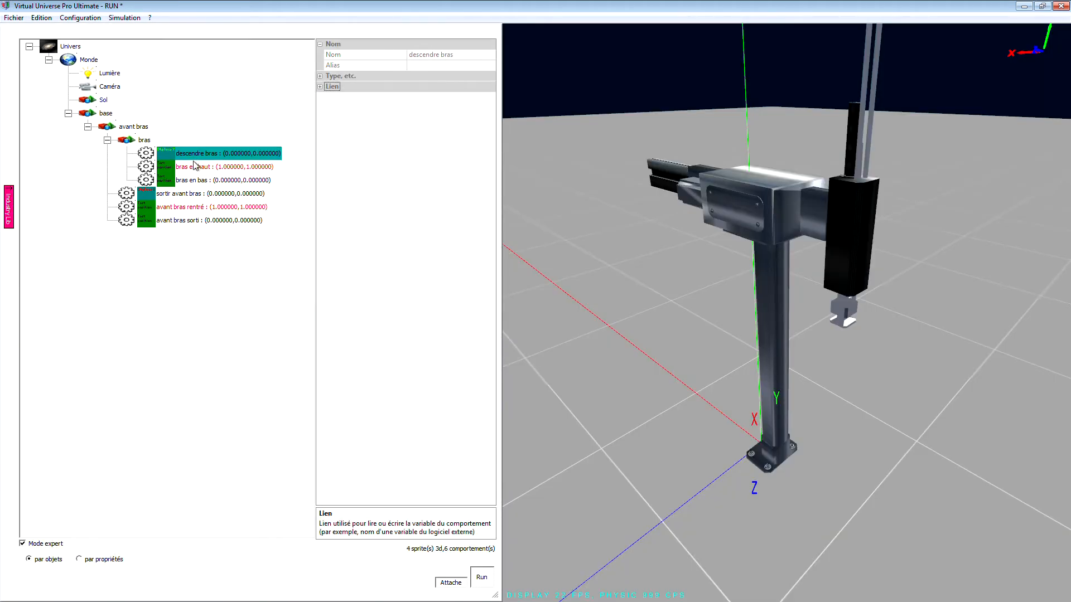
left_click(195, 157)
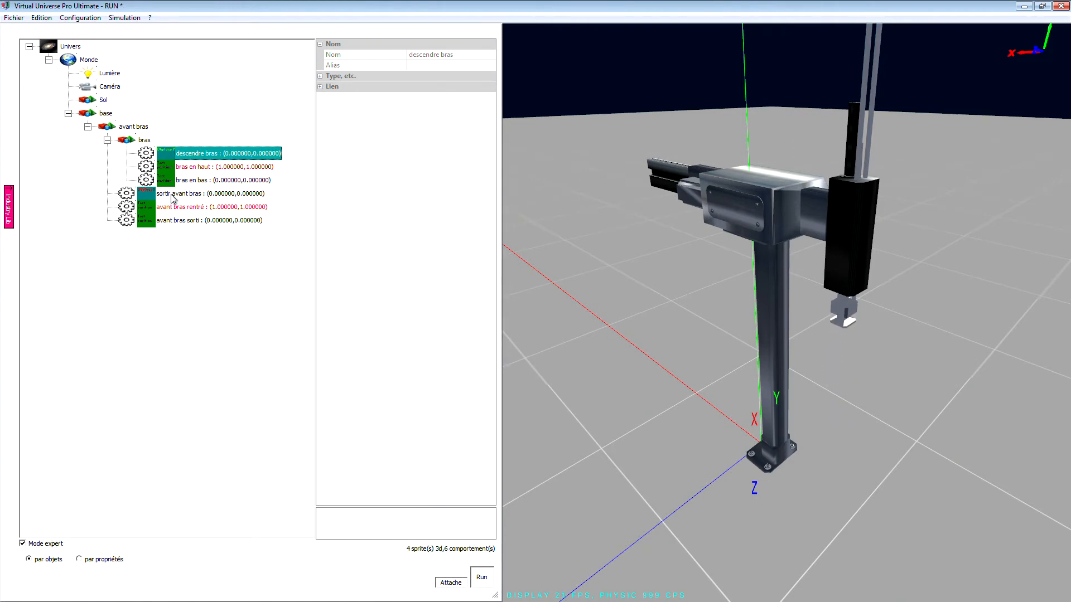
left_click(181, 195)
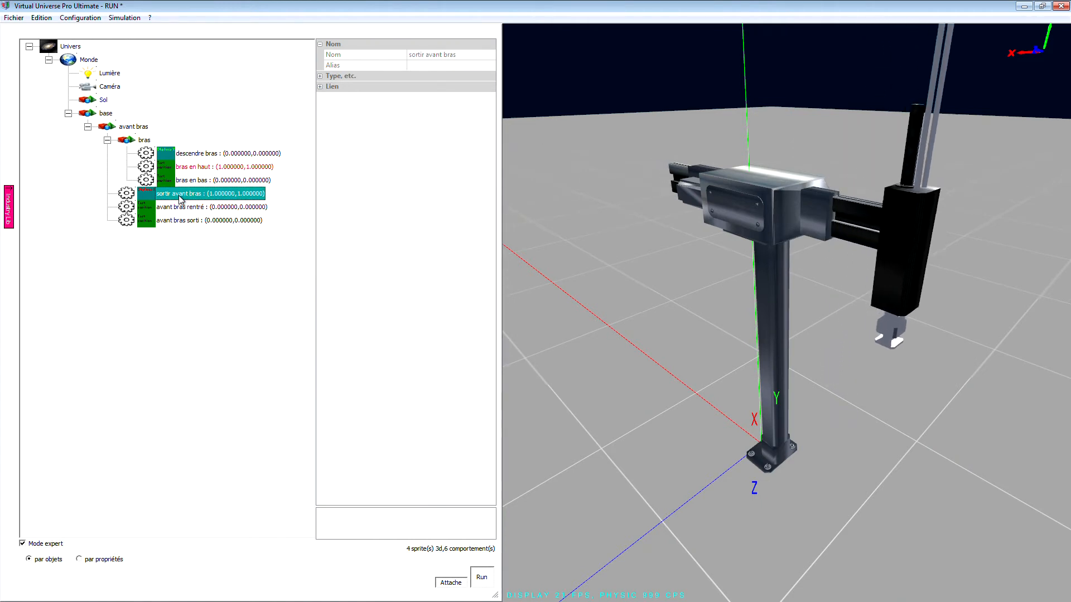
left_click(481, 578)
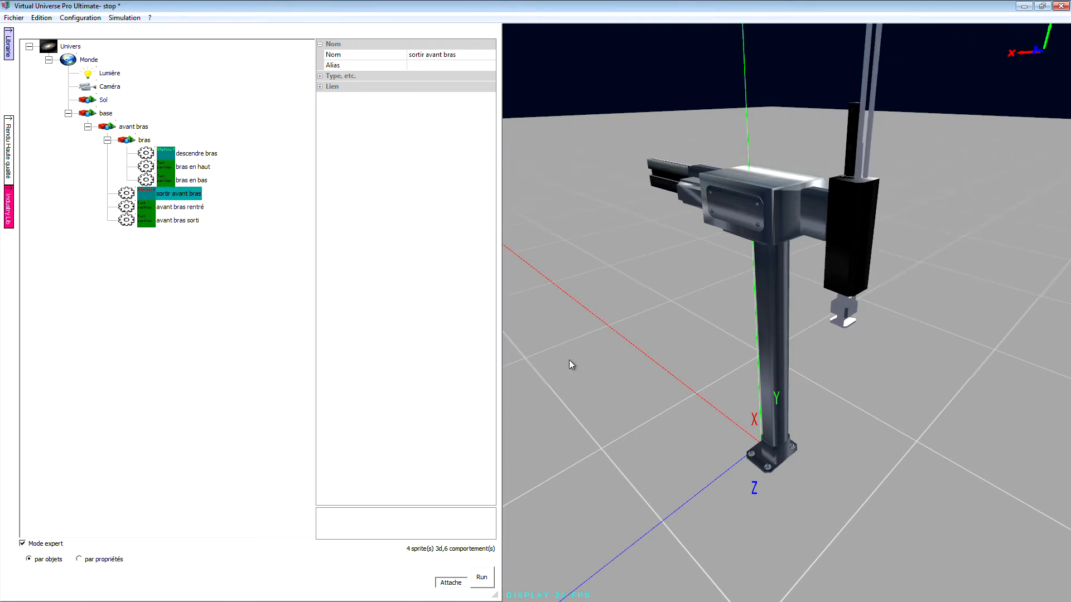
- Save the project as test in the tuto folder
key("ctrl+s")
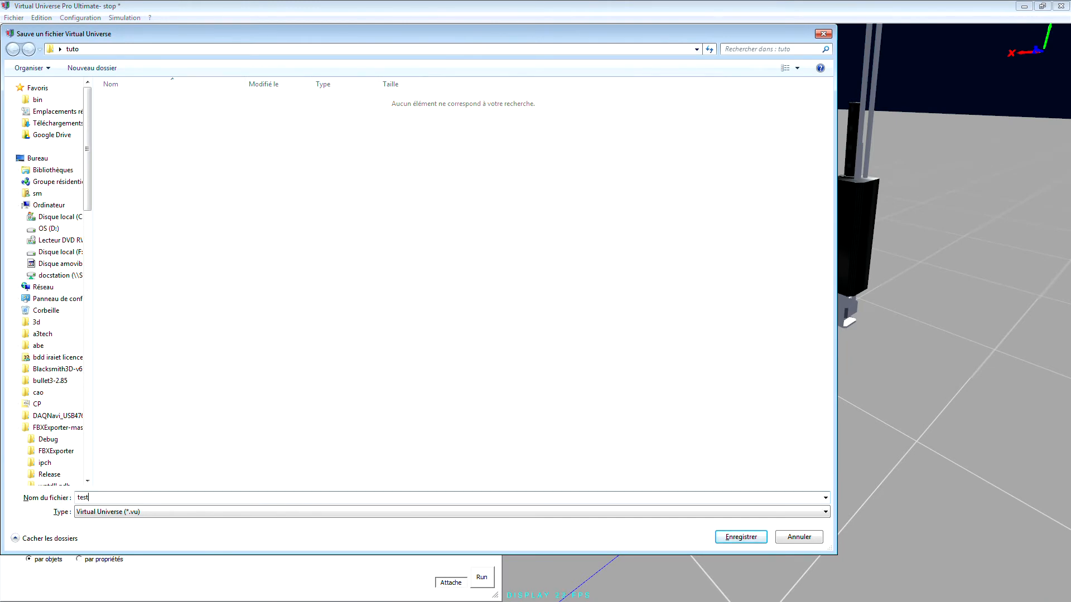
key("Return")
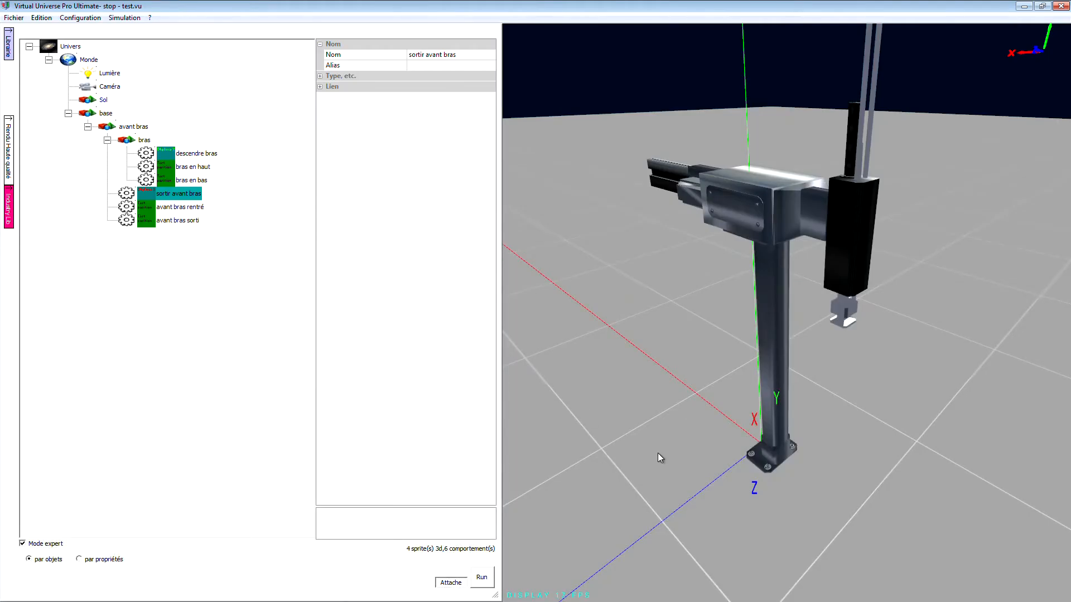
- Add an IHM object to Monde
middle_click_drag(628, 443, 624, 446)
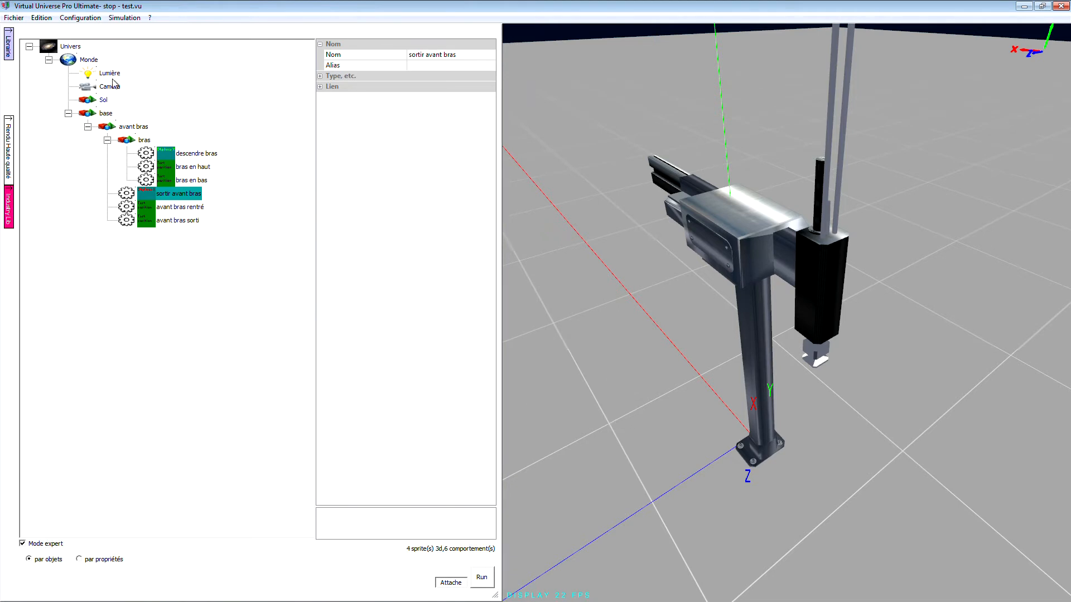
right_click(86, 61)
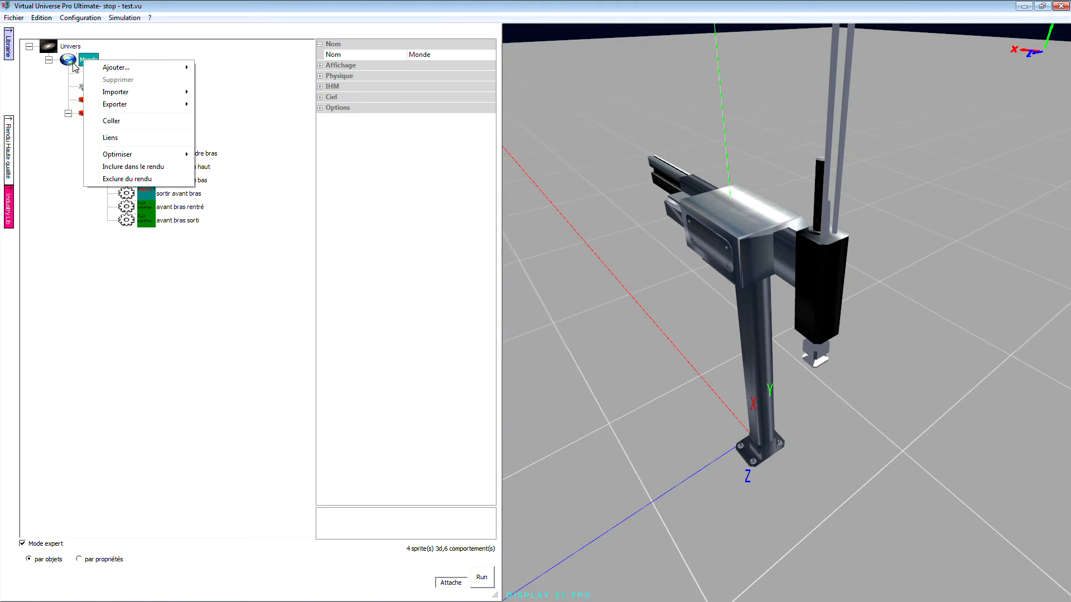
mouse_move(104, 67)
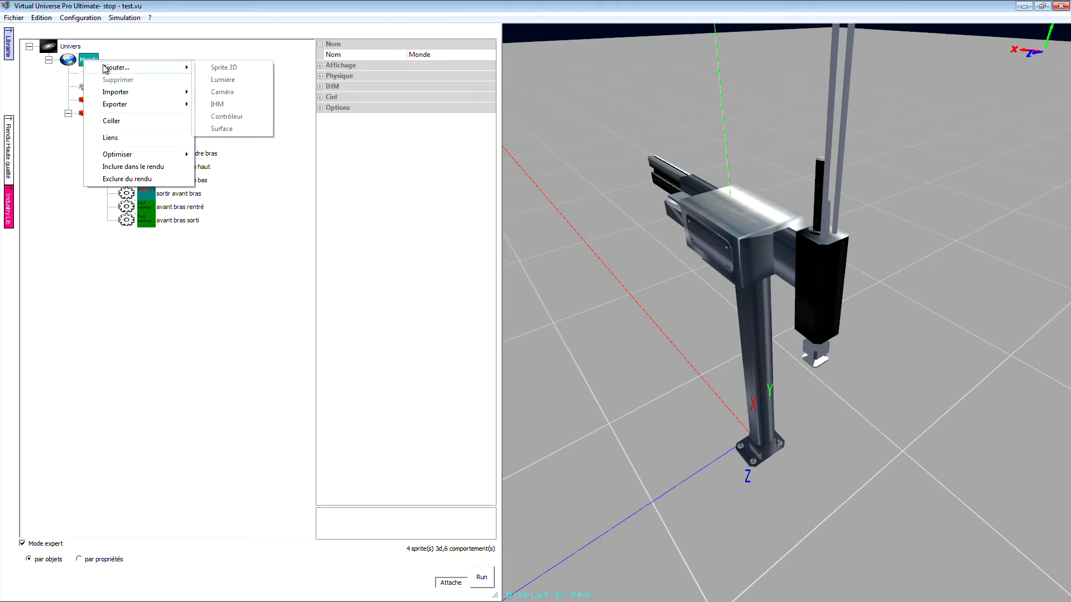
left_click(217, 104)
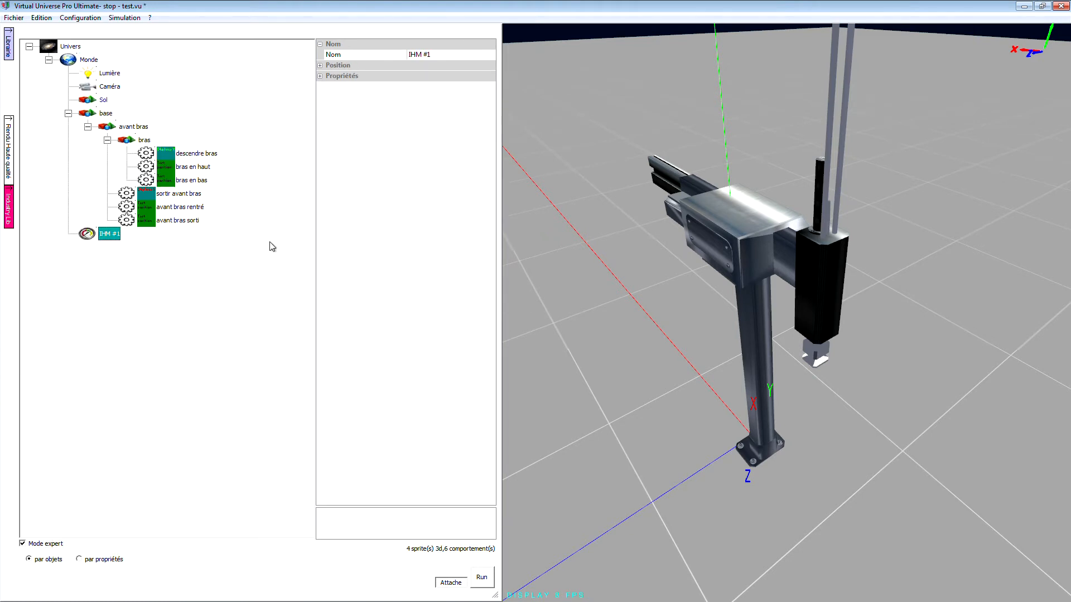
double_click(114, 234)
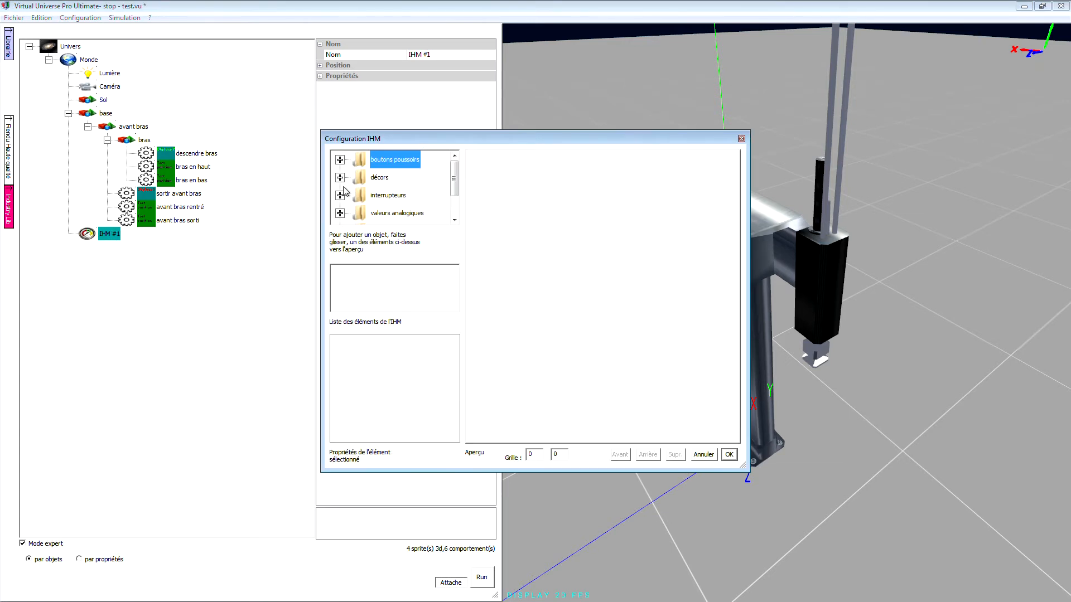
left_click(341, 161)
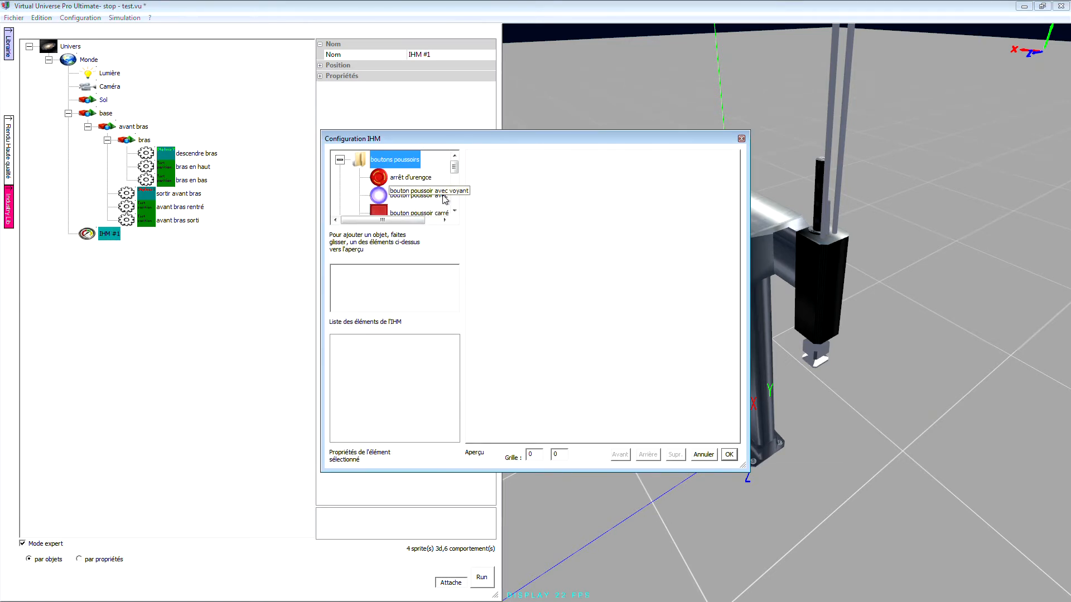
left_click(453, 211)
left_click(454, 210)
left_click(453, 211)
left_click(382, 178)
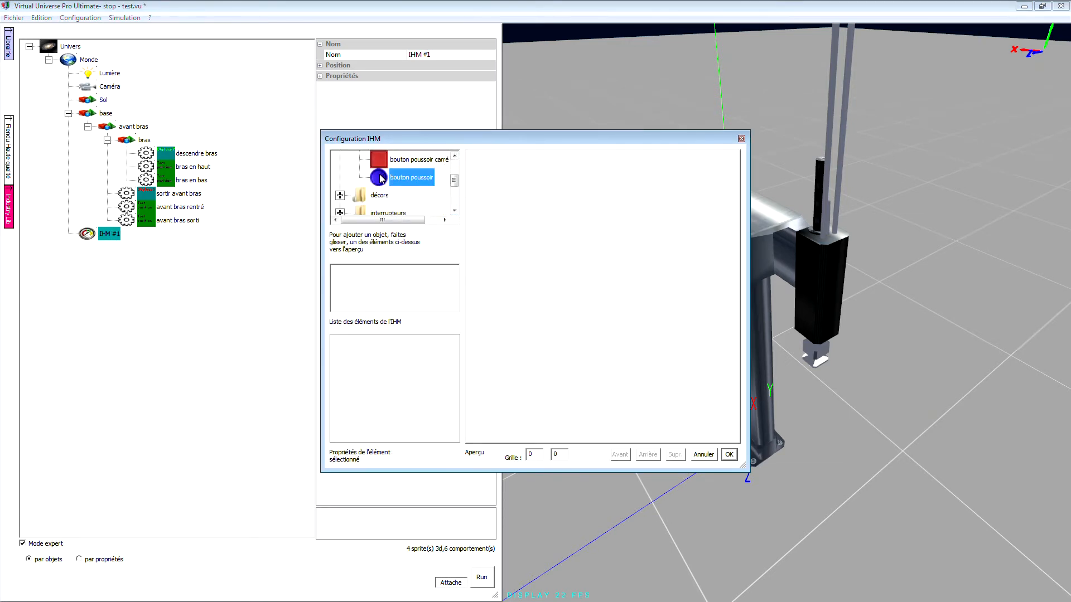
left_click(729, 455)
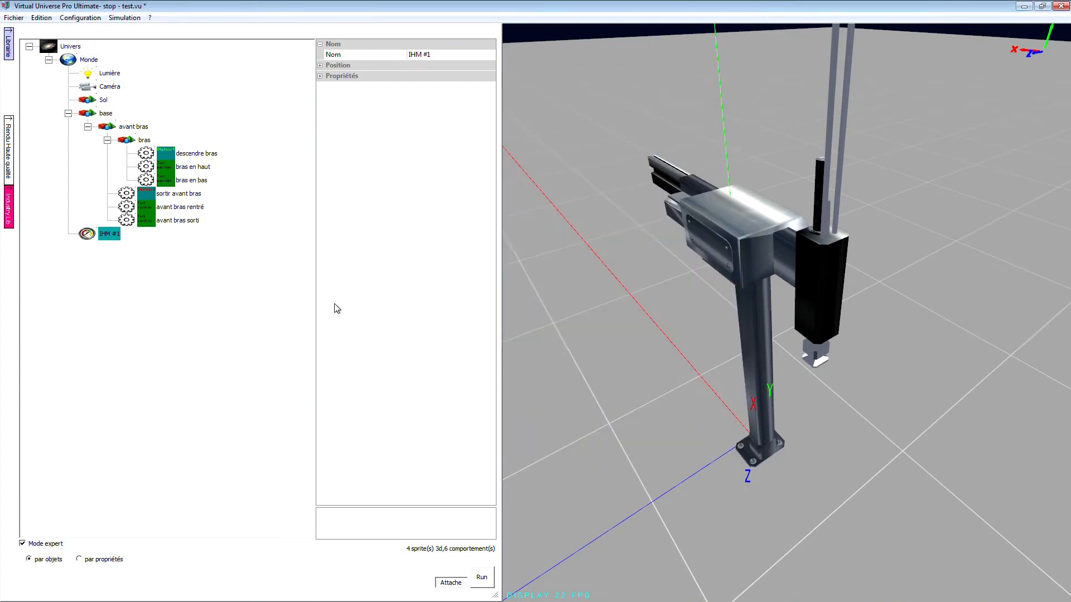
- Place a round blue bouton poussoir in the IHM at about X 170, Y 166 and accept the configuration
double_click(108, 234)
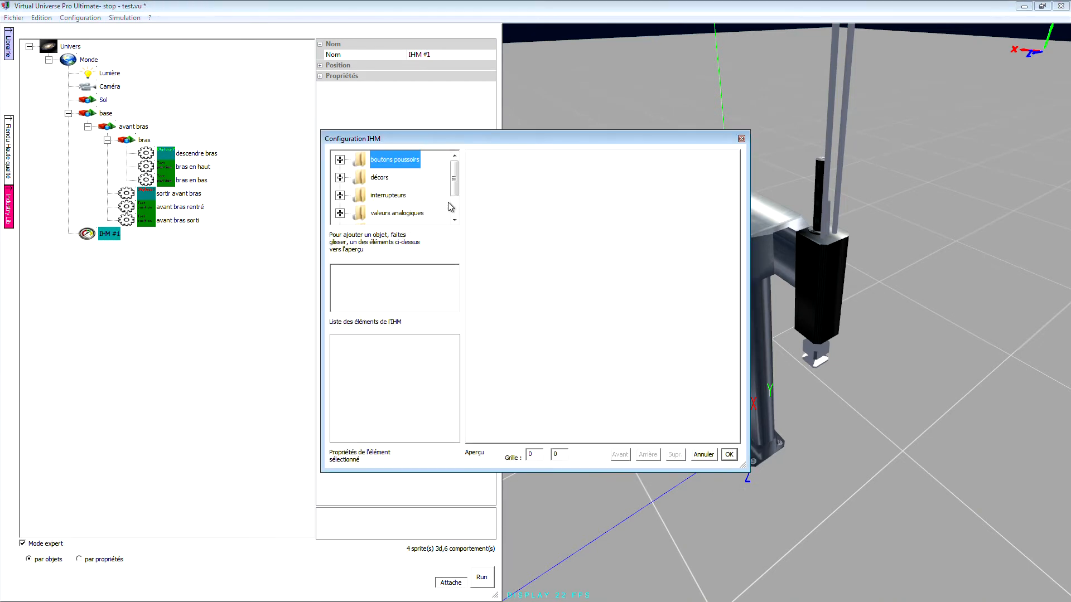
left_click(339, 160)
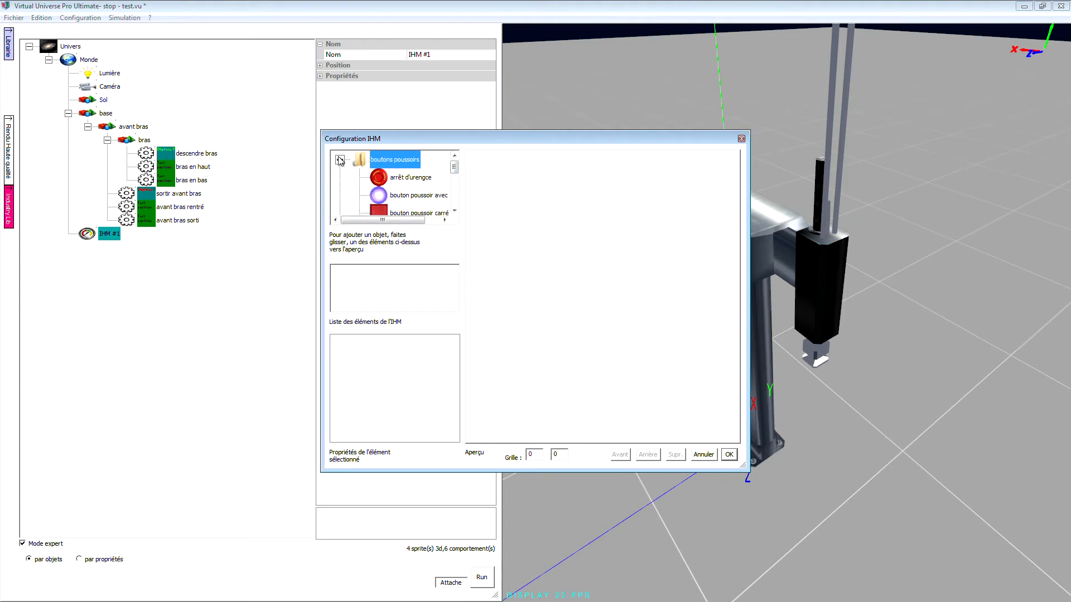
left_click(454, 211)
left_click(455, 211)
left_click_drag(409, 177, 569, 254)
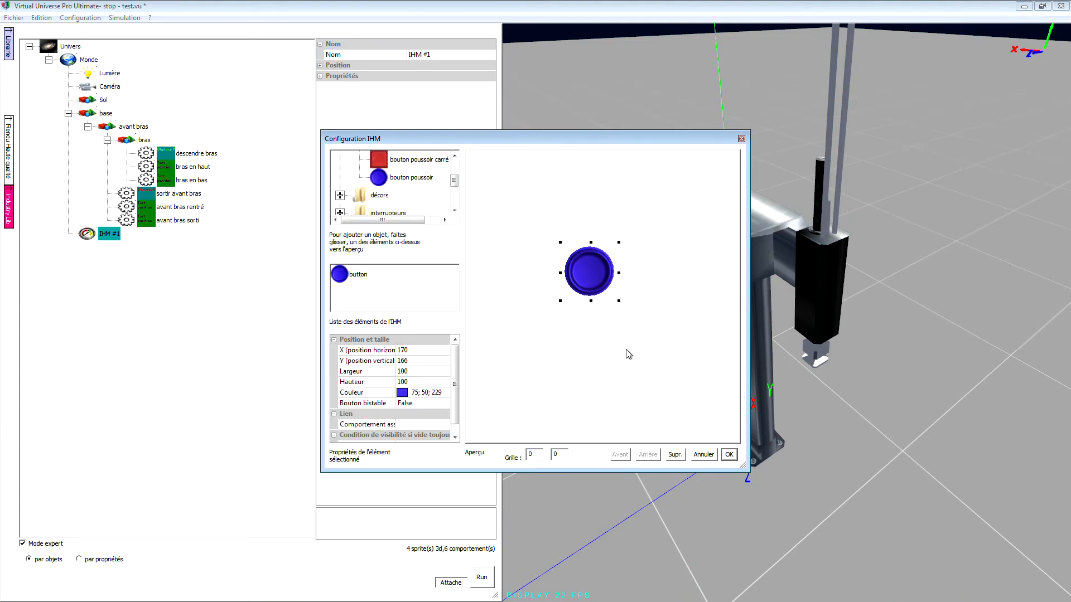
left_click(729, 455)
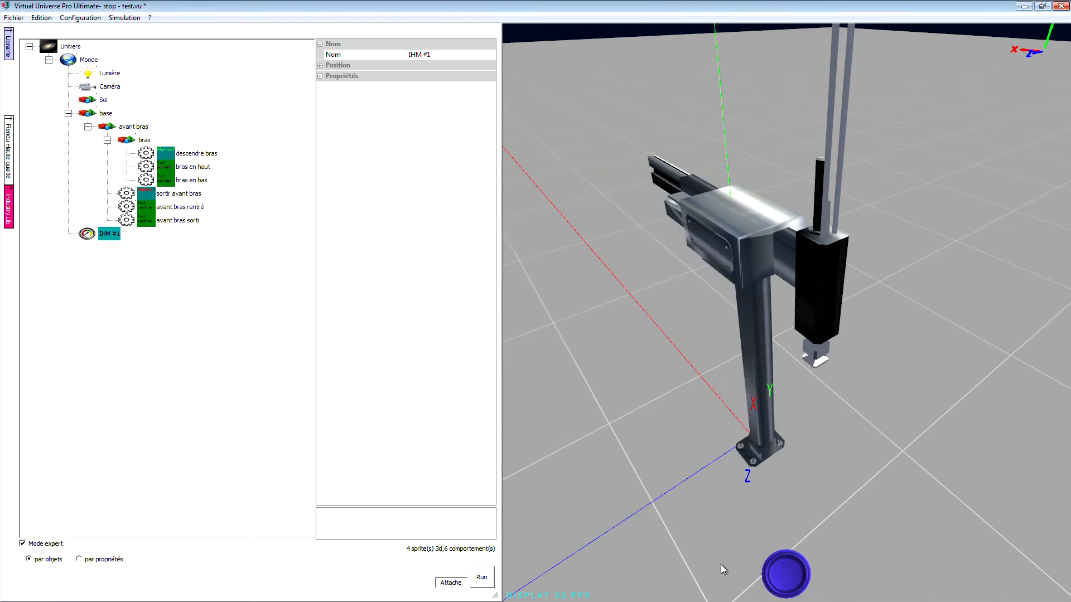
- Add a behaviour of type Aucun to the base sprite and name it dcy
left_click(107, 114)
right_click(109, 118)
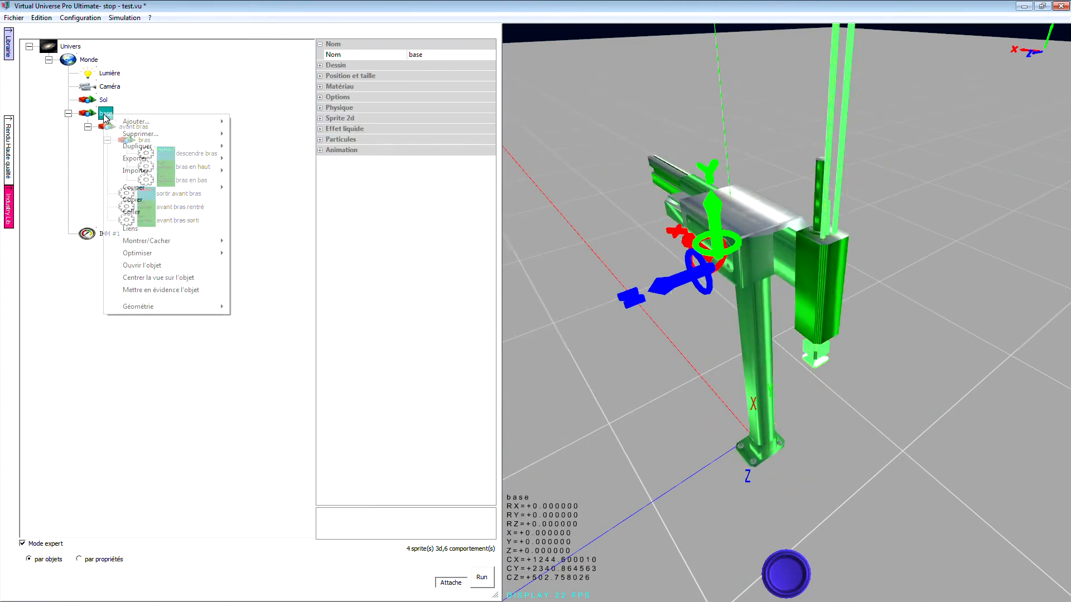
mouse_move(140, 121)
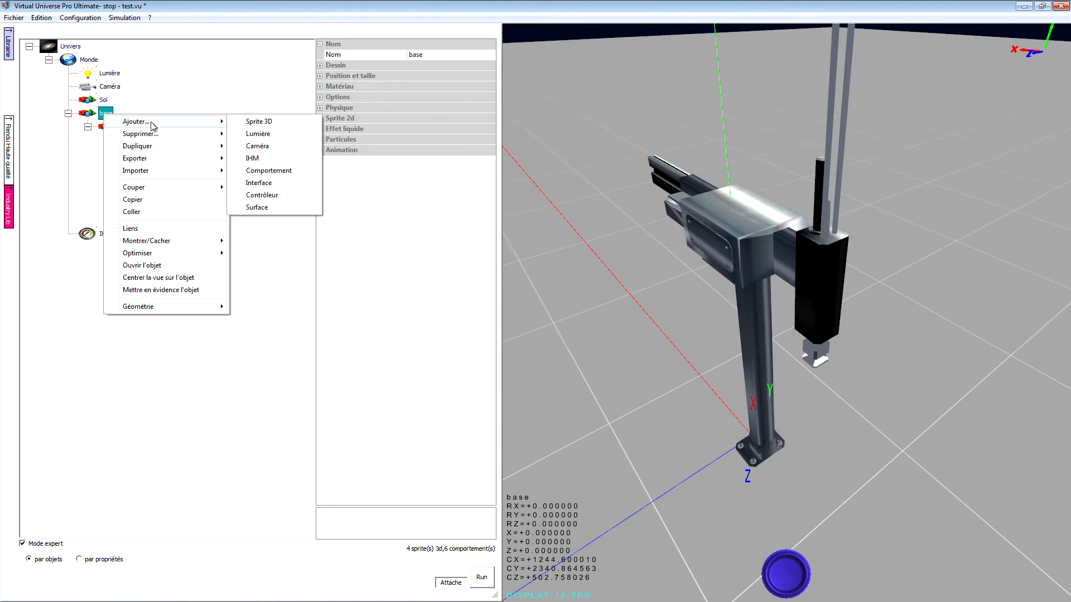
left_click(285, 172)
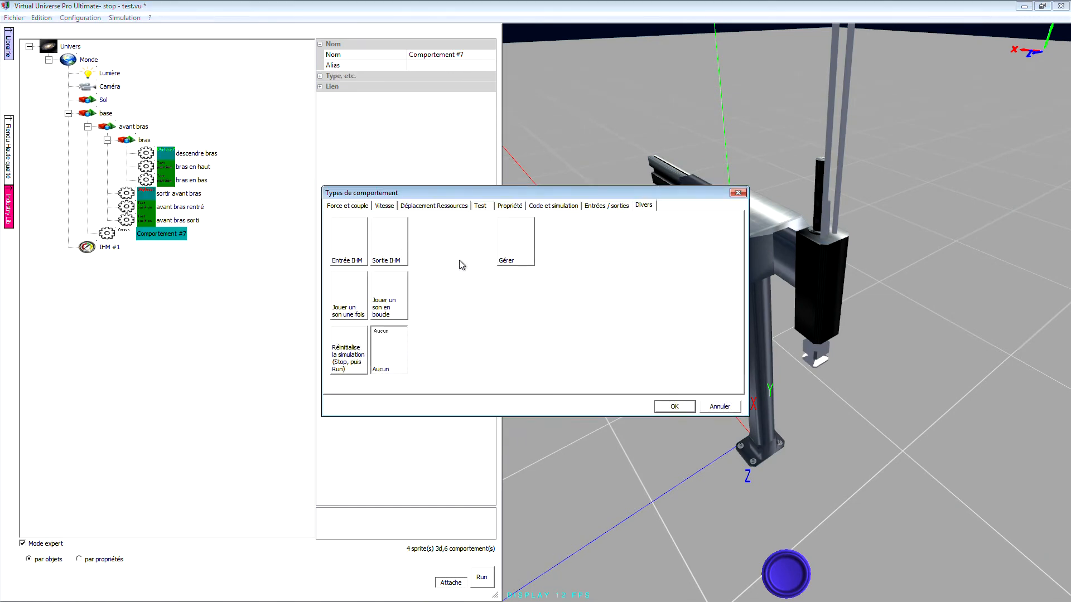
left_click(676, 406)
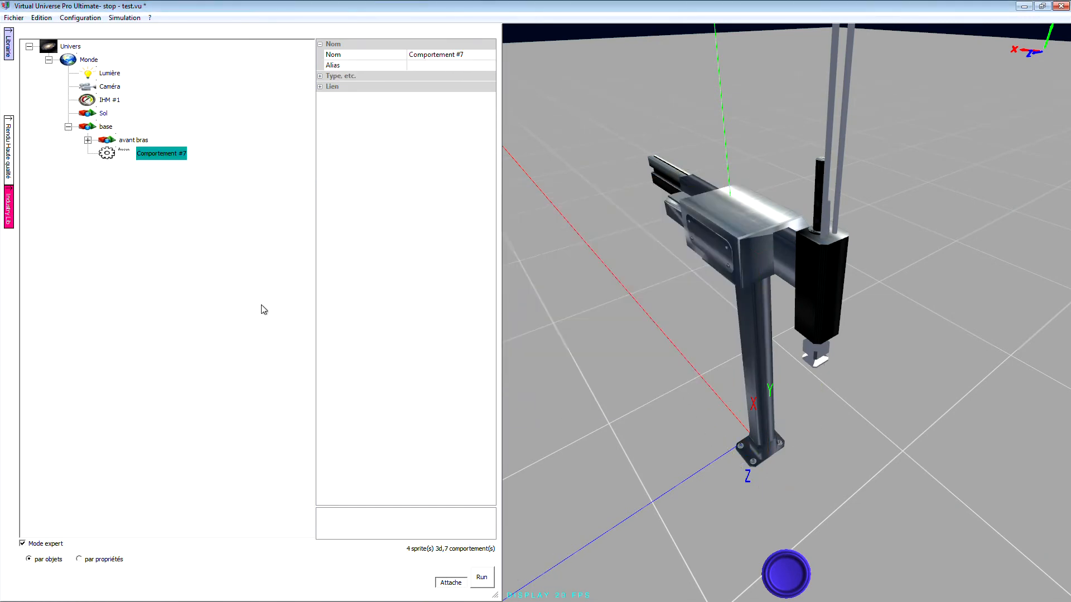
left_click(415, 55)
type("dcy")
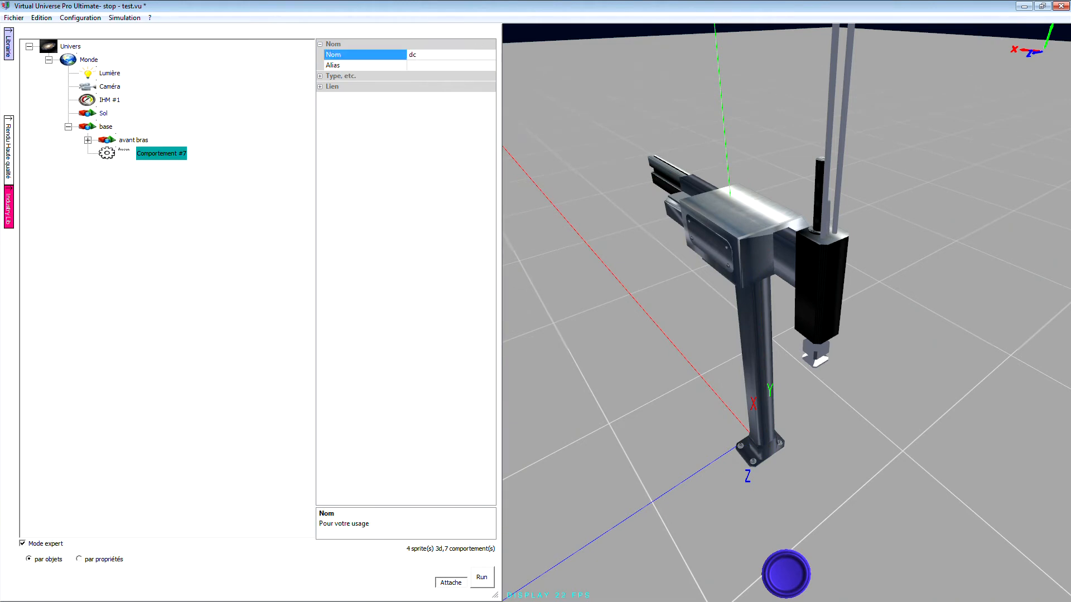
key("Return")
- Associate the IHM push button with the dcy behaviour of base and accept the configuration
left_click(88, 140)
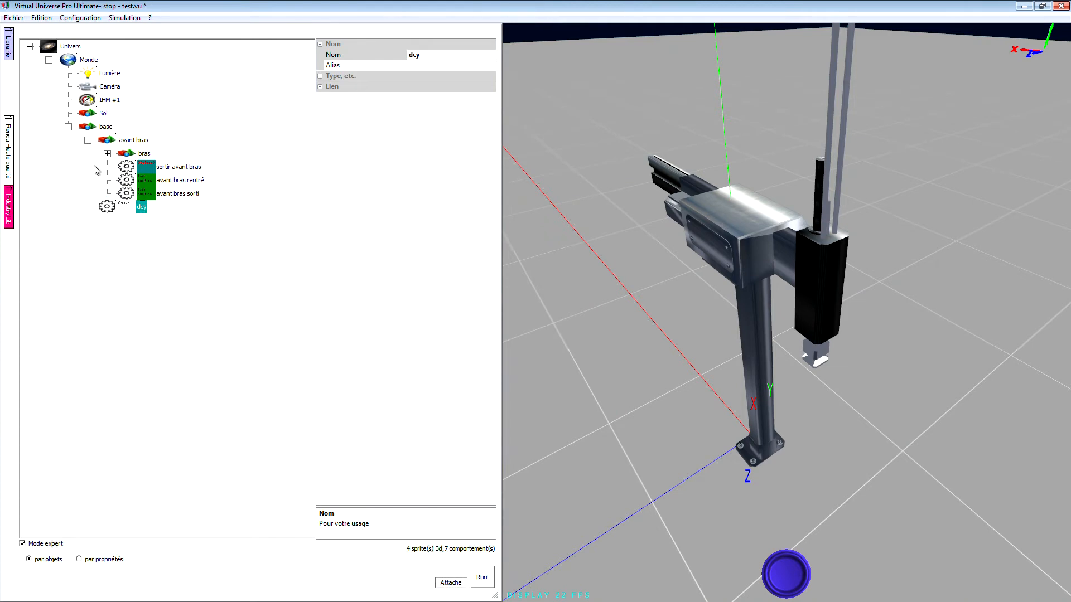
double_click(92, 105)
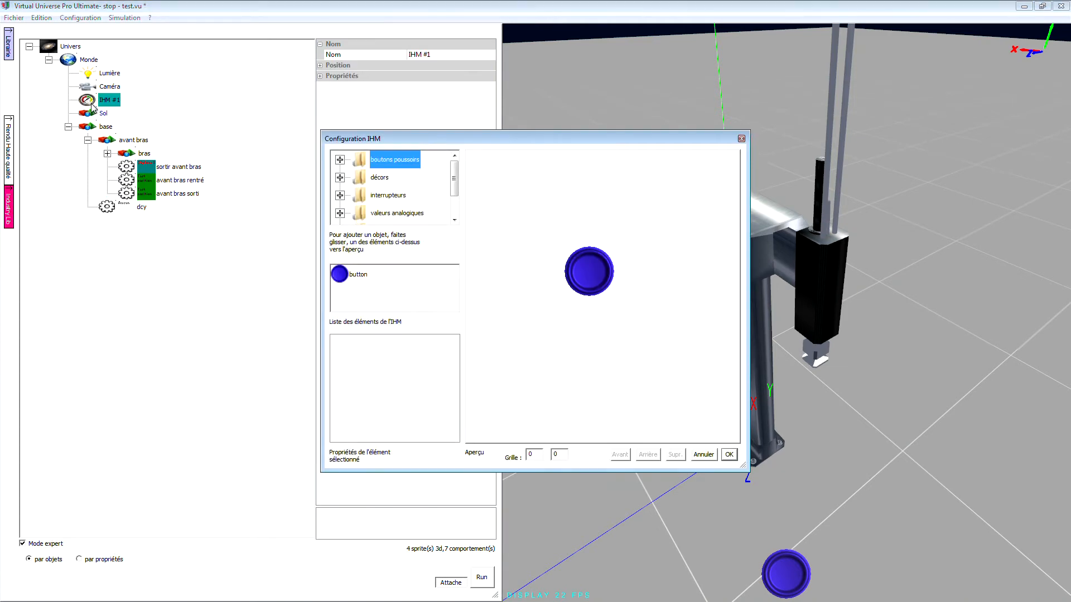
left_click(343, 275)
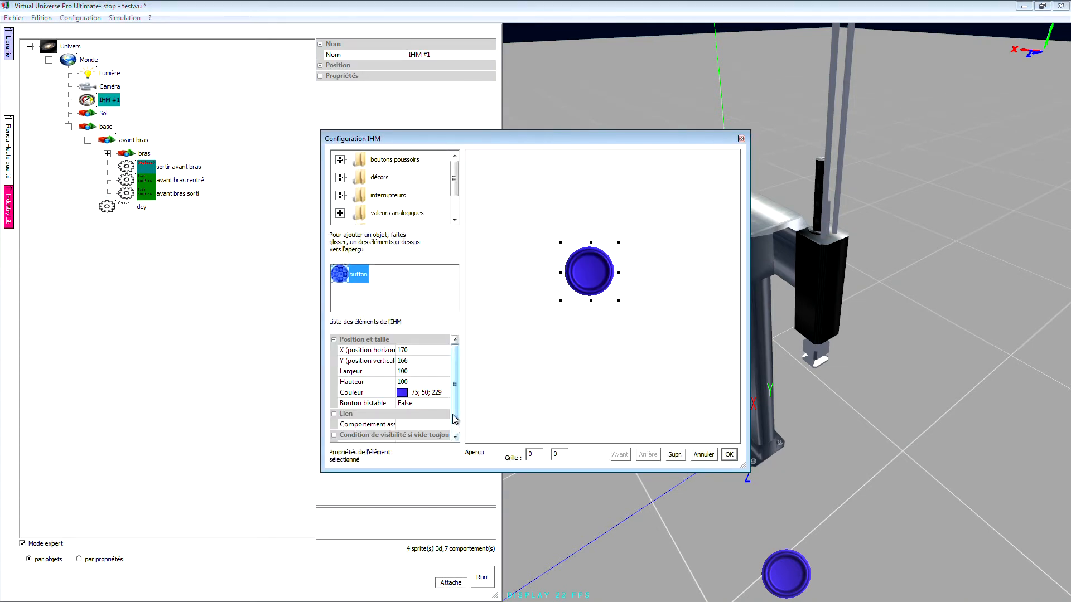
scroll(455, 425, "down", 1)
left_click(387, 414)
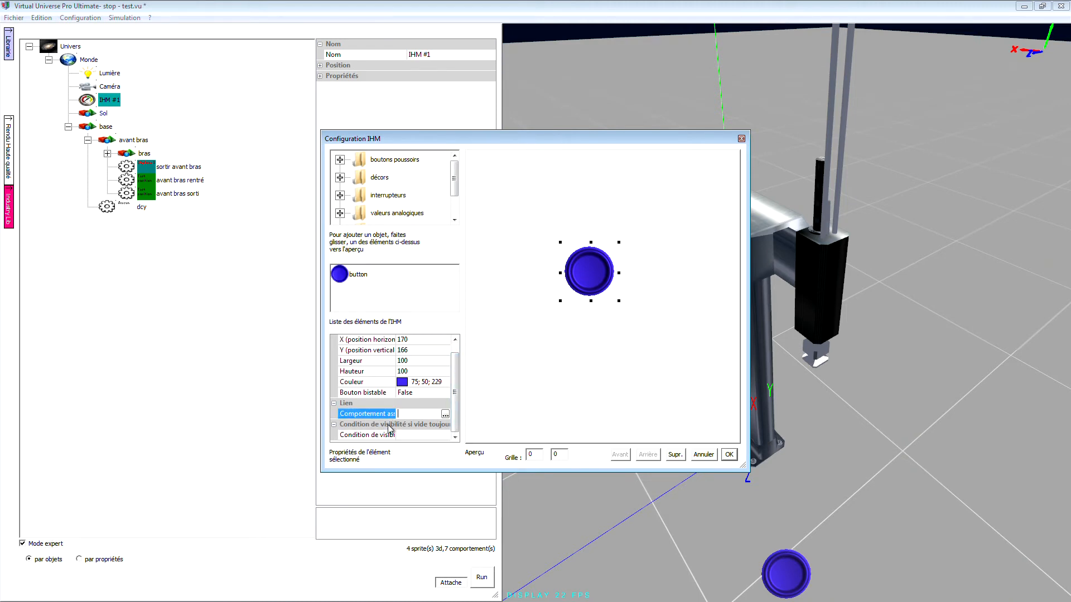
left_click(445, 415)
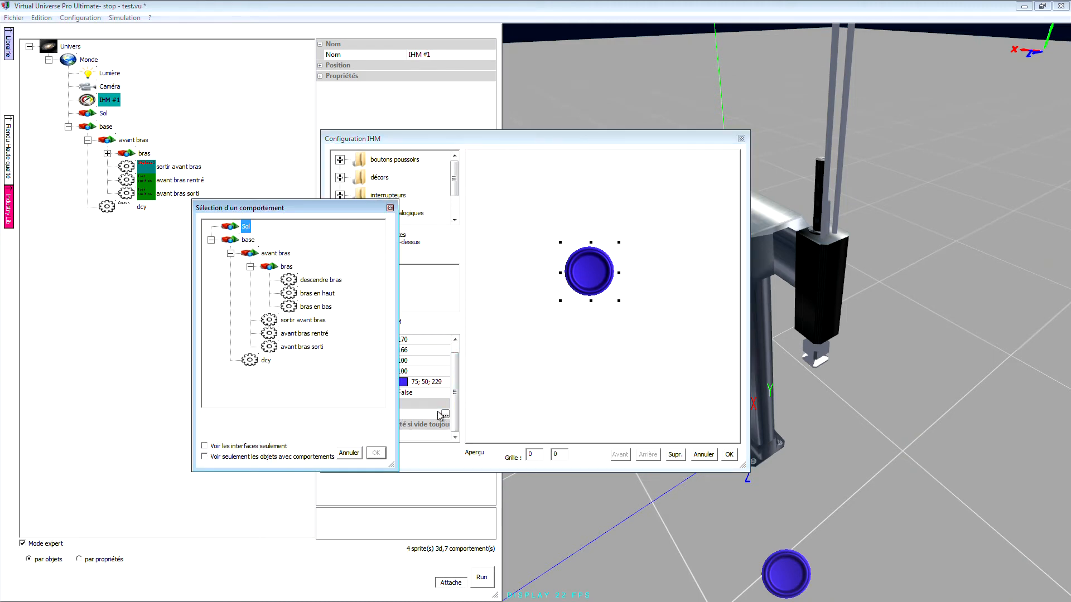
left_click(266, 362)
left_click(376, 452)
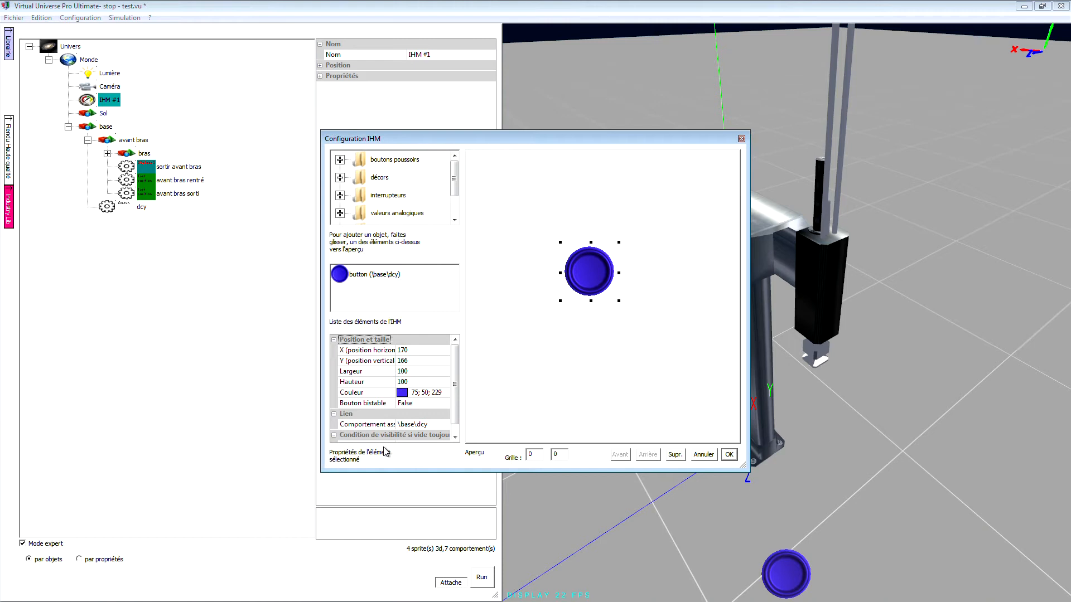
left_click(729, 455)
- Run the simulation, test the blue push button against base's dcy behaviour, and stop the simulation
left_click(481, 577)
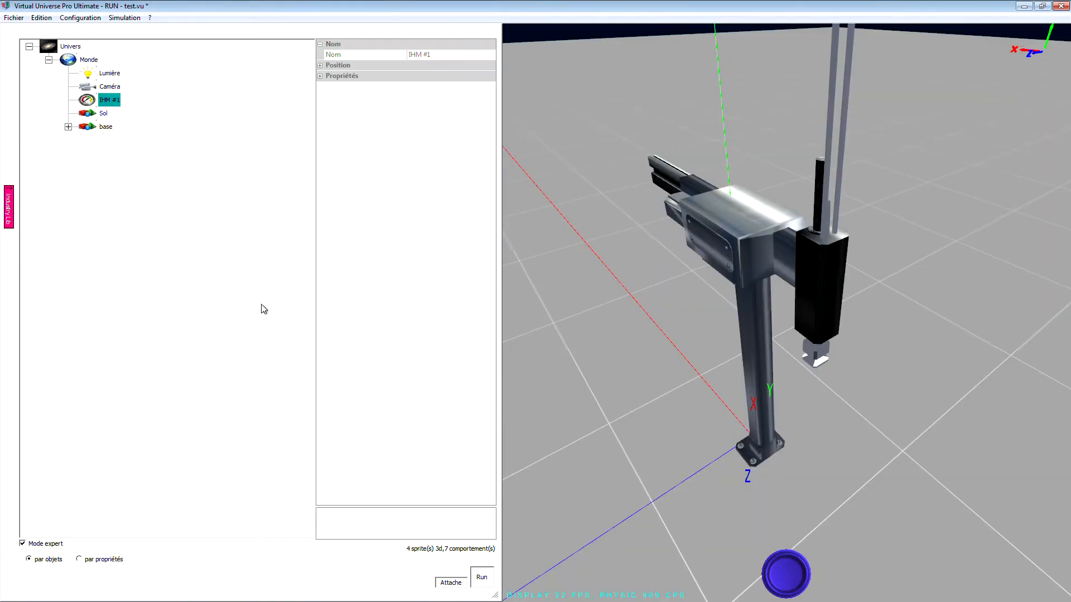
left_click(68, 127)
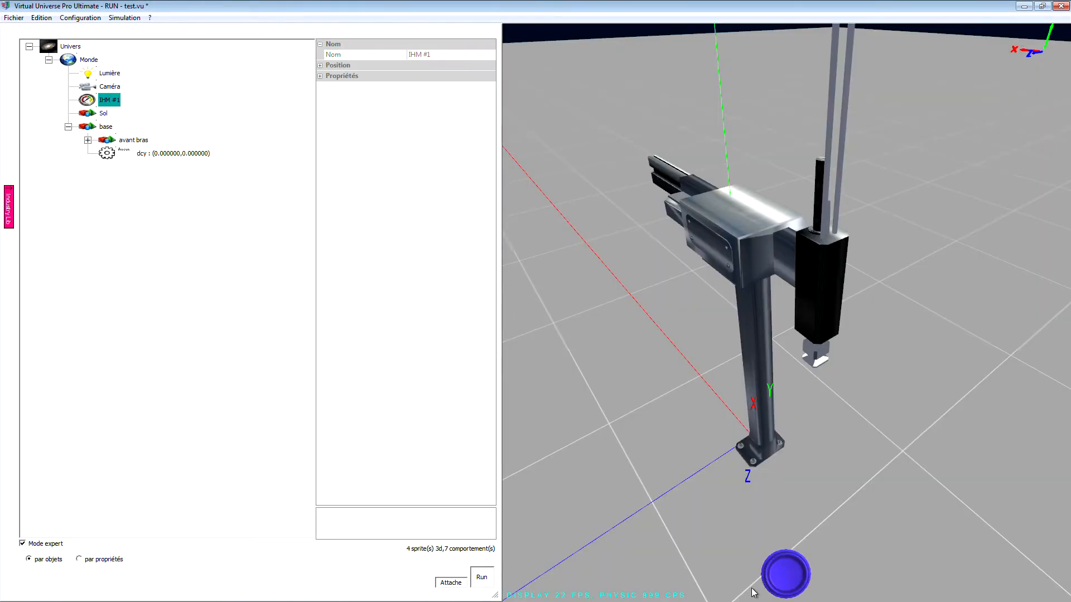
left_click(787, 580)
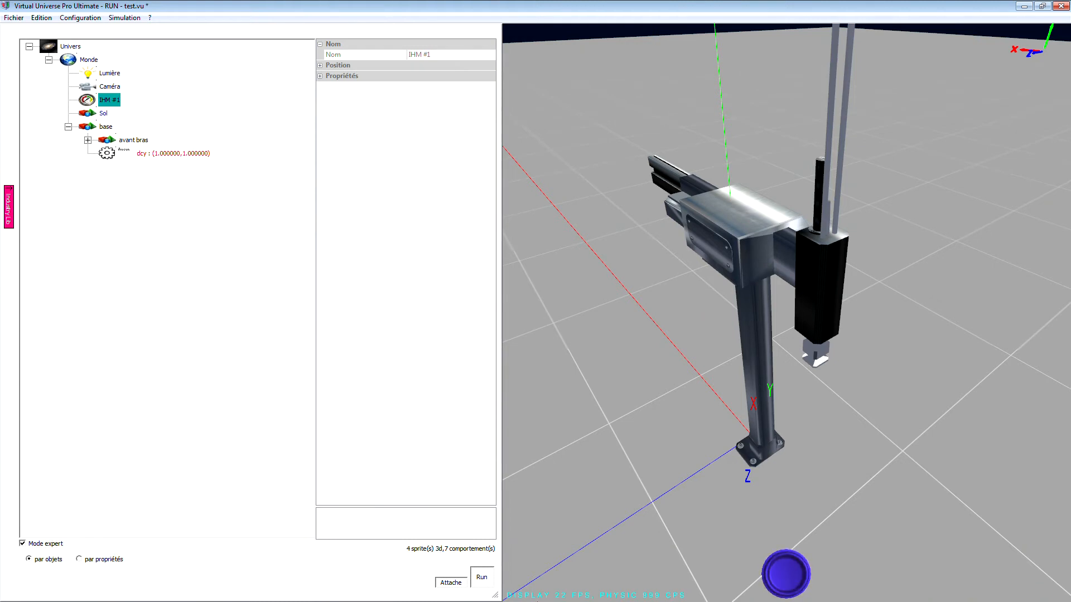
left_click(482, 578)
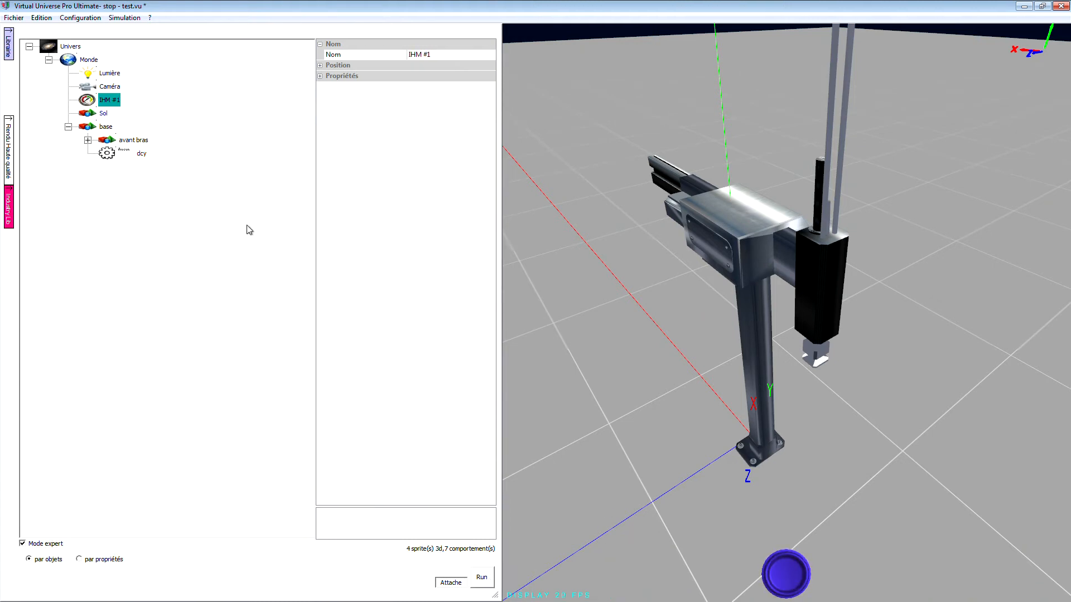
- Add a Contrôleur to Monde and open its programming window
right_click(82, 60)
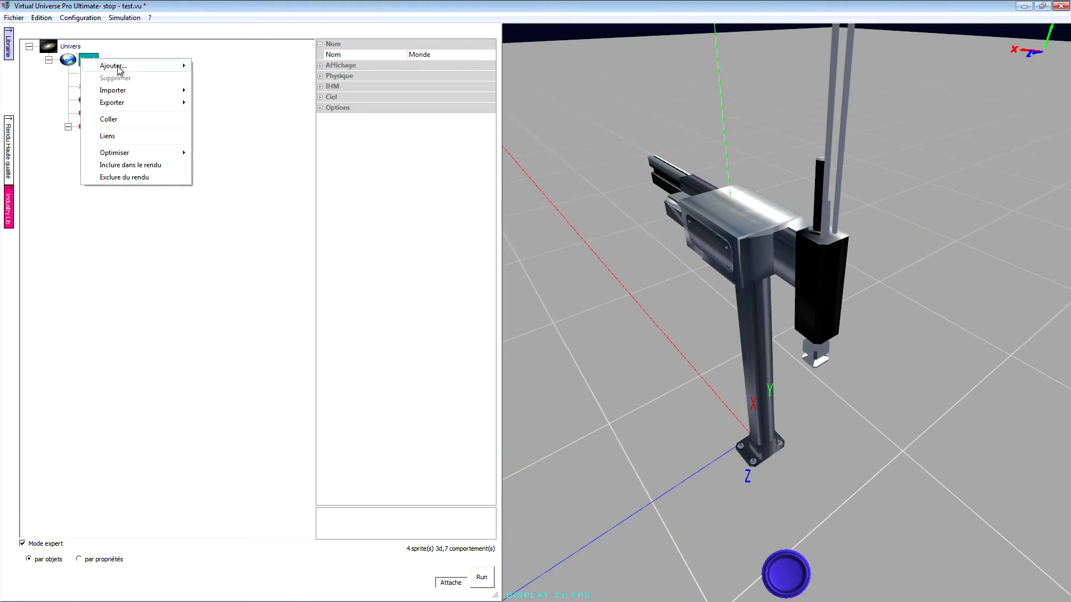
mouse_move(119, 69)
left_click(224, 114)
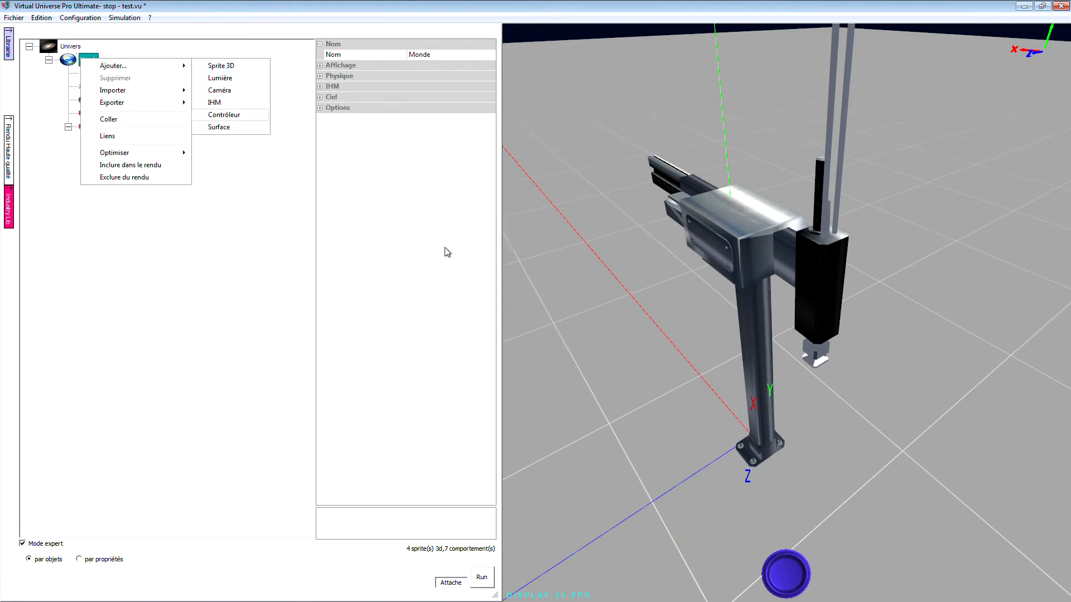
double_click(120, 168)
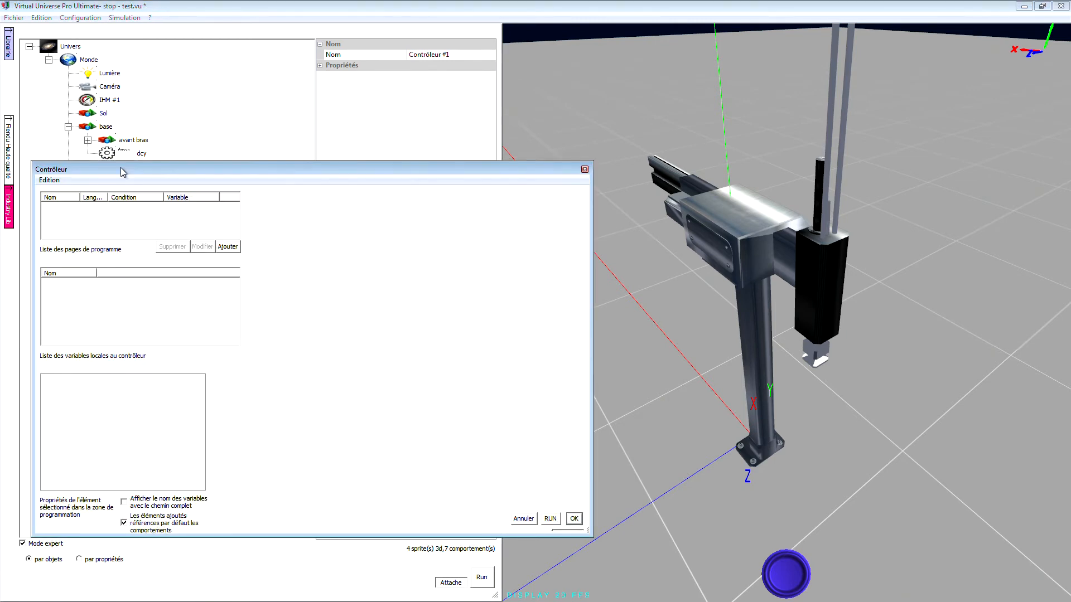
- Add program page Page 1 in the Fbd/Sfc language with the execution condition Toujours exécuter
left_click(227, 247)
left_click(174, 323)
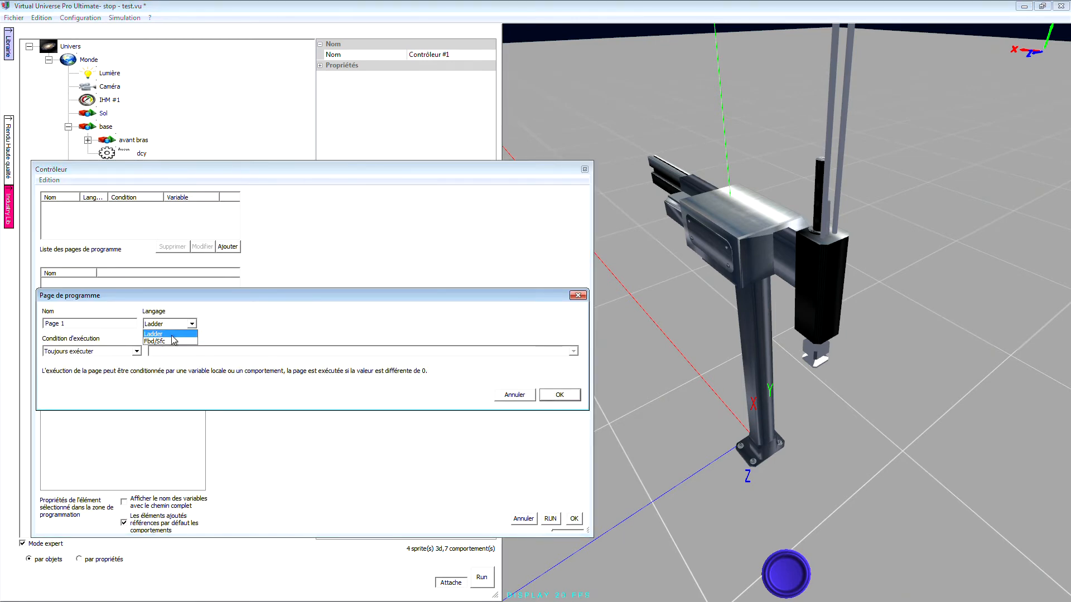
left_click(163, 338)
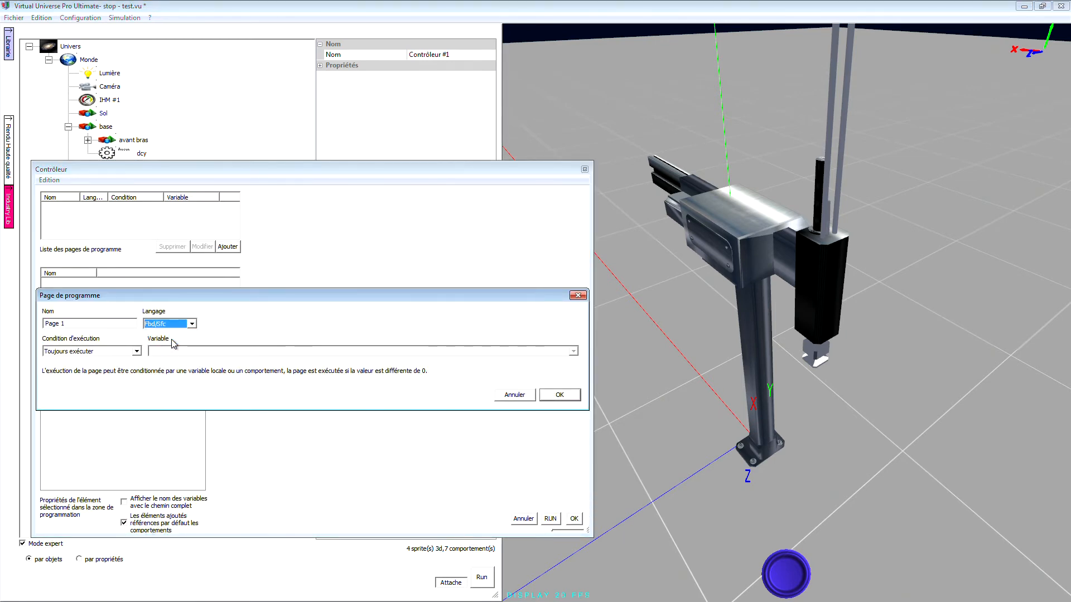
left_click(559, 395)
- Place an initial step on the page and wire an input block for dcy to its transition, aligned with it
left_click_drag(255, 291, 385, 234)
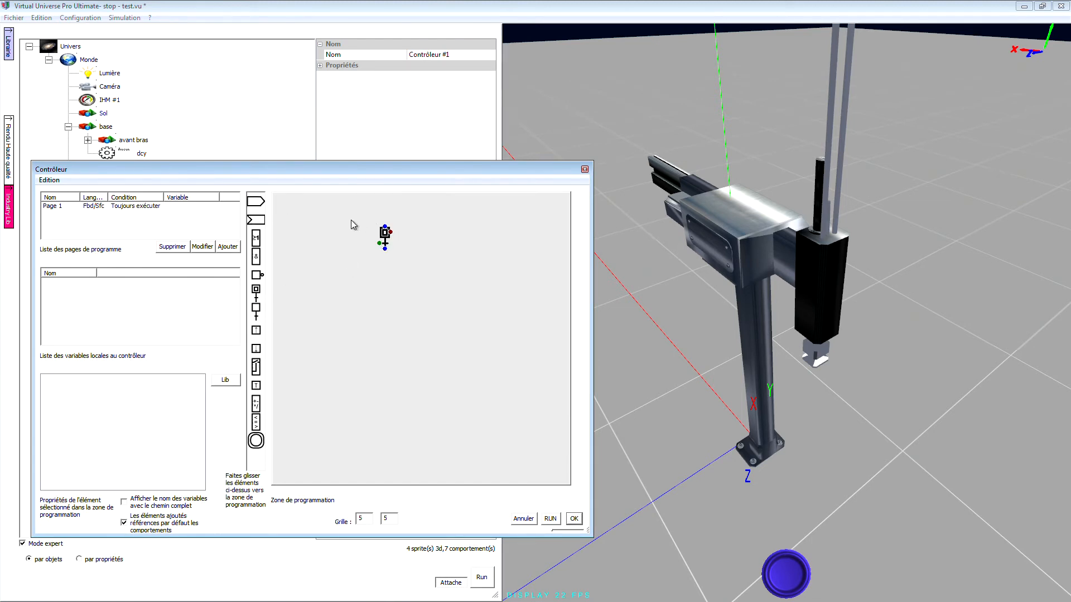
left_click_drag(250, 208, 309, 252)
left_click(265, 360)
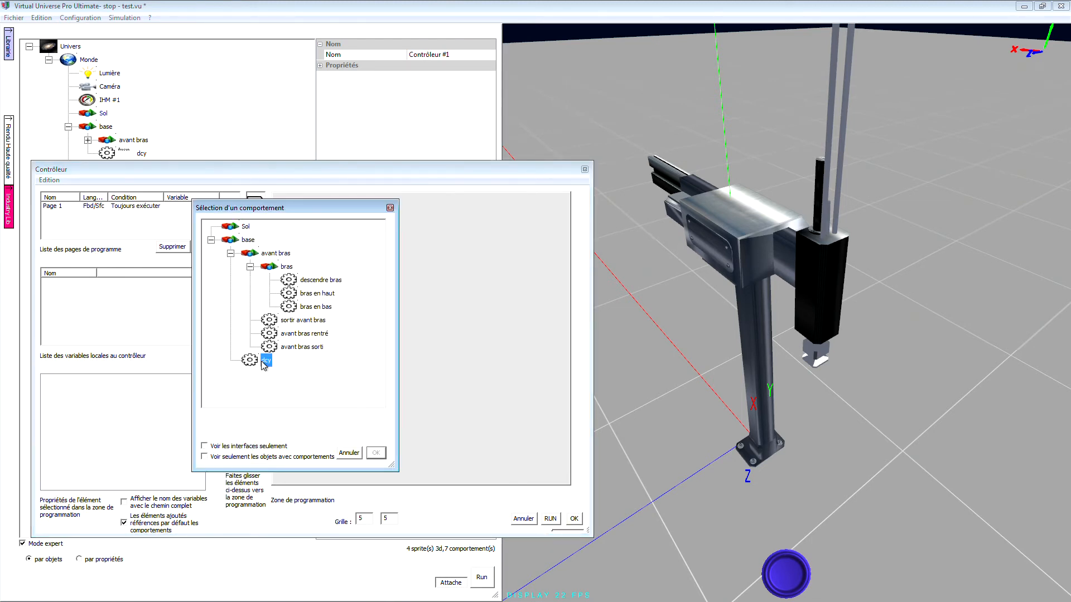
left_click(375, 453)
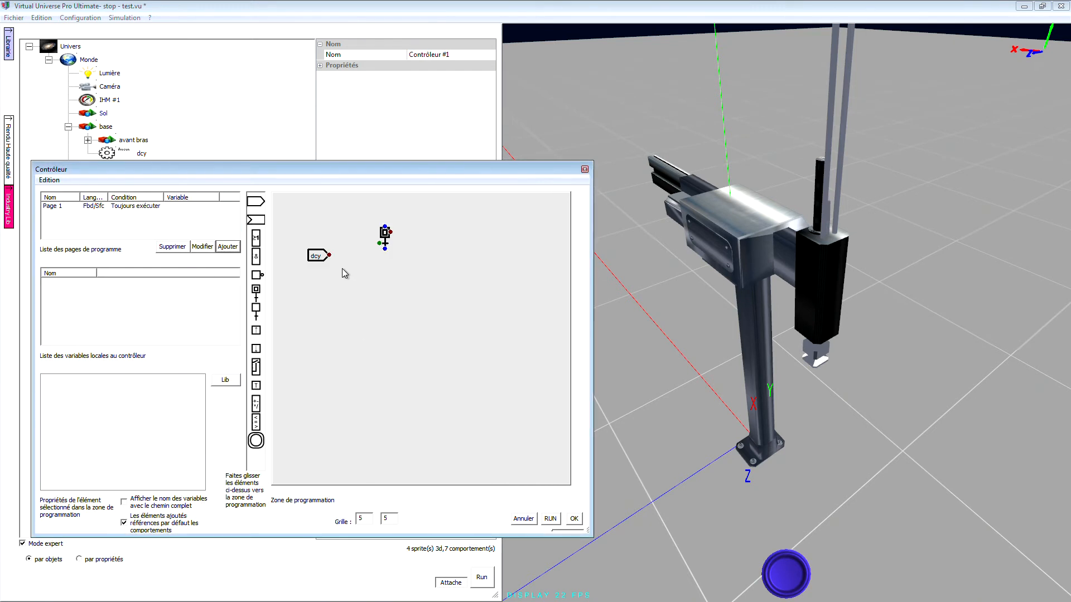
left_click_drag(328, 256, 379, 244)
left_click(315, 256)
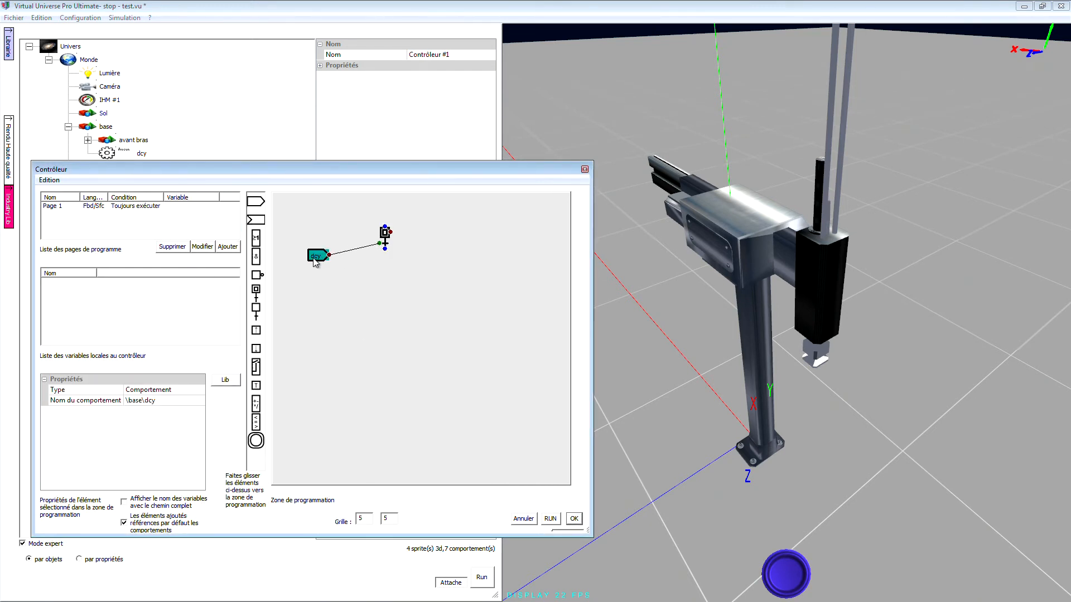
left_click_drag(315, 255, 350, 252)
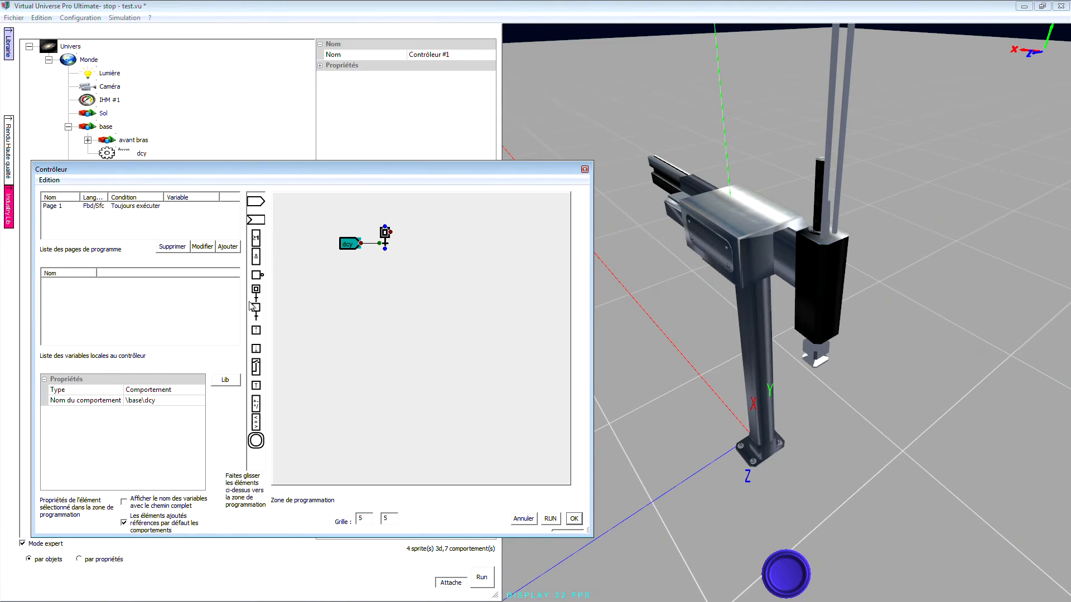
- Add a second step linked below the initial step and connect an aligned output block for sortir avant bras to it
left_click_drag(256, 308, 385, 249)
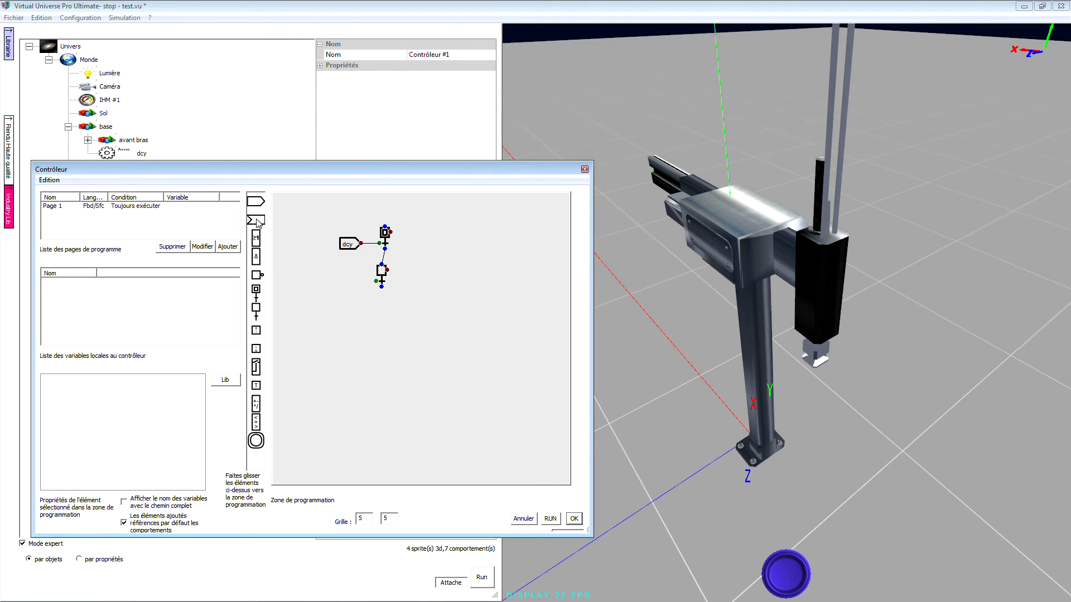
left_click_drag(257, 222, 422, 260)
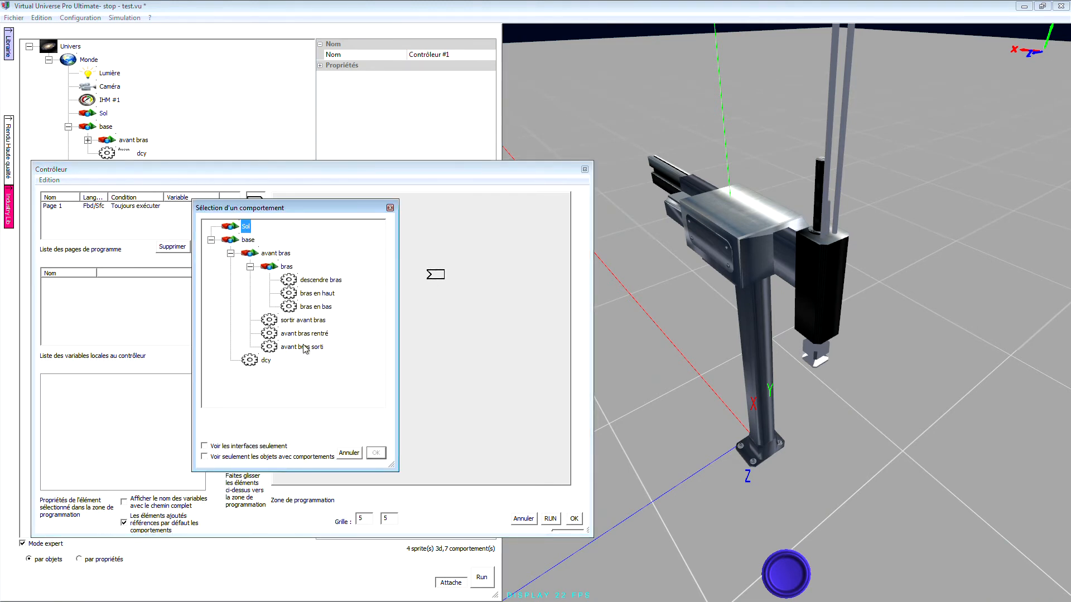
left_click(298, 321)
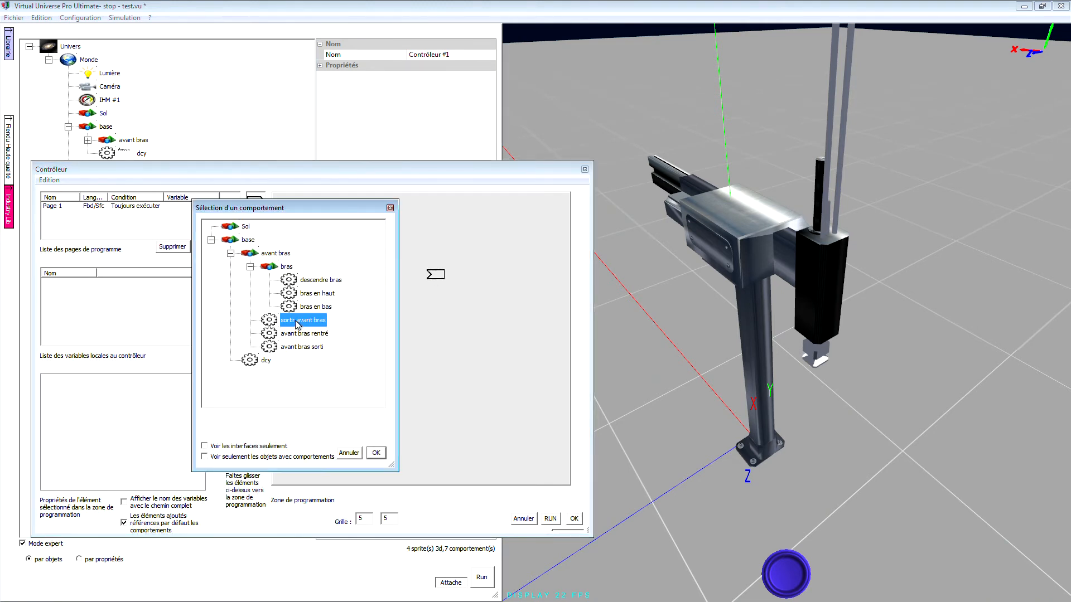
left_click(384, 452)
mouse_move(387, 270)
left_mouse_down()
mouse_move(428, 264)
mouse_move(383, 275)
left_mouse_up()
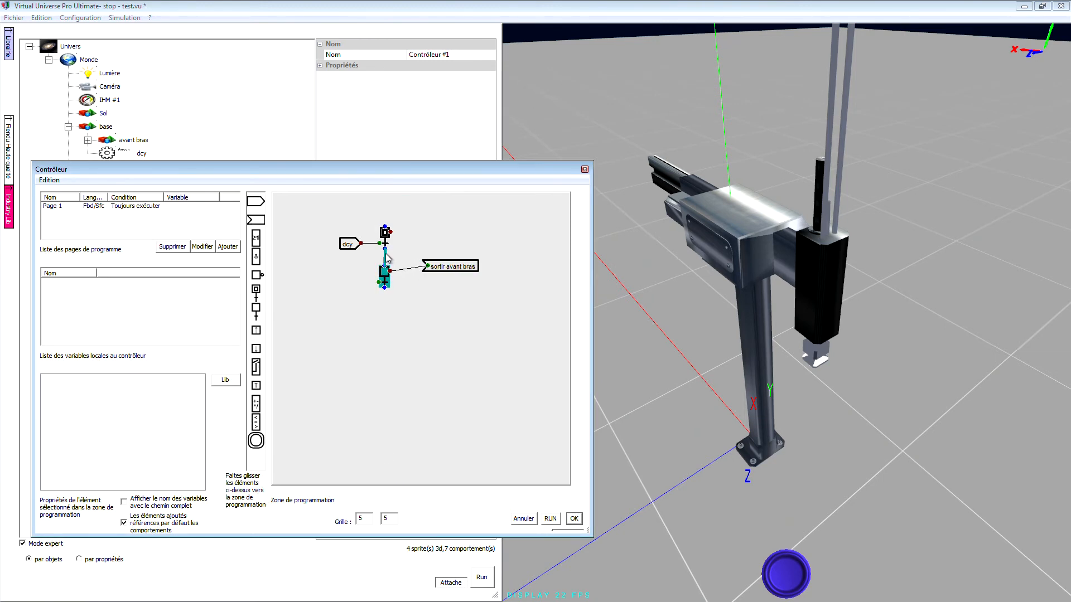
left_click(386, 235)
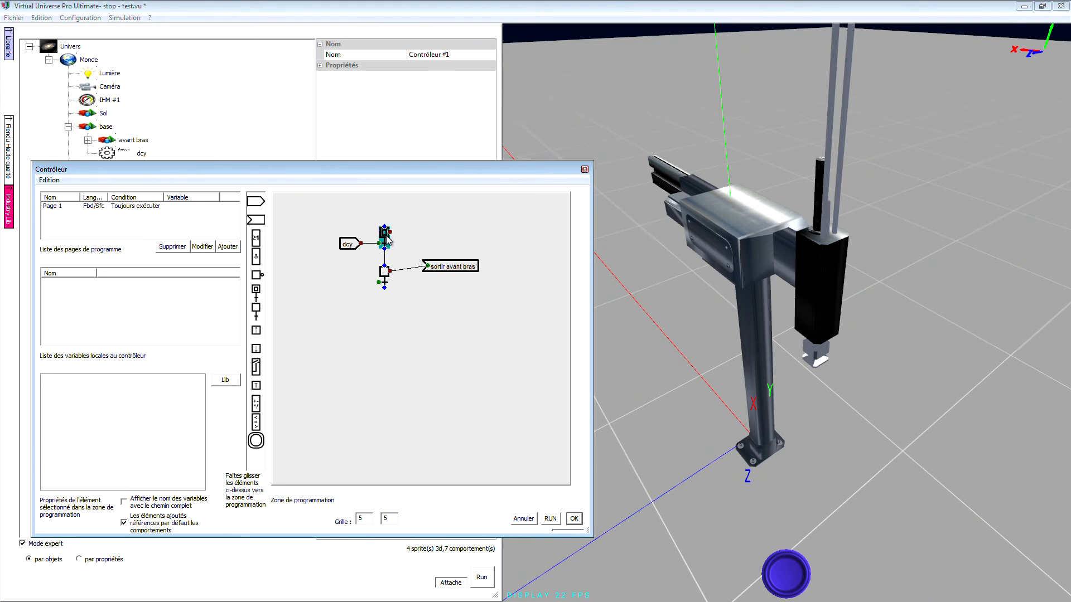
left_click(456, 267)
left_click_drag(455, 272, 440, 277)
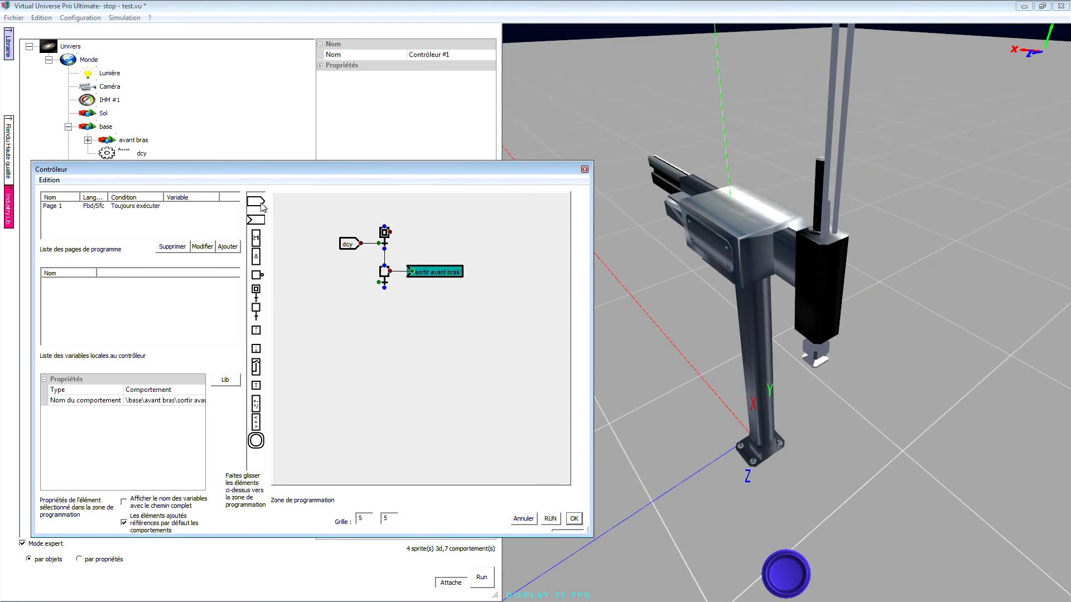
- Add an input block for avant bras sorti and connect it to the second step's transition
left_click_drag(330, 287, 314, 273)
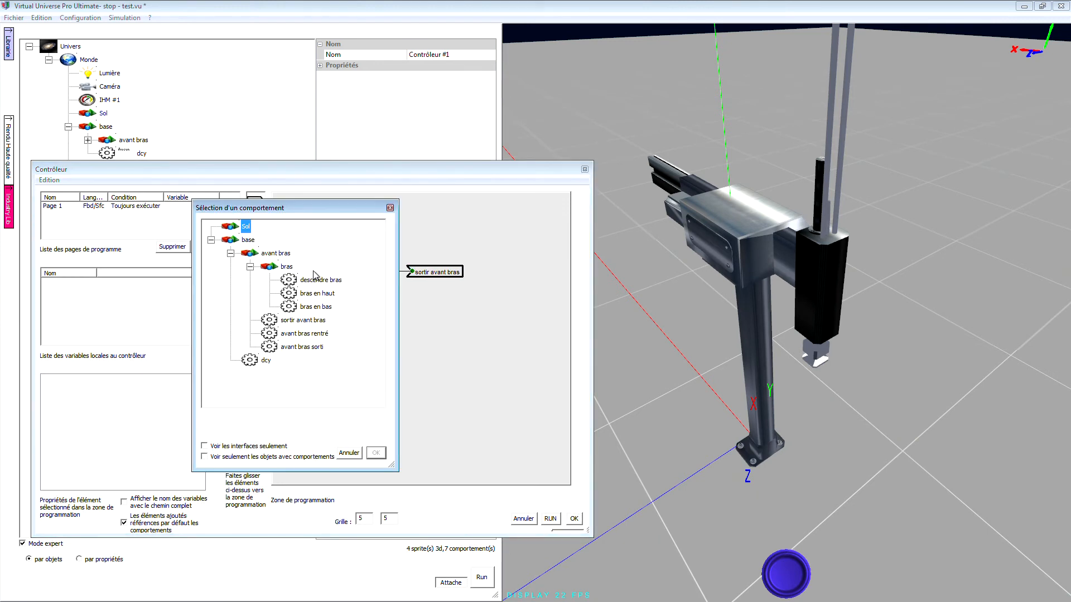
left_click(302, 348)
left_click(375, 453)
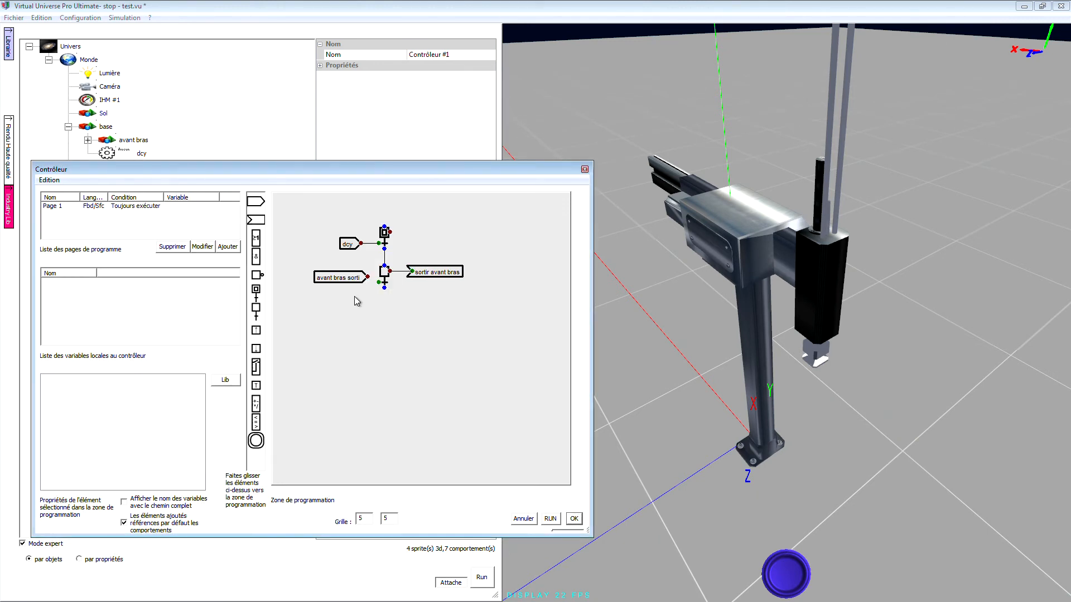
left_click(380, 283)
- Add a third step linked below the second one and place an input block beside it without assigning a behaviour
left_click_drag(260, 304, 387, 330)
left_click_drag(260, 217, 326, 320)
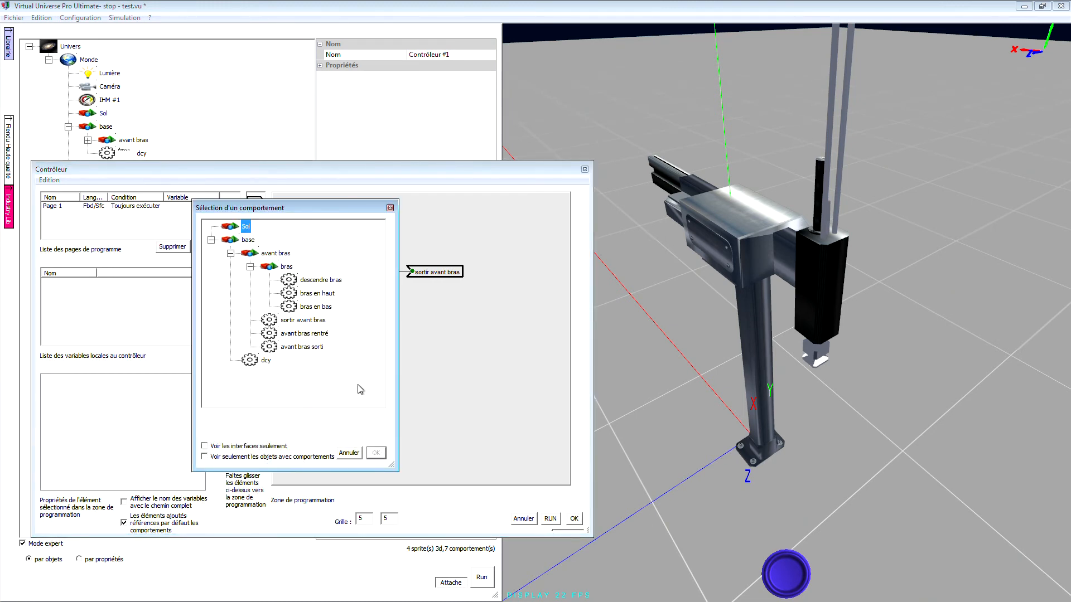
left_click_drag(355, 211, 257, 232)
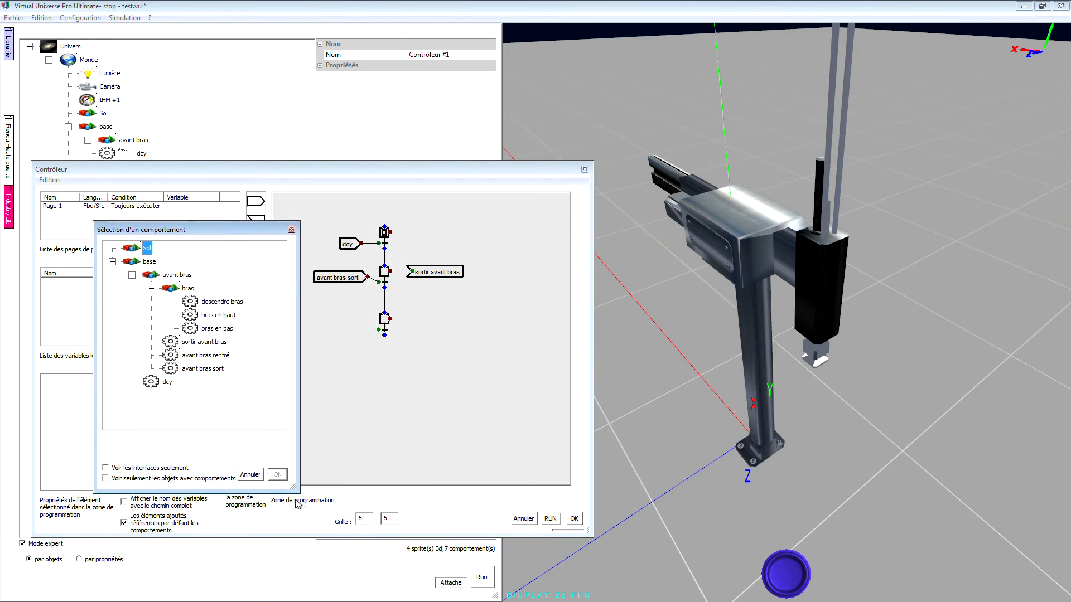
left_click(249, 474)
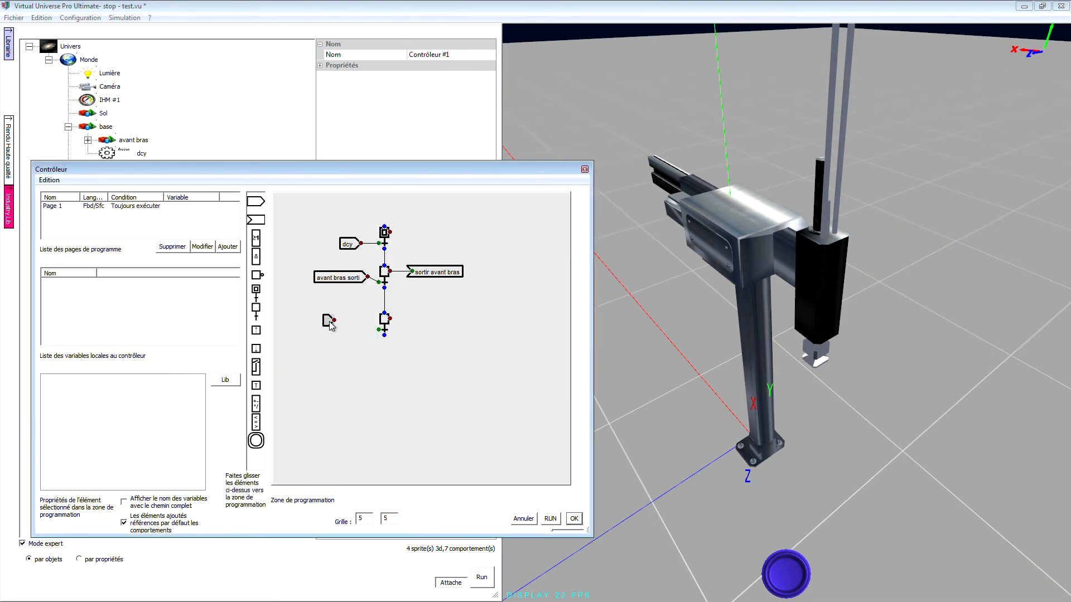
- Add an output block for descendre bras, connect it to the third step and move it closer
left_click_drag(256, 222, 436, 318)
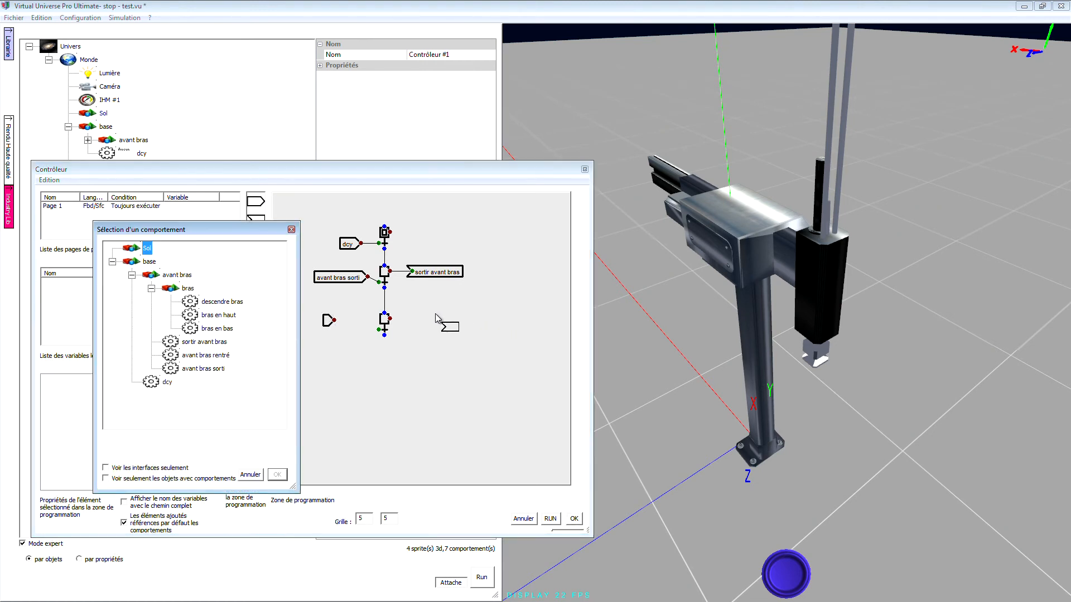
left_click(219, 303)
left_click(277, 475)
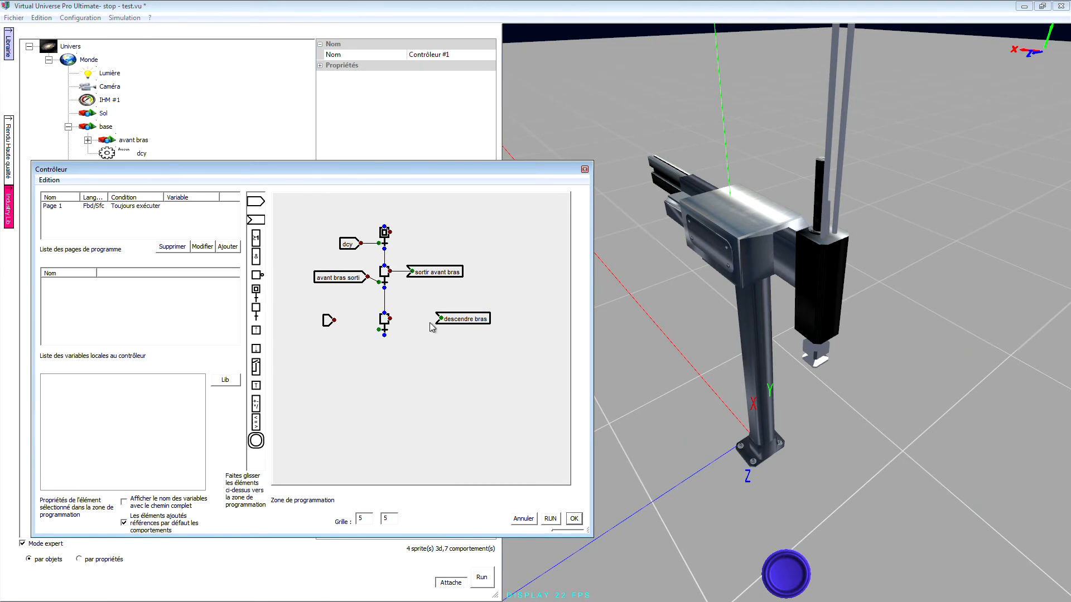
left_click_drag(440, 318, 390, 318)
left_click_drag(474, 320, 447, 322)
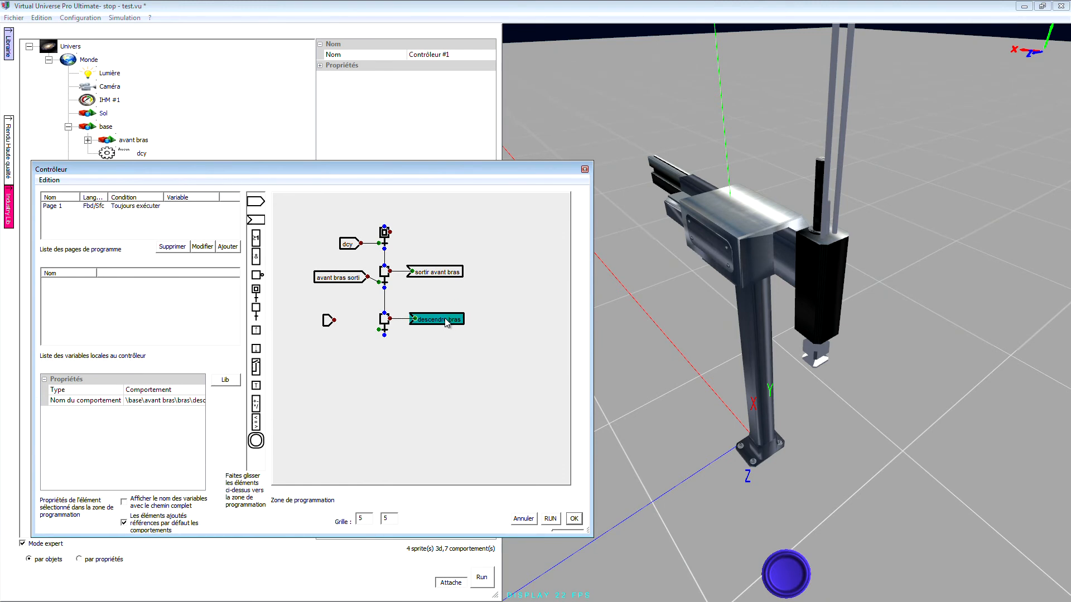
- Assign bras en bas to the empty input block, connect it to the third transition, and align both sensor input blocks with their transitions
left_click(328, 321)
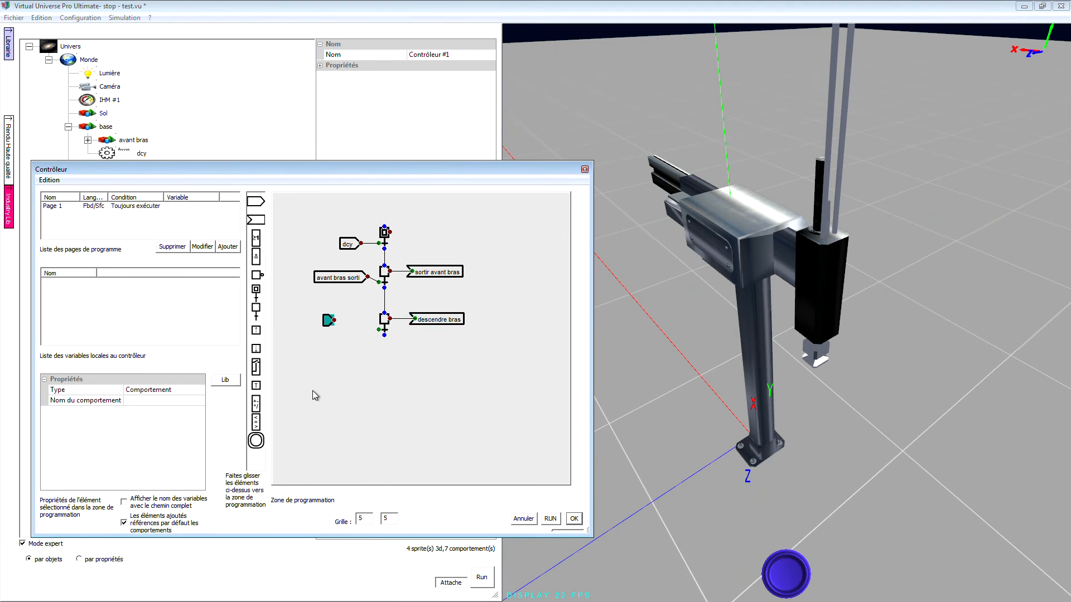
double_click(329, 321)
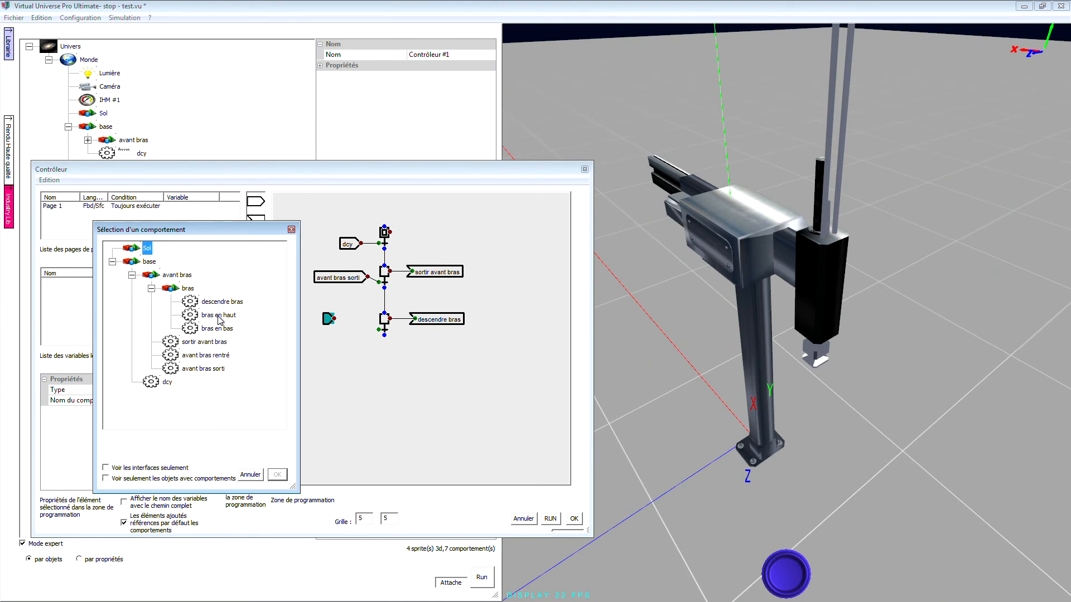
left_click(219, 329)
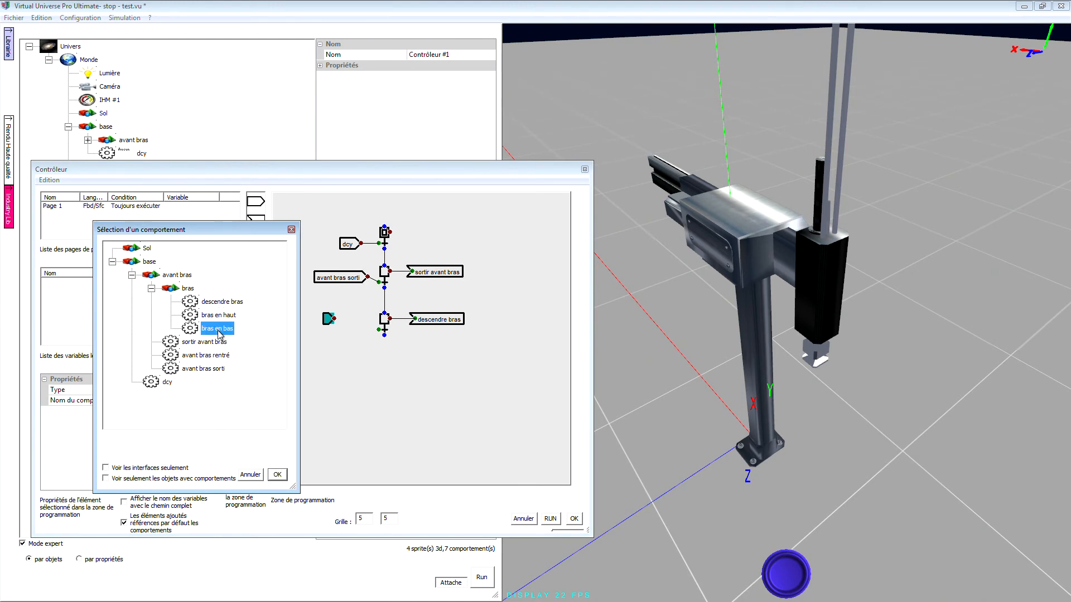
left_click(278, 475)
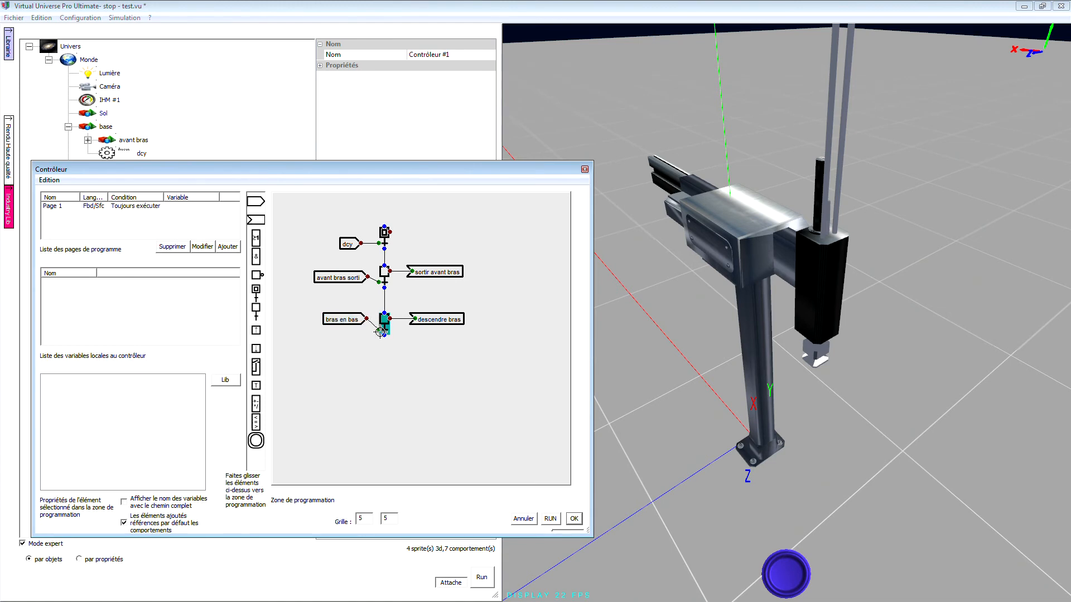
left_click_drag(345, 327, 333, 339)
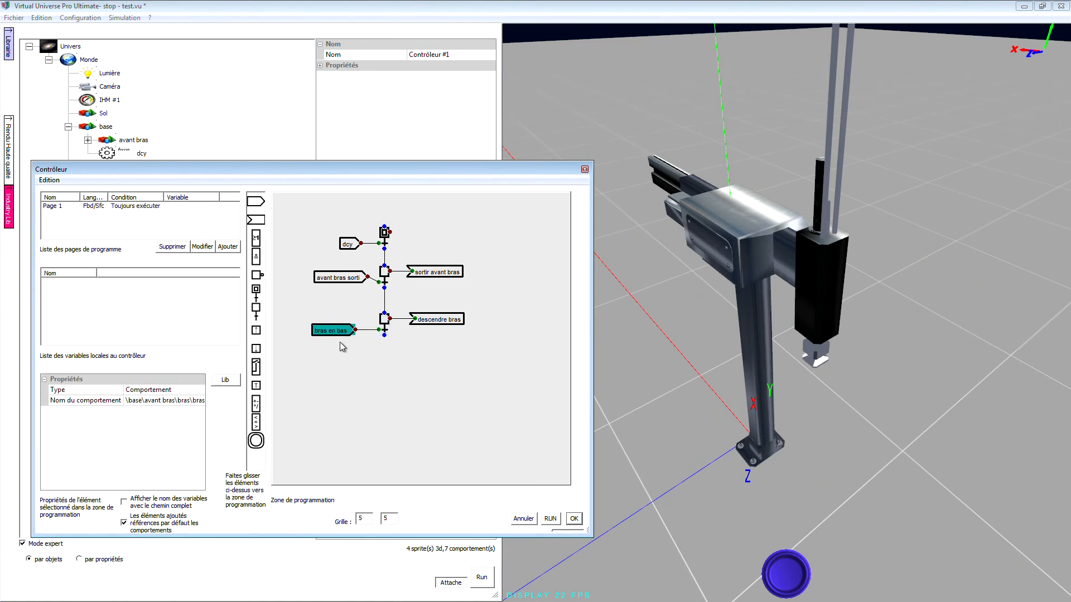
left_click_drag(344, 284, 338, 288)
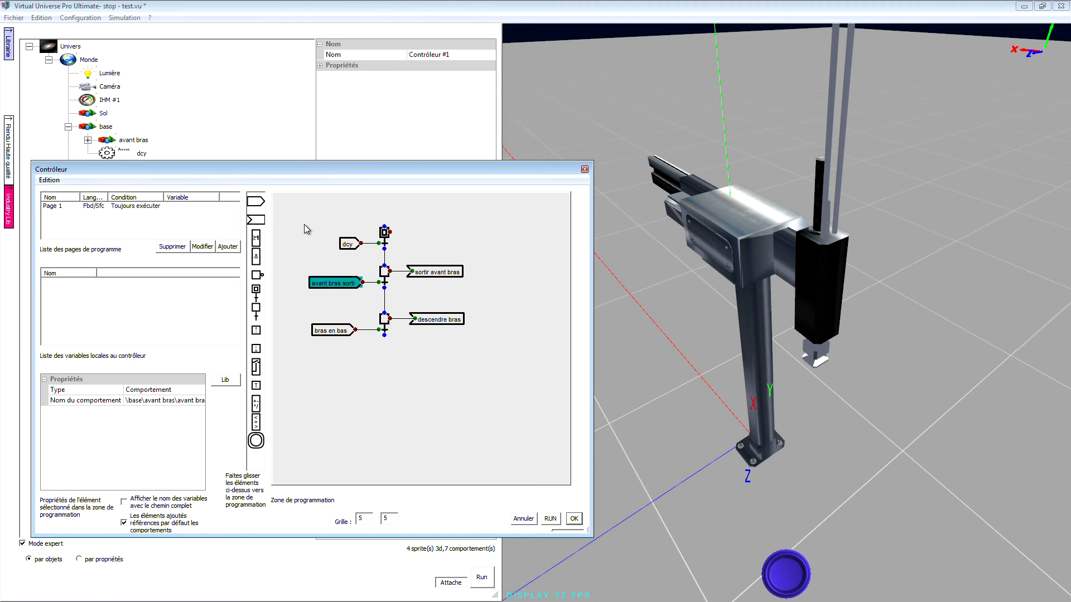
- Add a fourth step linked below the third one and place input blocks for bras en haut and avant bras rentré beside it
left_click_drag(259, 315, 388, 379)
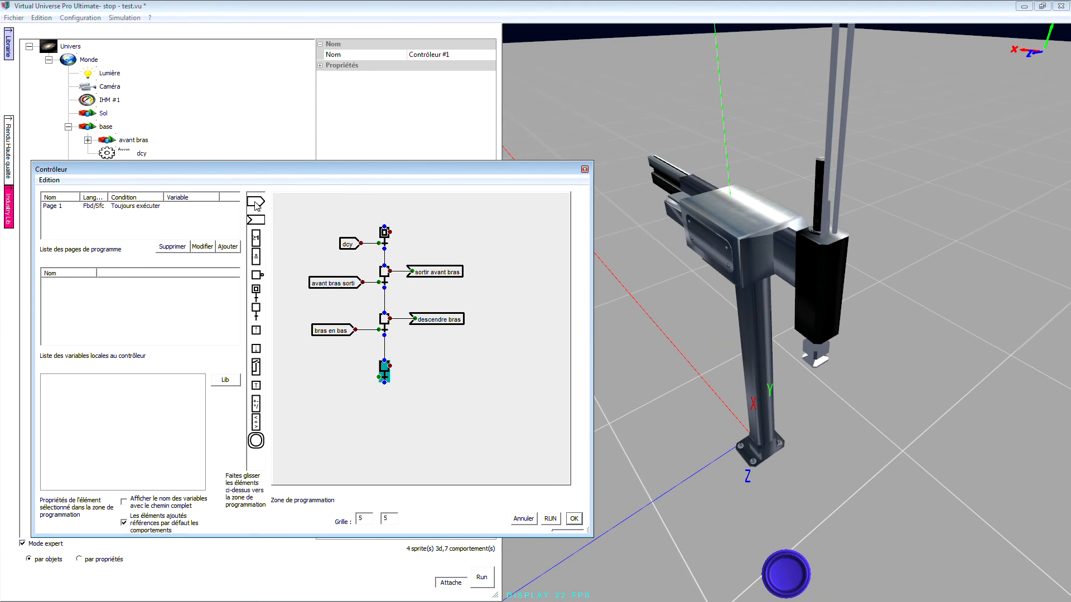
left_click_drag(256, 205, 306, 371)
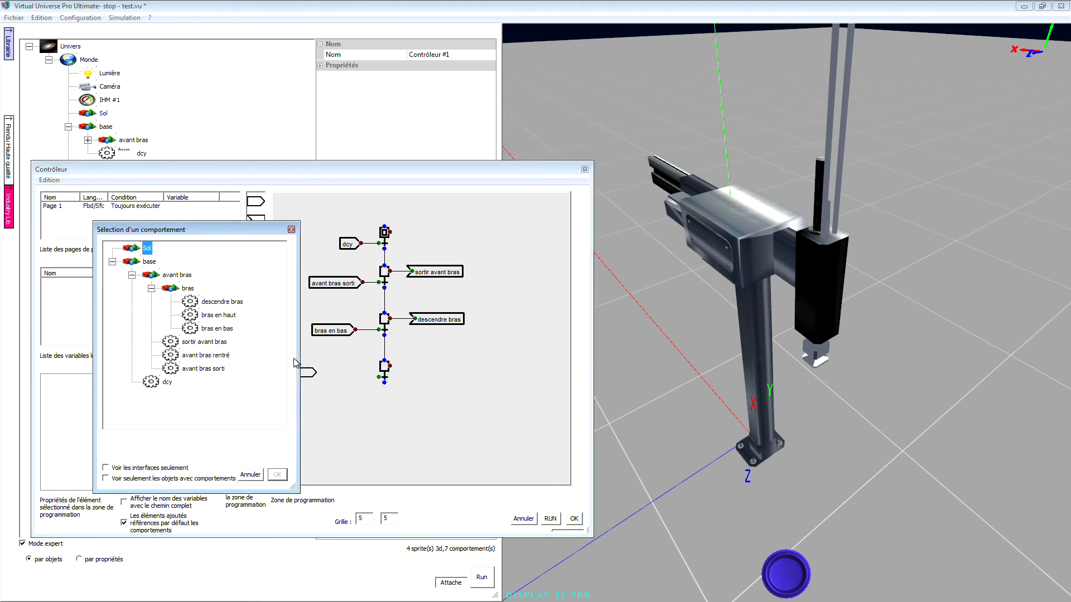
left_click(220, 316)
left_click(277, 474)
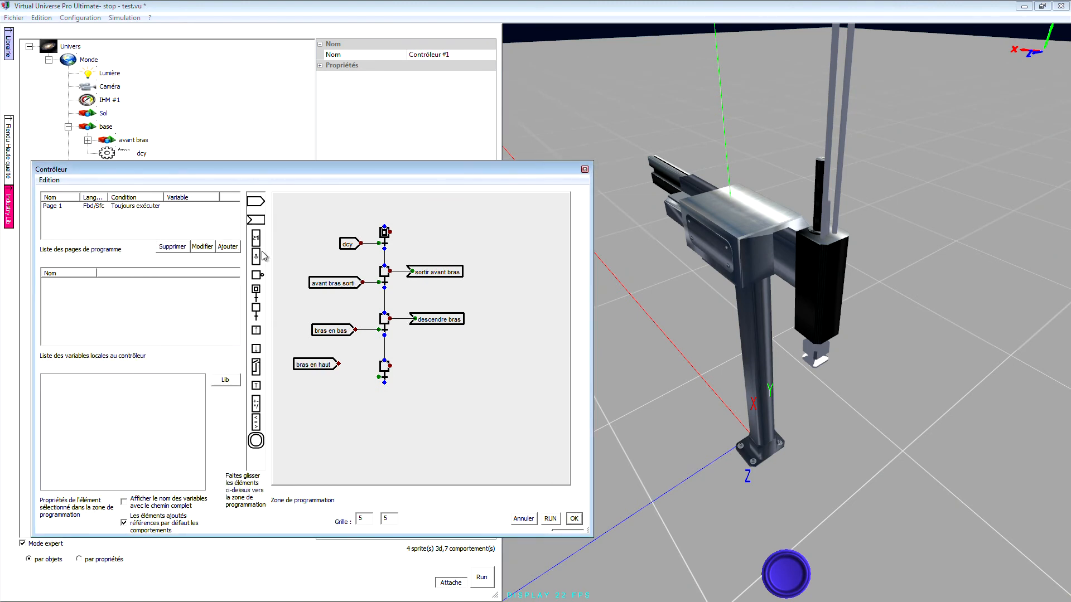
left_click_drag(255, 202, 308, 398)
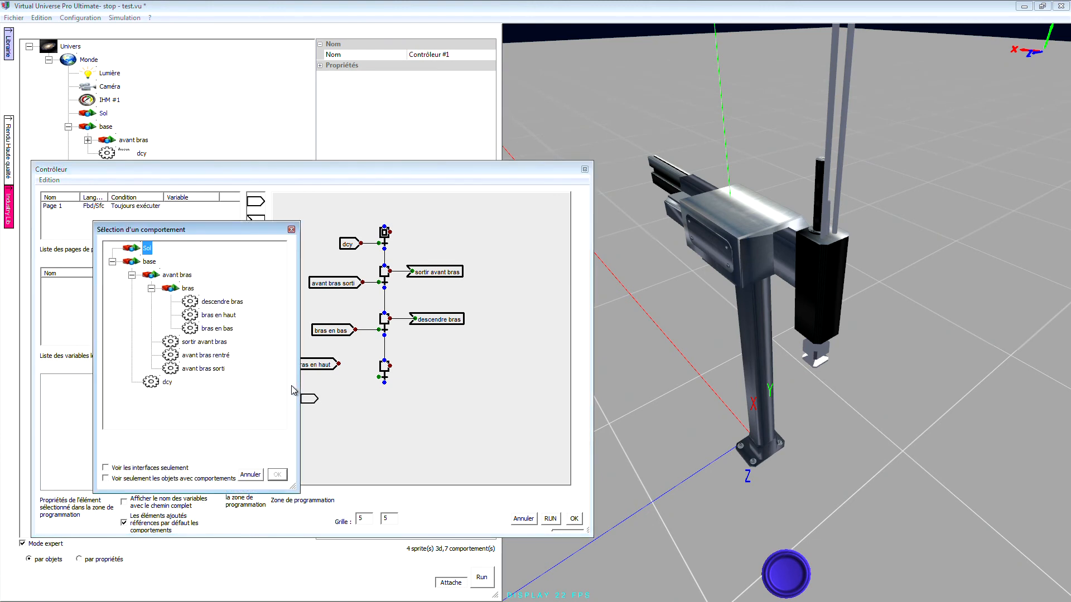
left_click(202, 356)
left_click(278, 474)
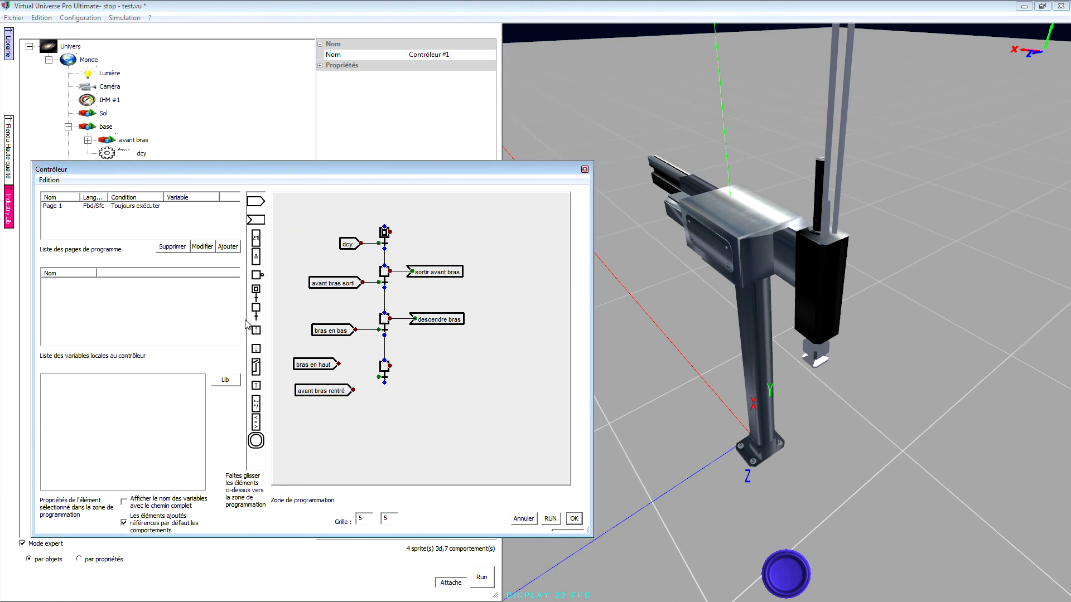
- Combine bras en haut and avant bras rentré through an AND block into the fourth transition, and link that transition back to the initial step
left_click_drag(256, 257, 459, 253)
left_click_drag(392, 222, 385, 227)
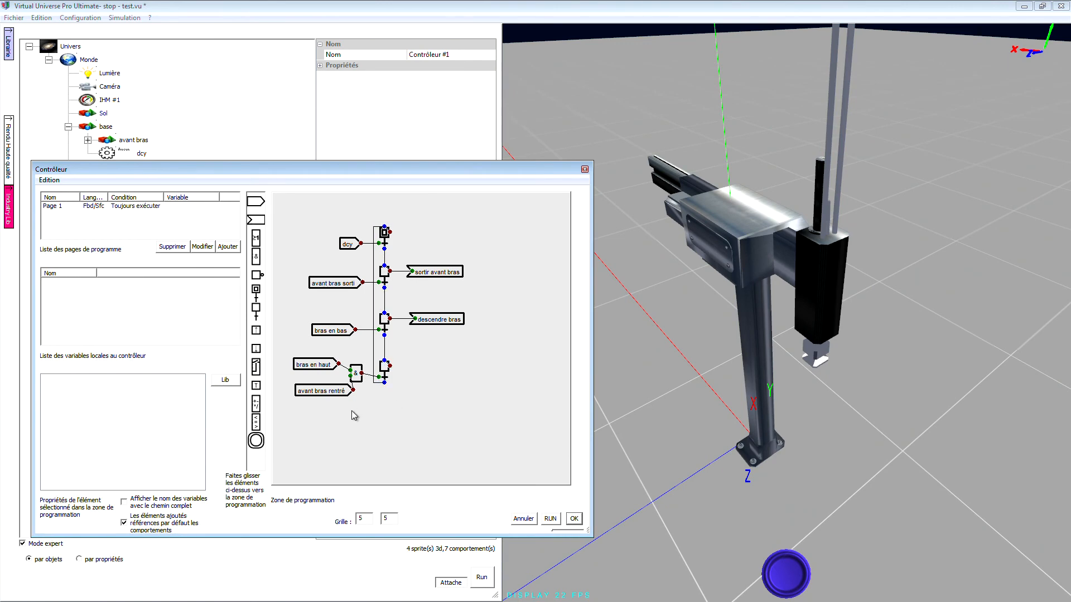
left_click_drag(335, 396, 322, 396)
left_click(322, 400)
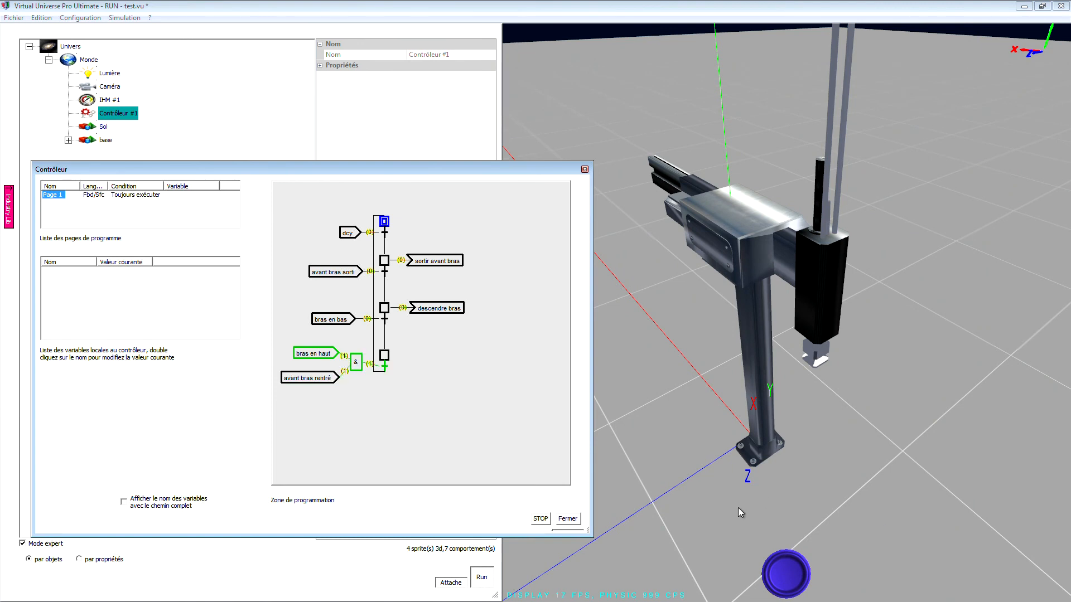
- Test the arm cycle in the running simulation by triggering it repeatedly with the dcy push button, and stop the simulation
left_click(786, 580)
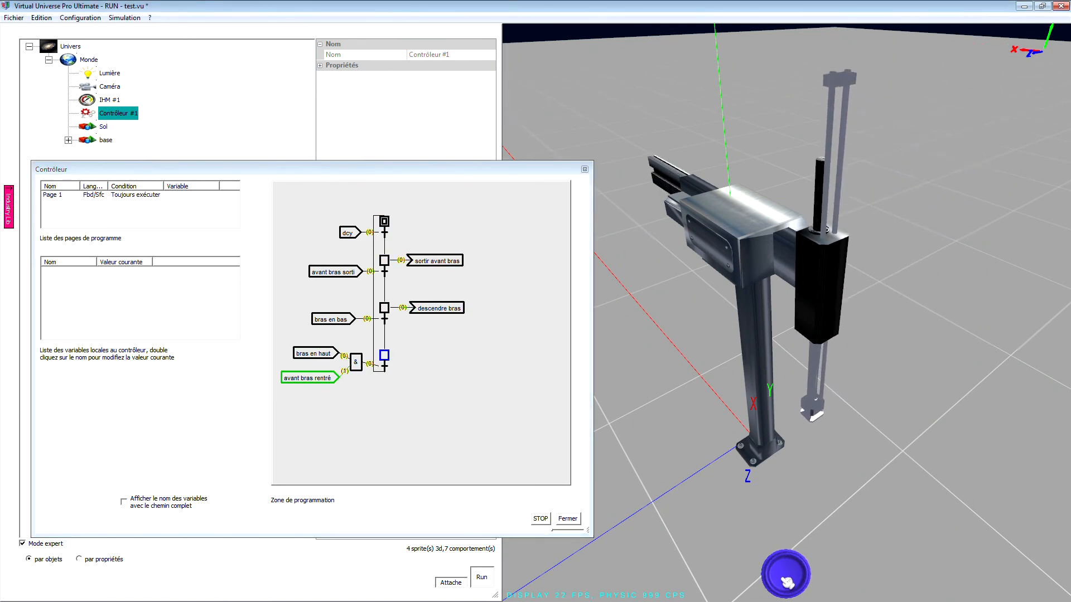
left_click(786, 580)
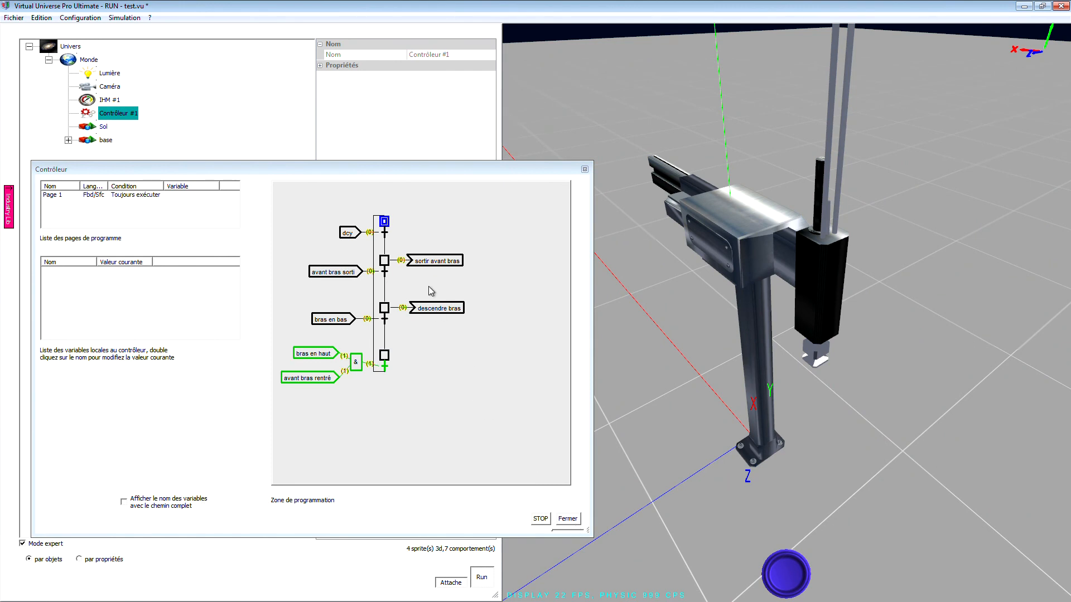
left_click(786, 593)
left_click(538, 519)
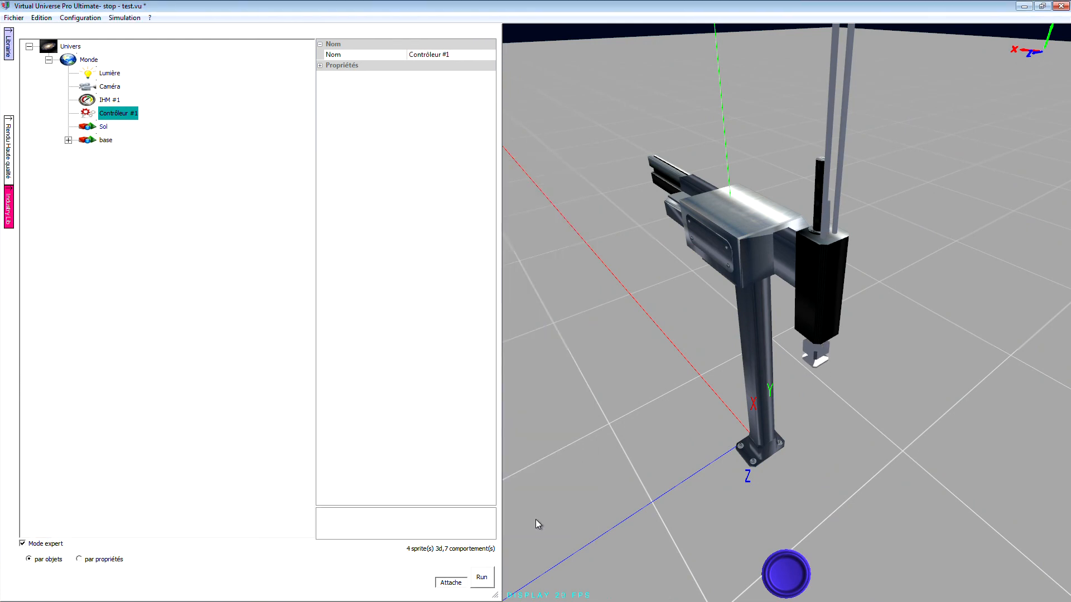
- Move the sortir avant bras and descendre bras output blocks farther from their steps to make room for a logic block
left_click(433, 273)
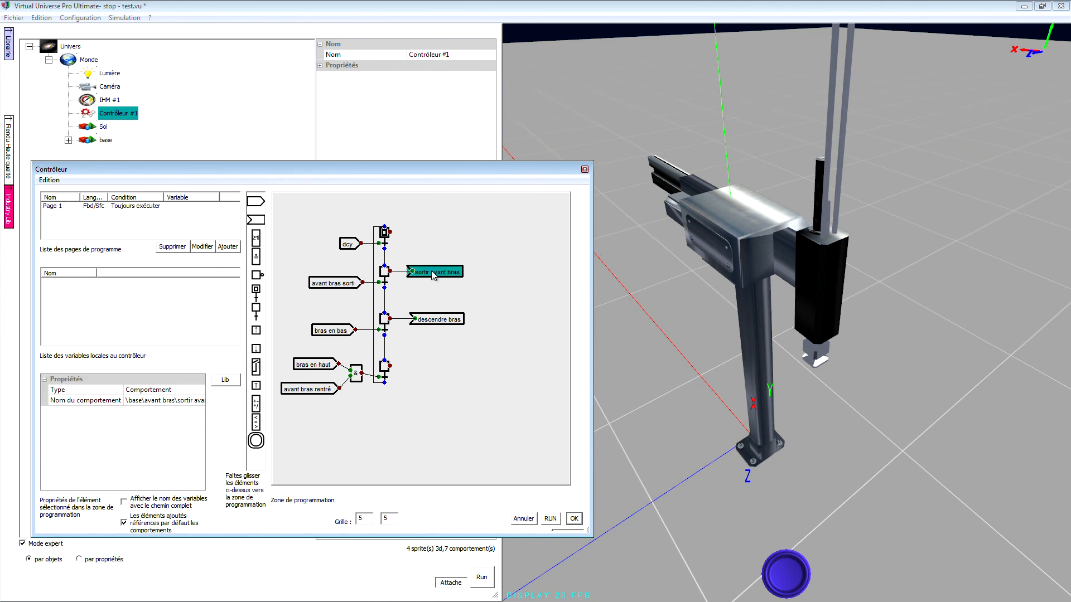
left_click_drag(433, 274, 477, 276)
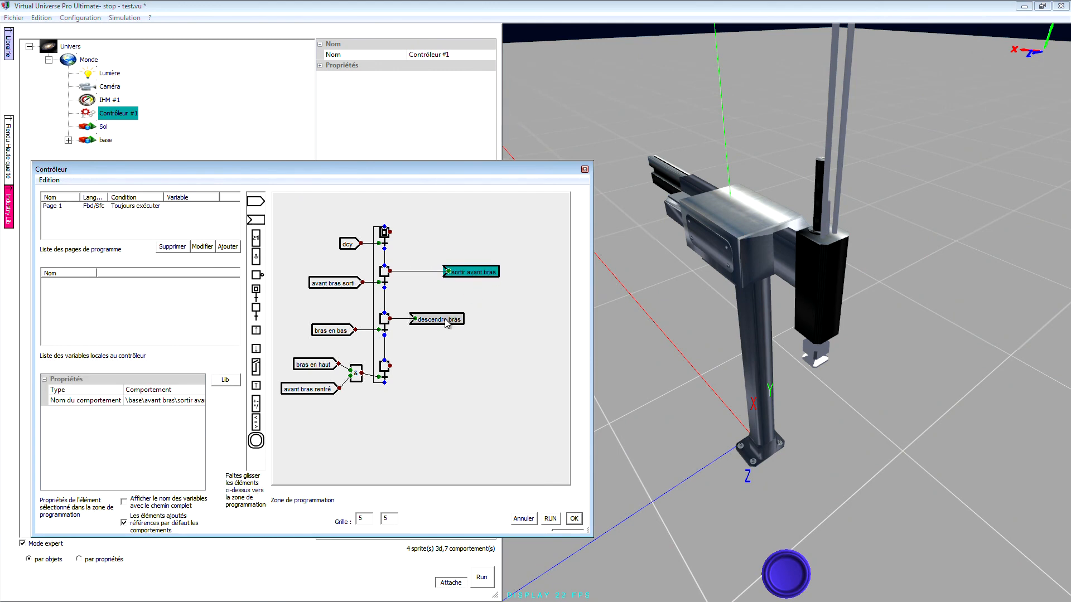
left_click_drag(448, 323, 489, 327)
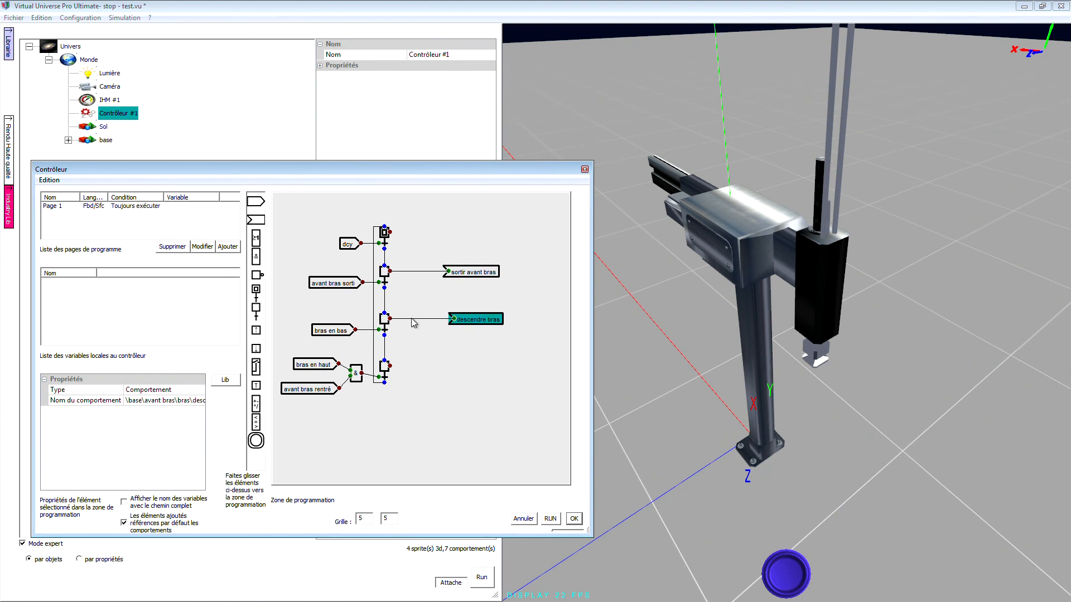
- Replace the direct link to sortir avant bras with an OR block fed by the second and third steps
left_click(433, 321)
left_click(426, 272)
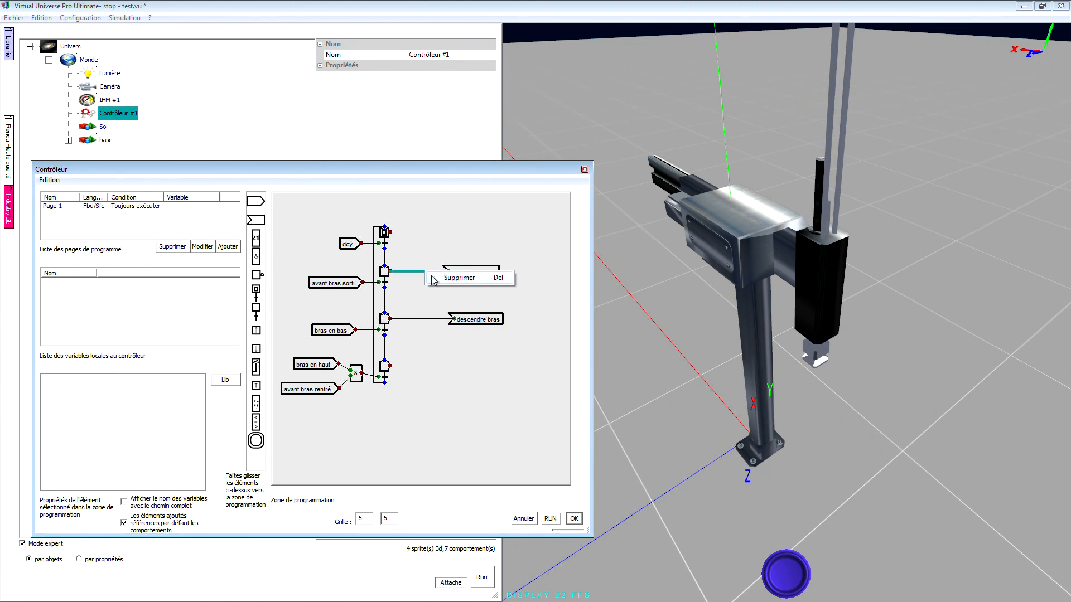
key("Delete")
left_click_drag(255, 238, 405, 274)
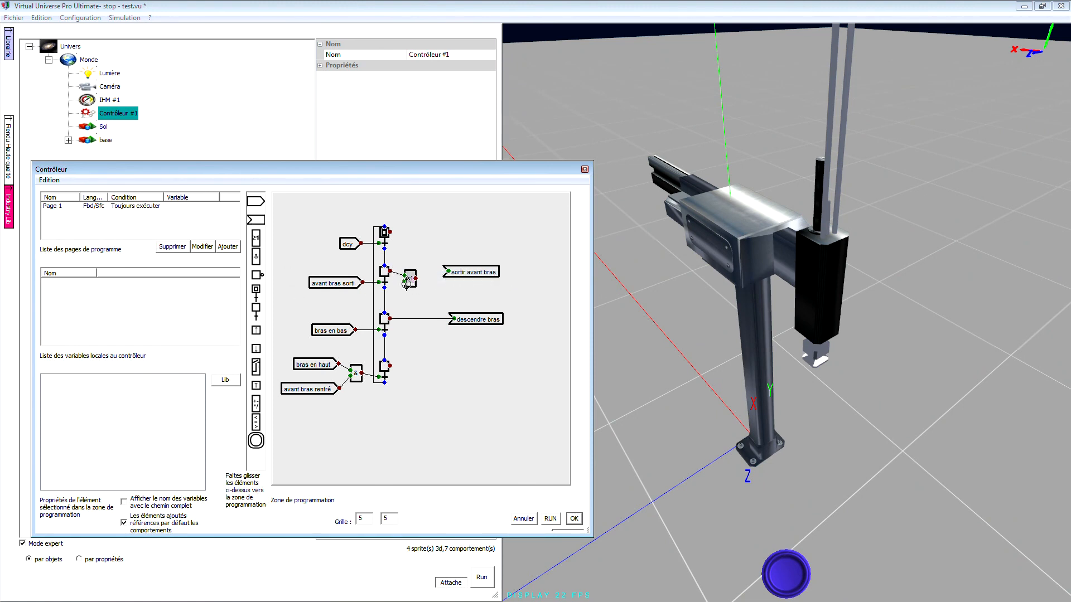
left_click(389, 316)
left_click_drag(402, 284, 448, 271)
- Run the modified program, trigger the cycle with the dcy push button, close the controller window and stop the simulation
left_click(551, 519)
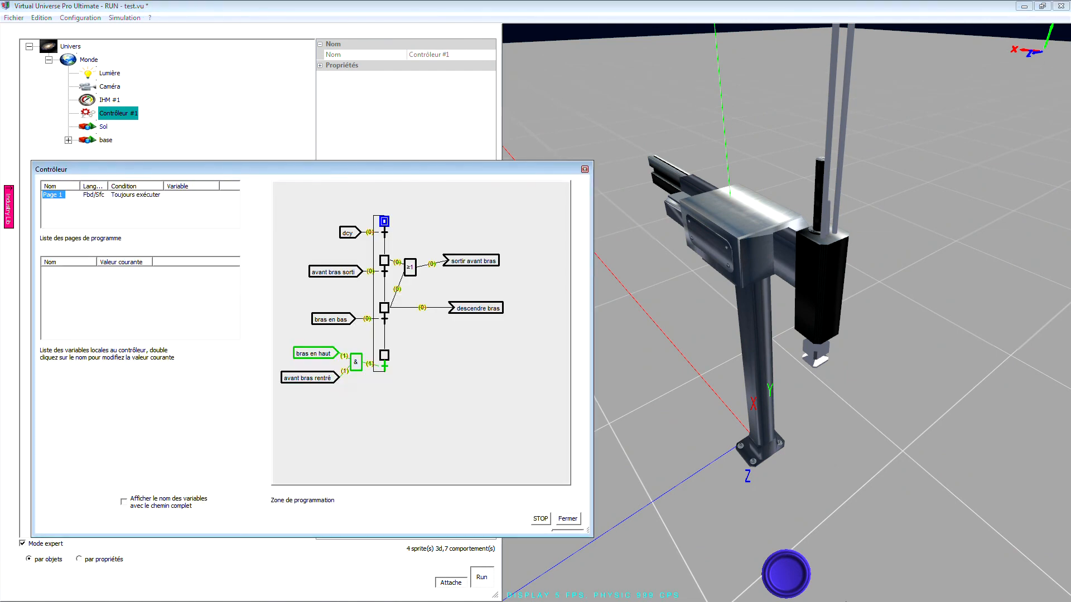
left_click(788, 578)
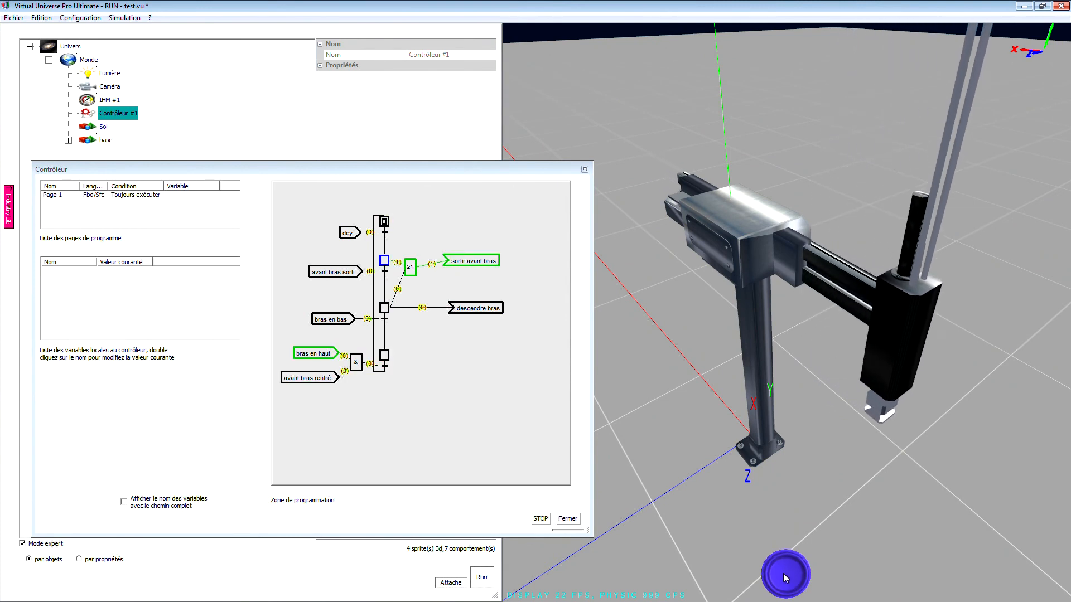
left_click(567, 520)
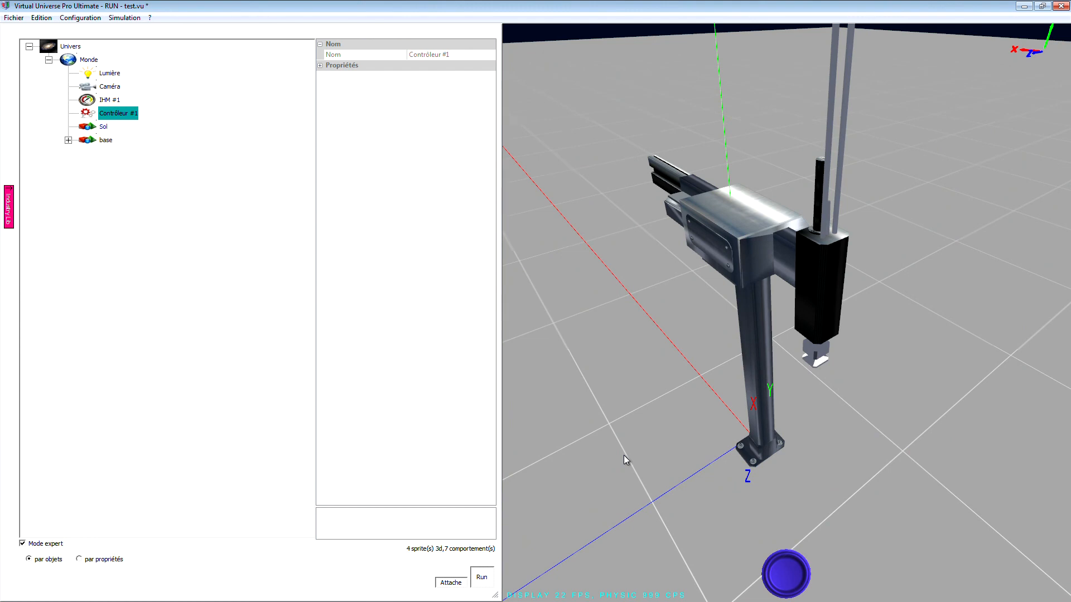
left_click_drag(753, 451, 760, 448)
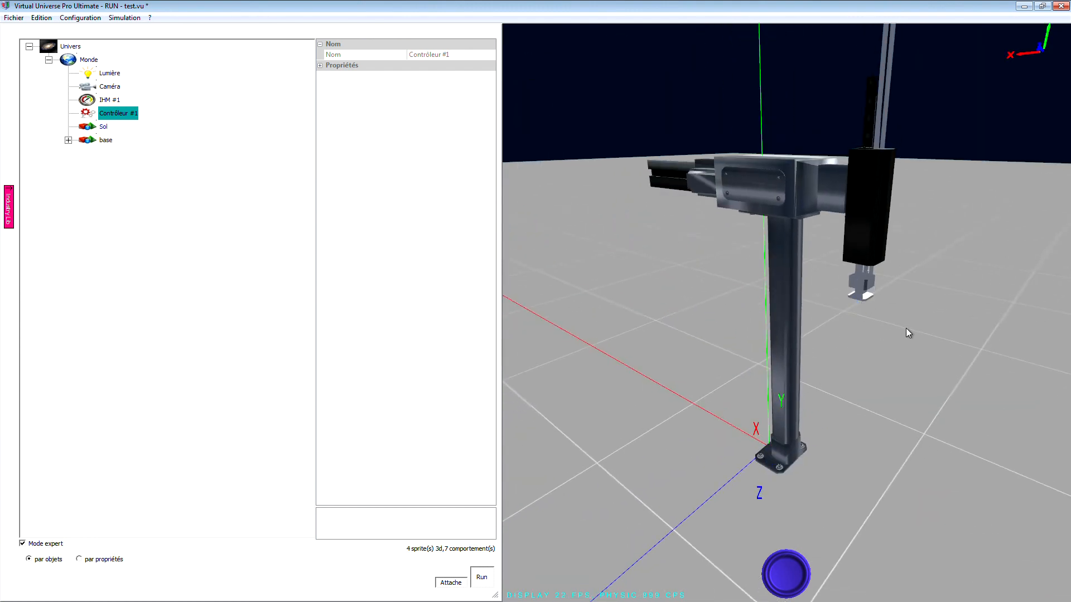
left_click_drag(903, 377, 834, 402)
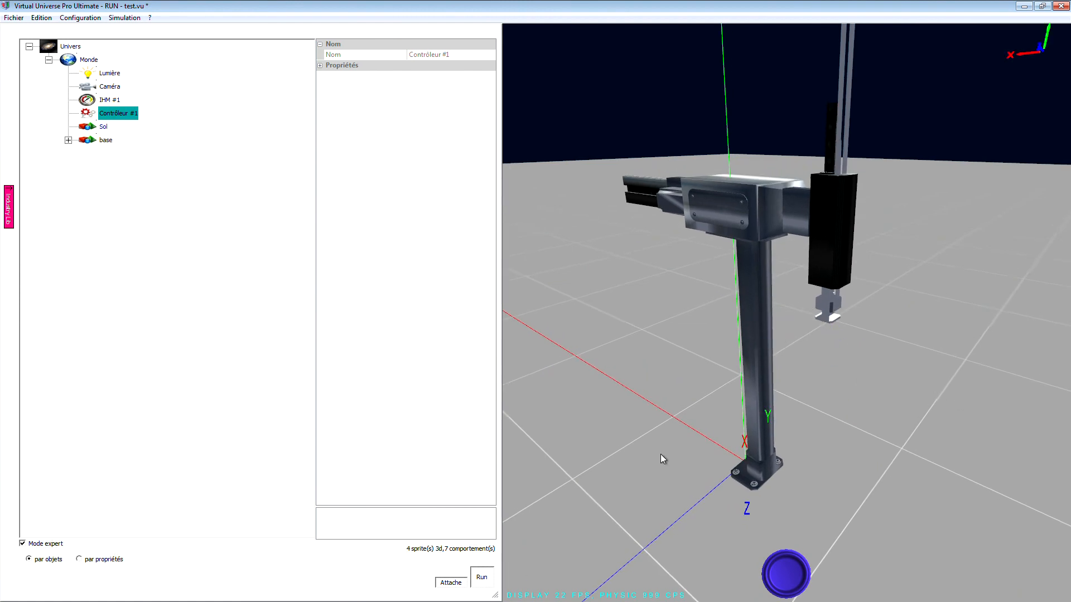
left_click(483, 580)
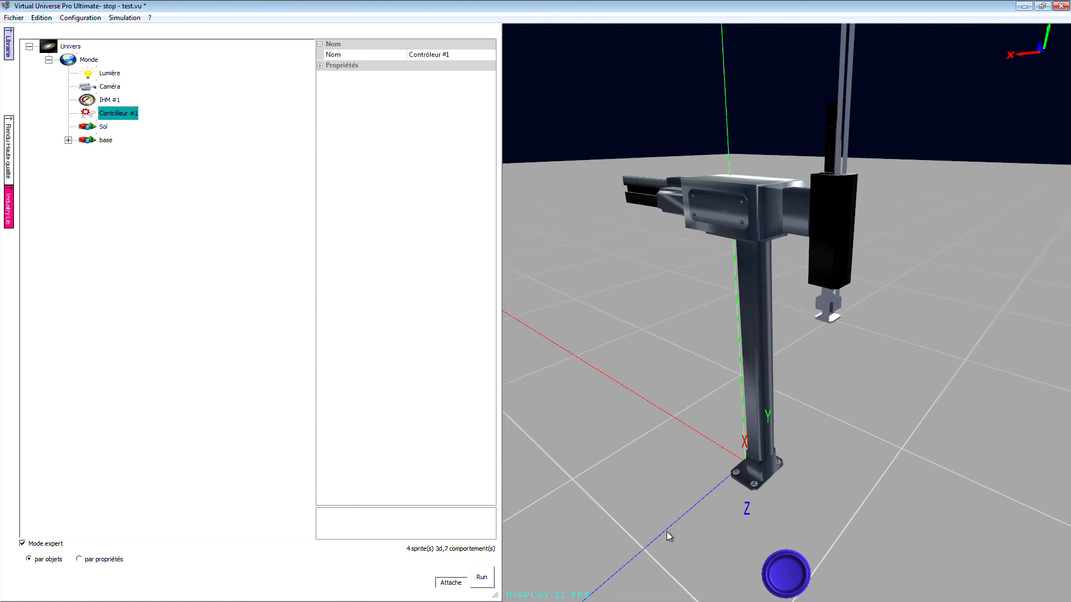